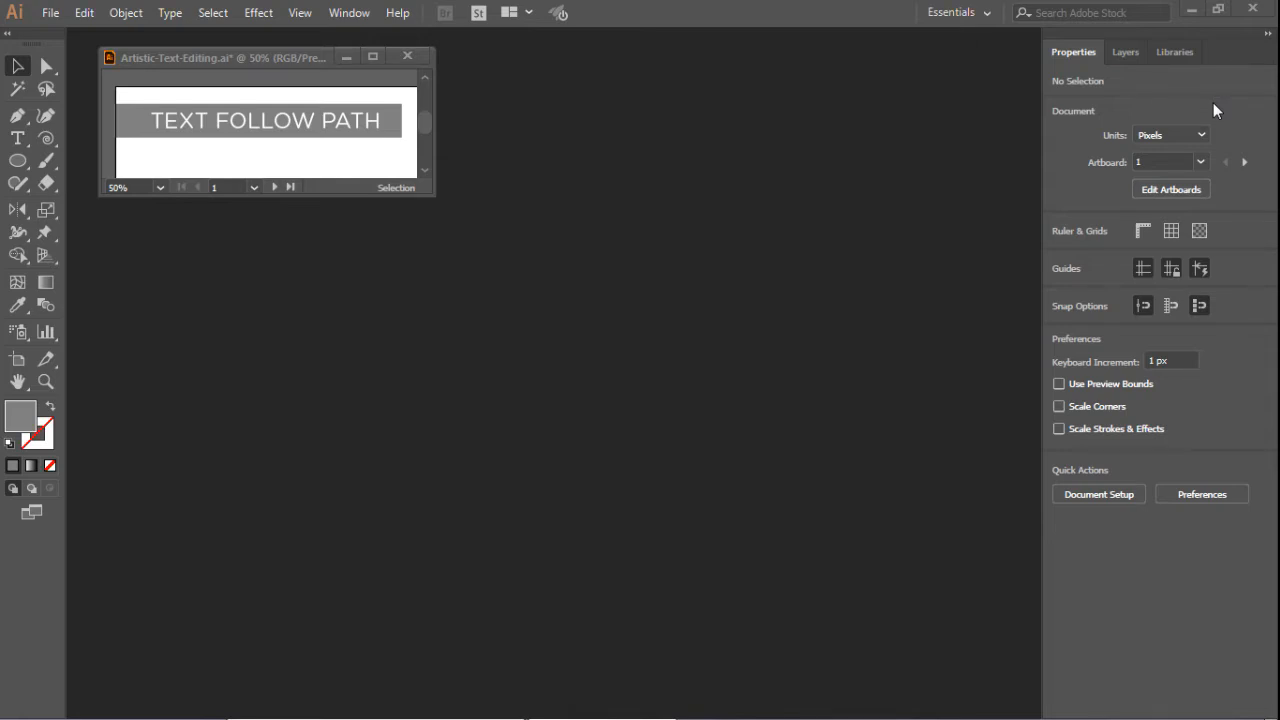
Dock the floating Artistic-Text-Editing.ai document window as a full-size tab in the workspace.
left_click_drag(291, 58, 346, 44)
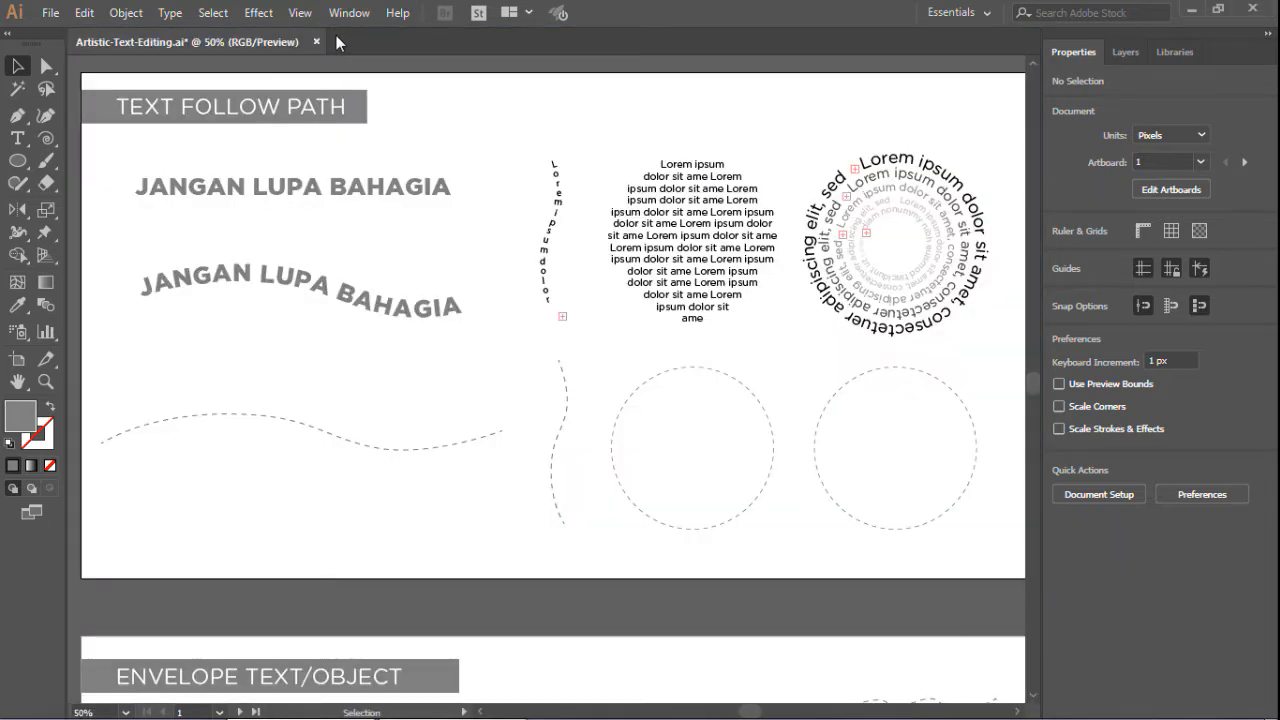
left_click(309, 21)
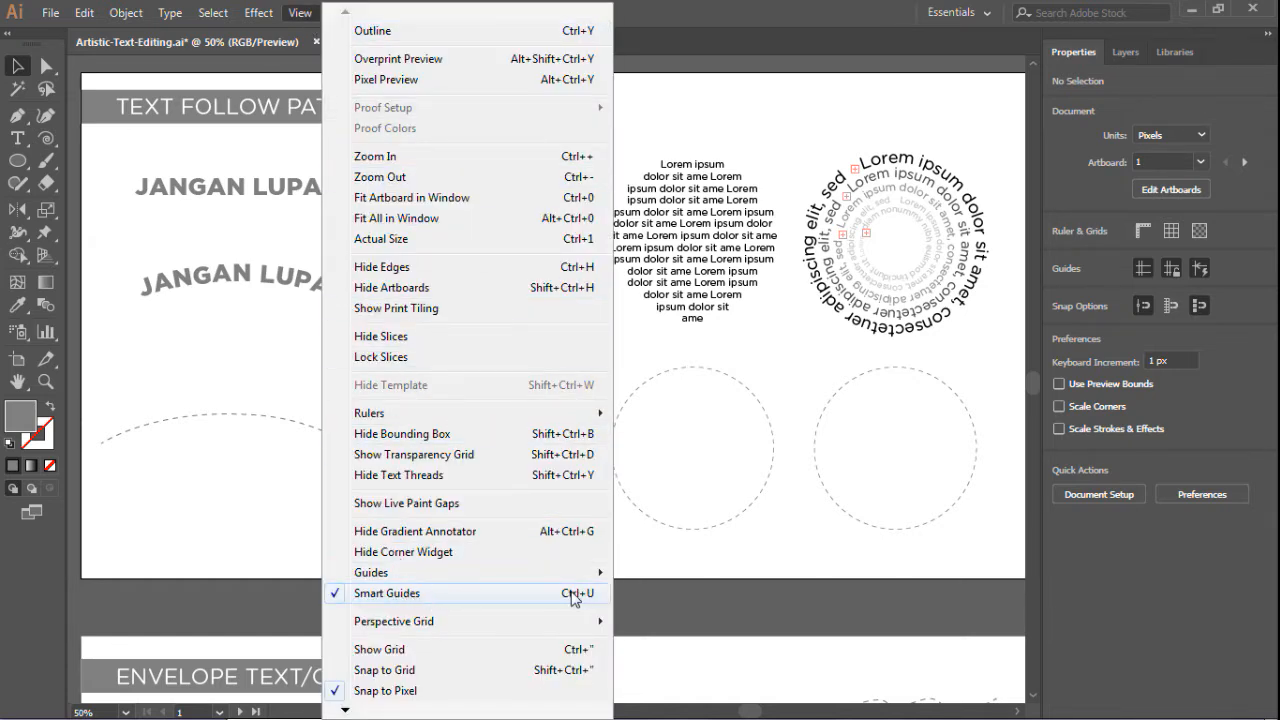
left_click(680, 340)
scroll(390, 408, "left", 1)
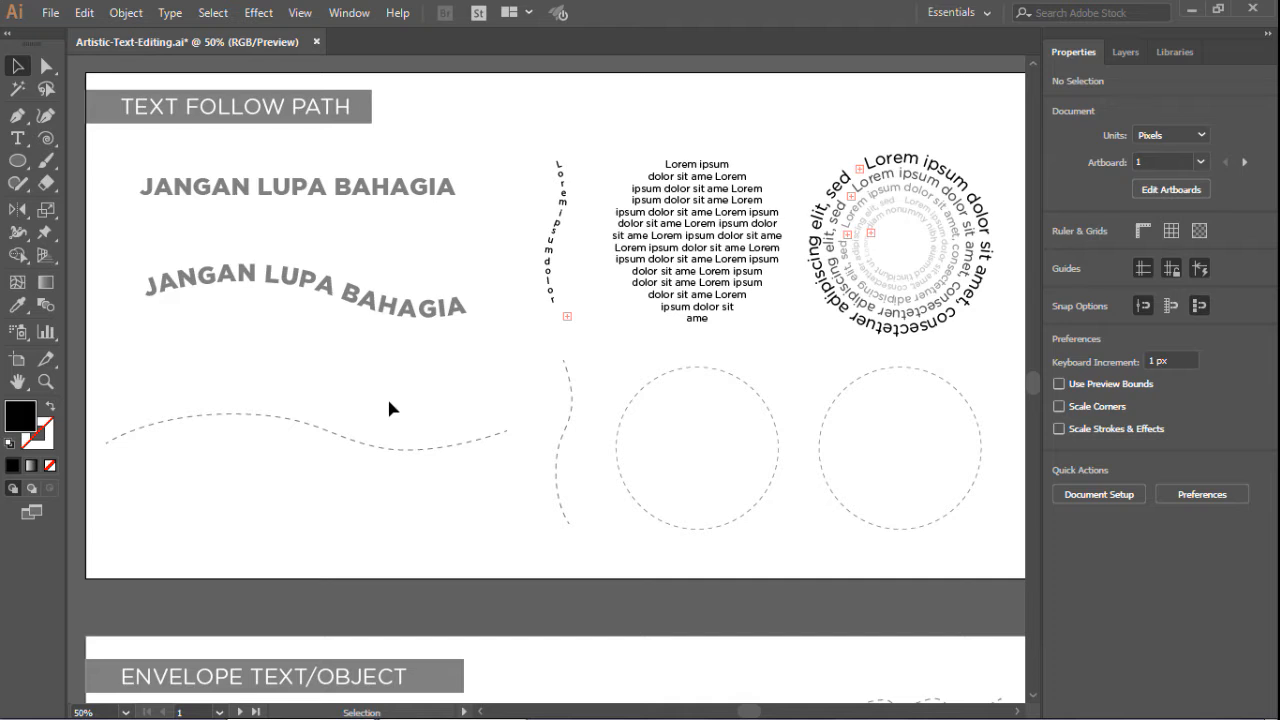
Detach the group of type tools as a floating toolbar and place it above the circular text samples.
left_click(29, 152)
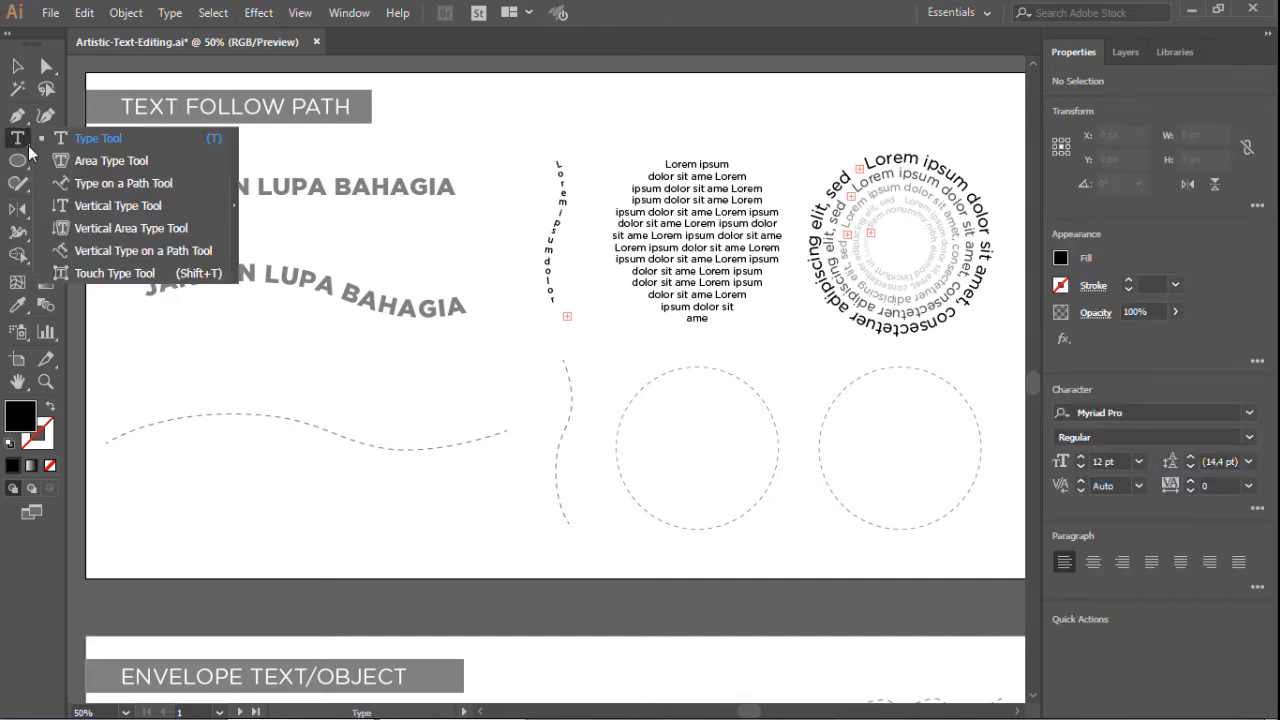
left_click(235, 192)
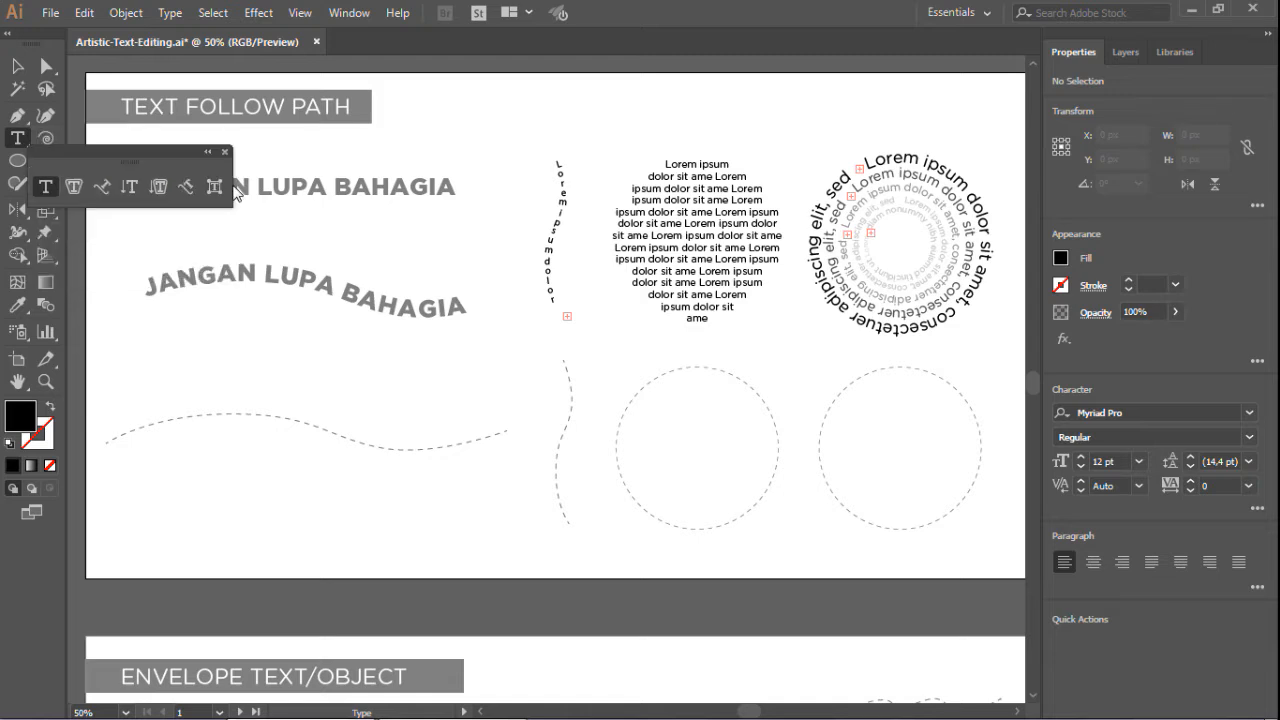
left_click_drag(179, 152, 946, 73)
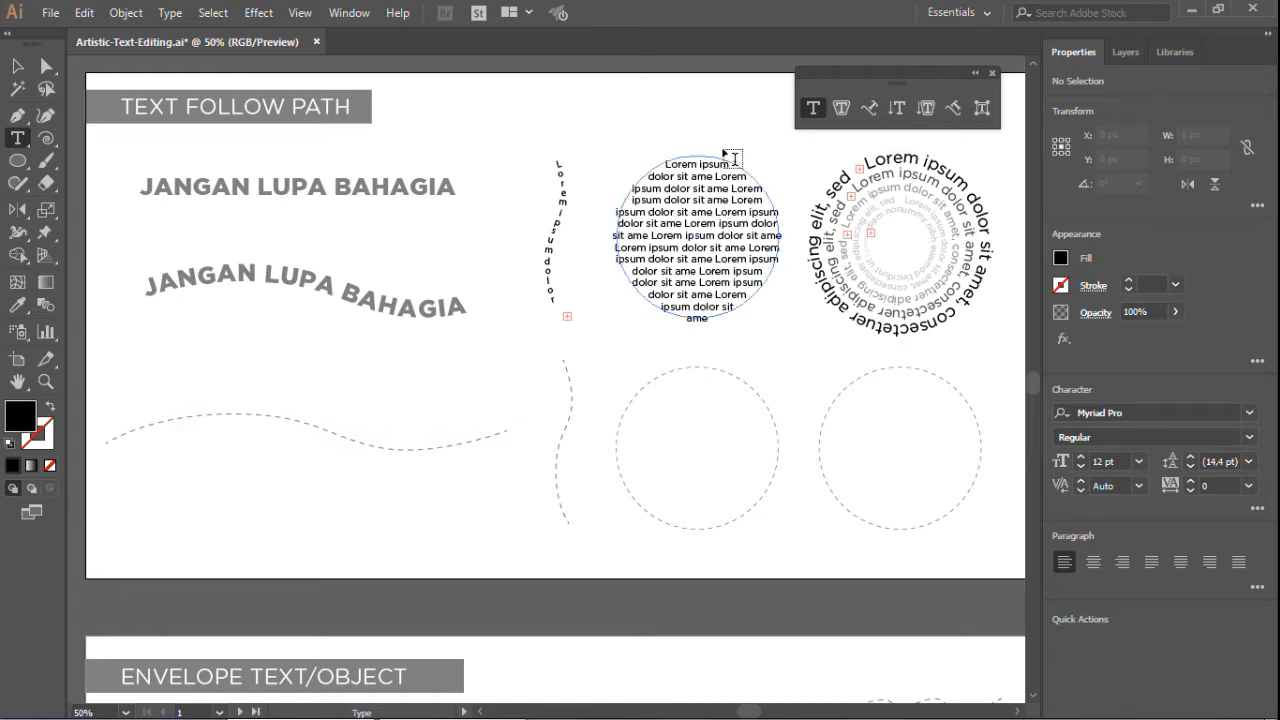
Add placeholder text along the horizontal wavy dashed line with Type on a Path and set its size to 36 pt.
left_click(872, 109)
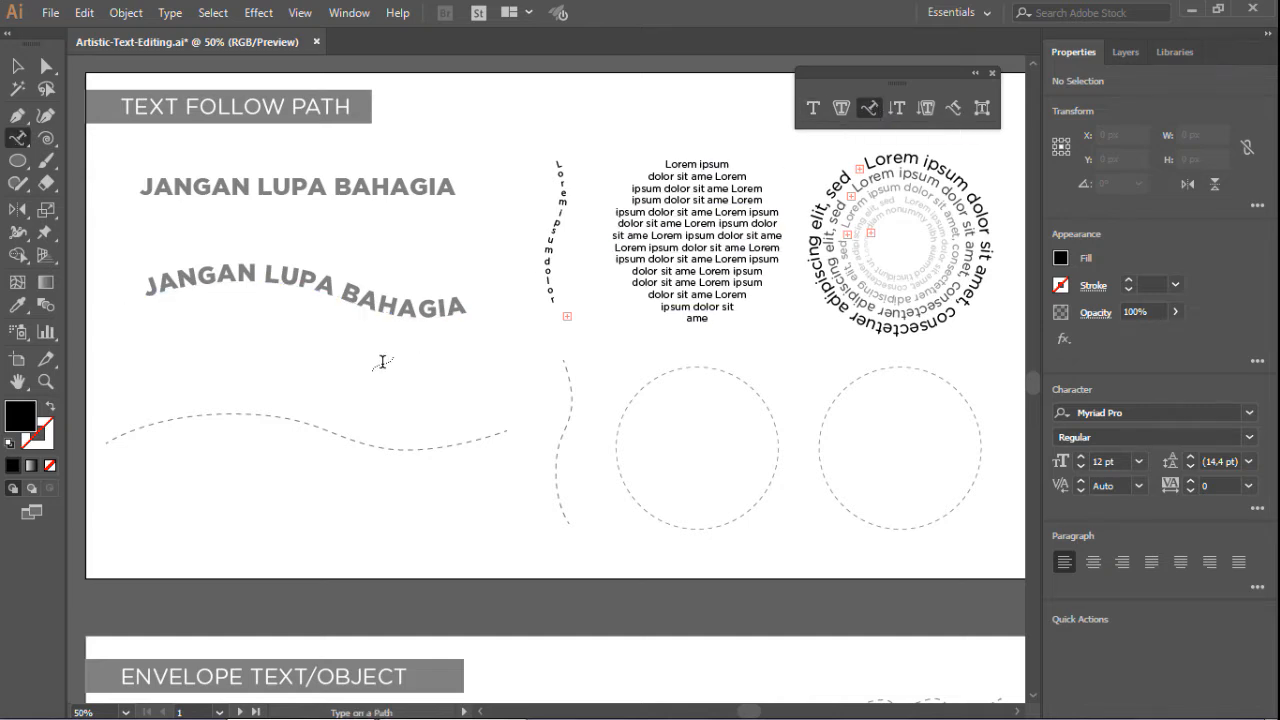
left_click(123, 446)
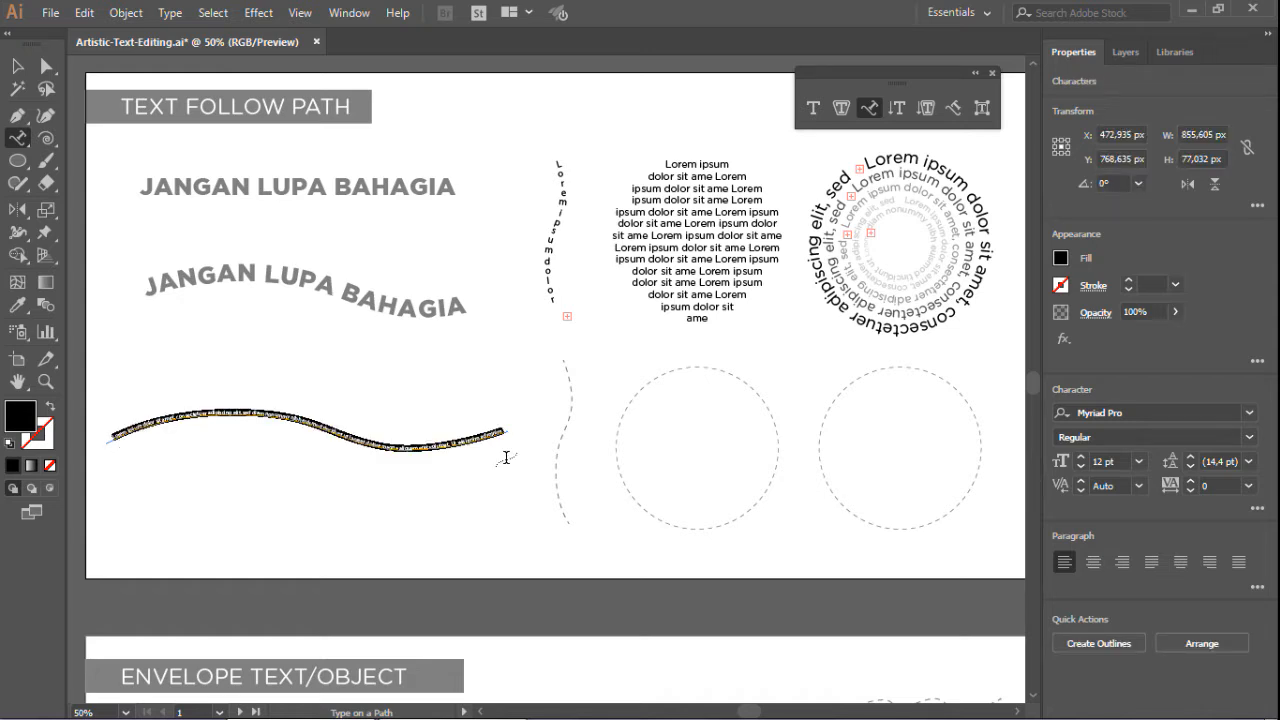
left_click(1138, 462)
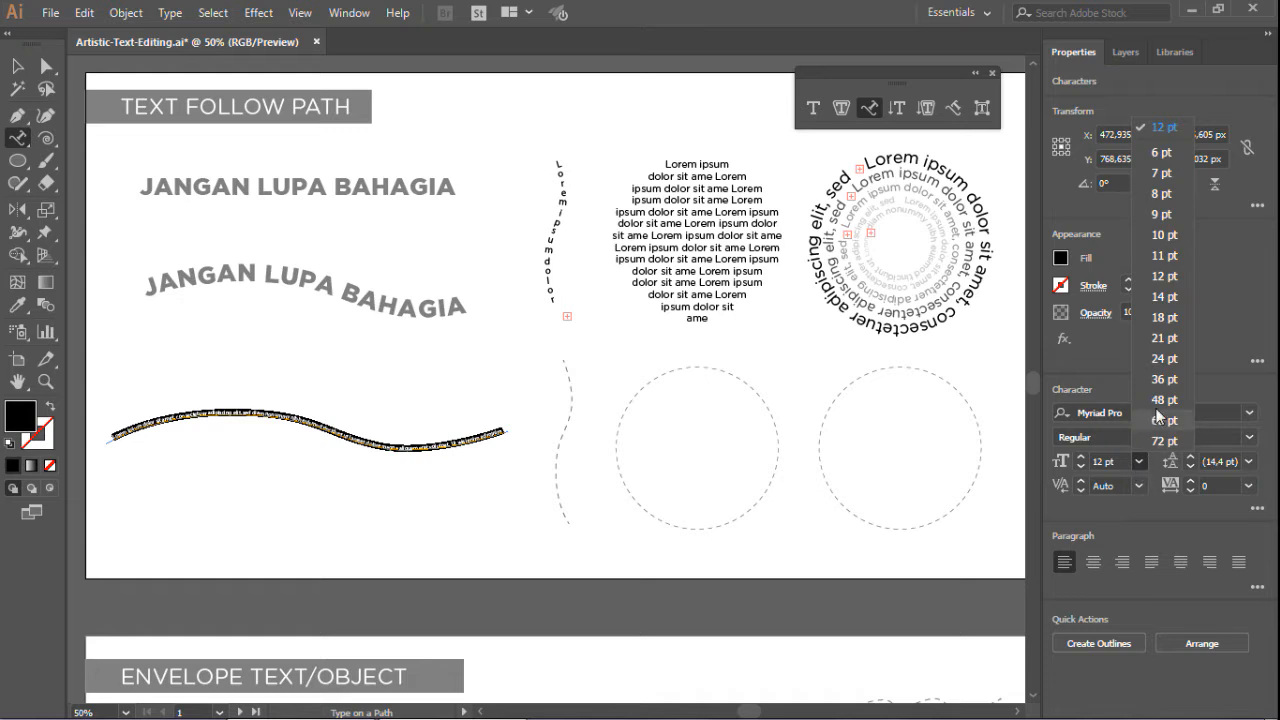
left_click(1162, 380)
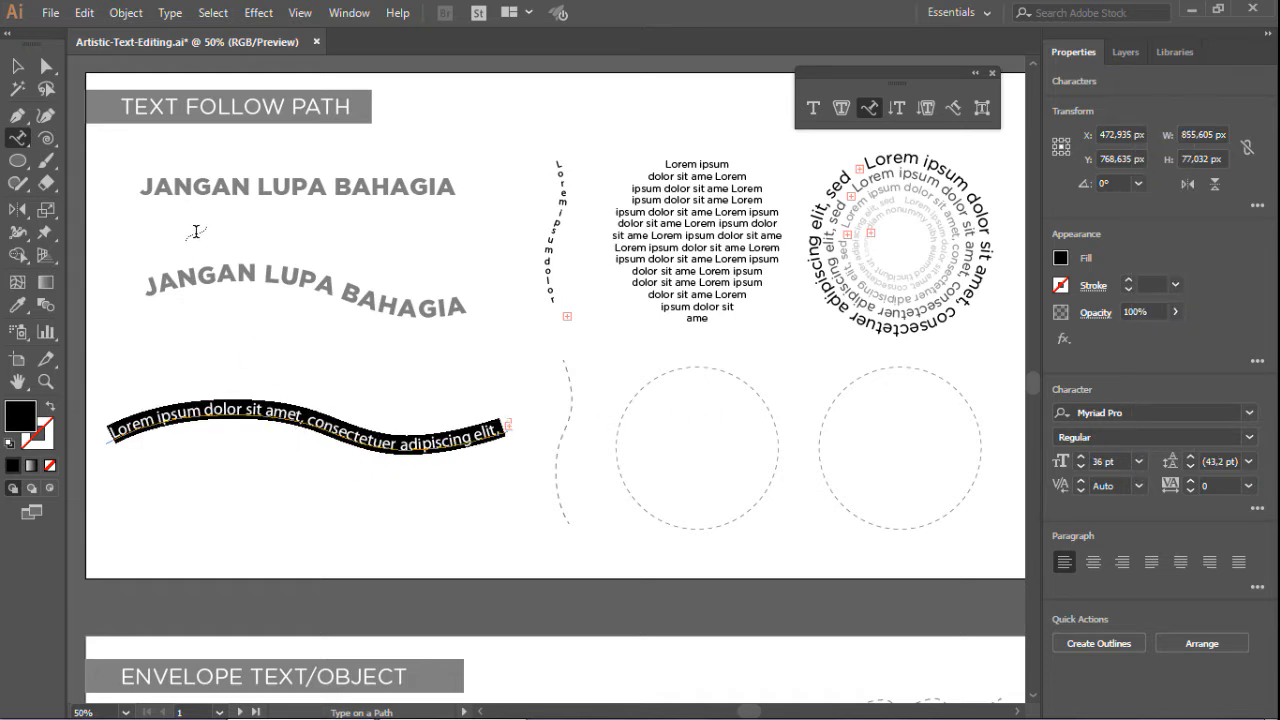
Replace the placeholder text on the wavy path with a copy of the straight "JANGAN LUPA BAHAGIA" text.
left_click_drag(142, 190, 459, 198)
key("ctrl+c")
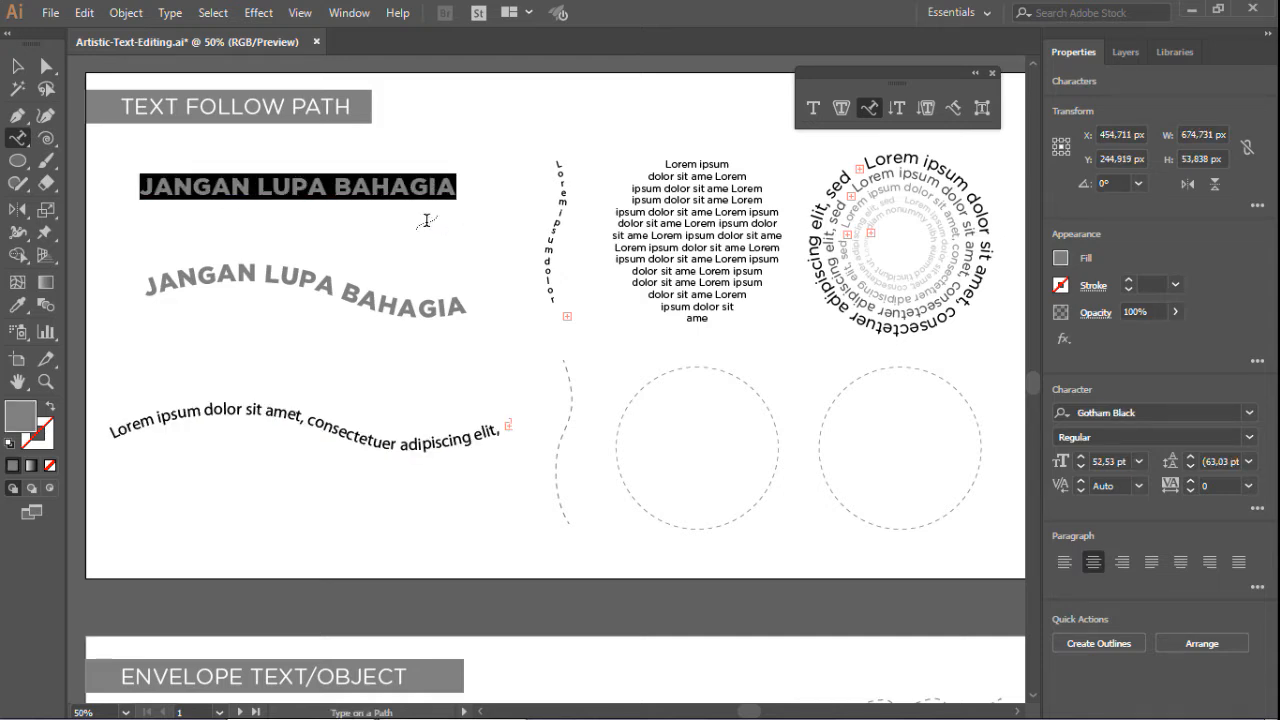
double_click(122, 432)
key("ctrl+a")
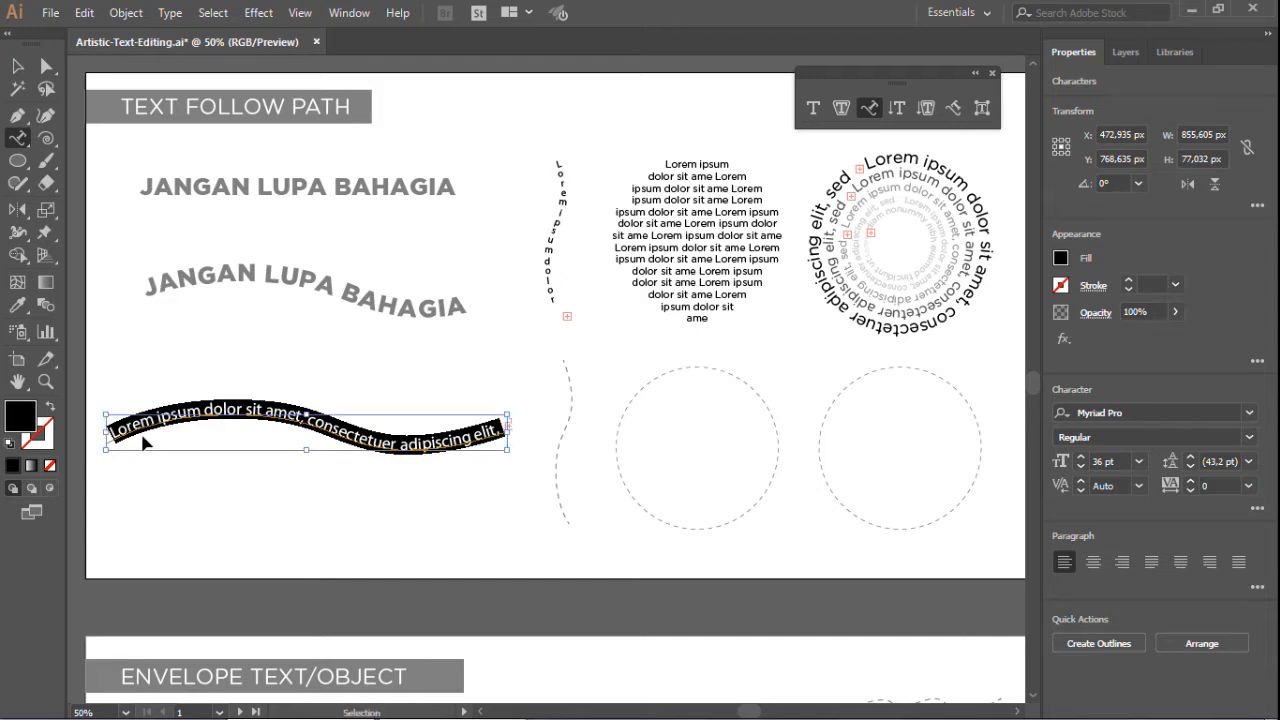
key("ctrl+v")
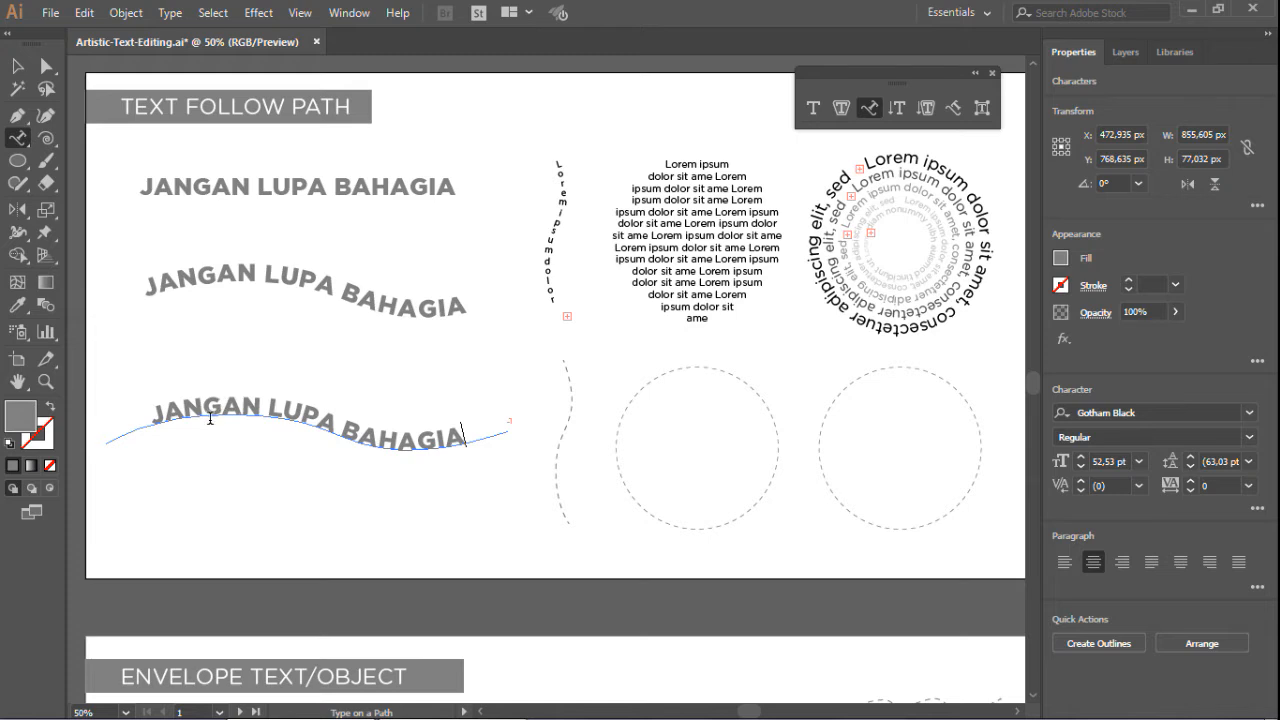
Increase the tracking of all the pasted text on the wavy path to 200.
key("ctrl+a")
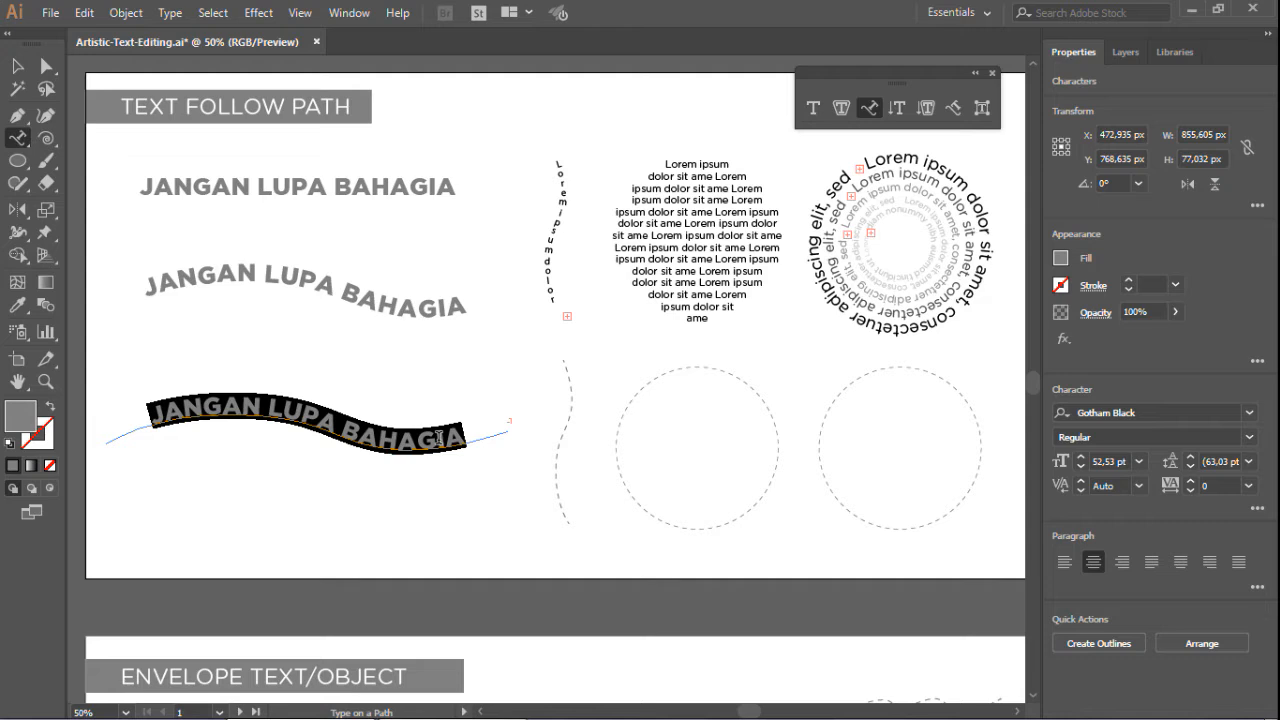
key("alt+Right")
key("alt+Right")
key("alt+Right")
key("alt+Right")
key("alt+Right")
key("alt+Right")
key("alt+Right")
key("alt+Right")
key("alt+Right")
key("alt+Right")
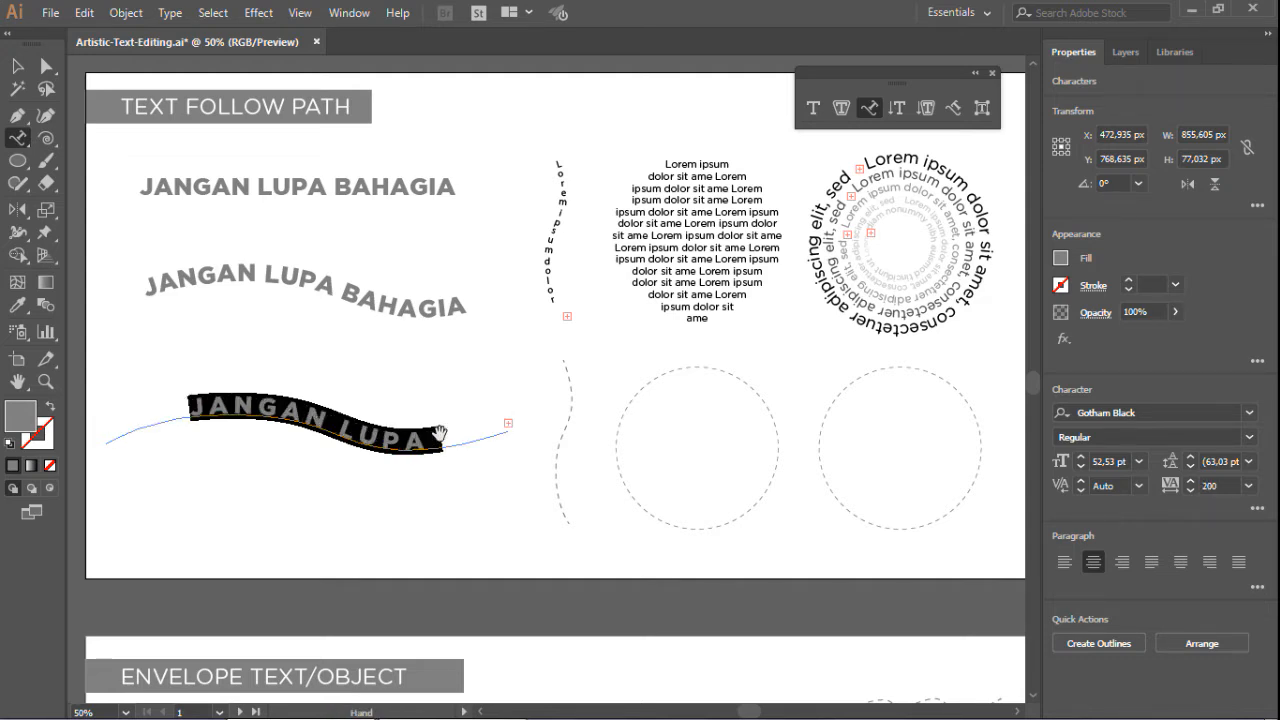
Reduce the tracking of the pasted path text back to 0 and deselect the text.
key("alt+Left")
key("alt+Left")
key("alt+Left")
key("alt+Left")
key("alt+Left")
key("alt+Left")
key("alt+Left")
key("alt+Left")
key("alt+Left")
key("alt+Left")
key("alt+Left")
key("alt+Left")
key("alt+Right")
key("alt+Right")
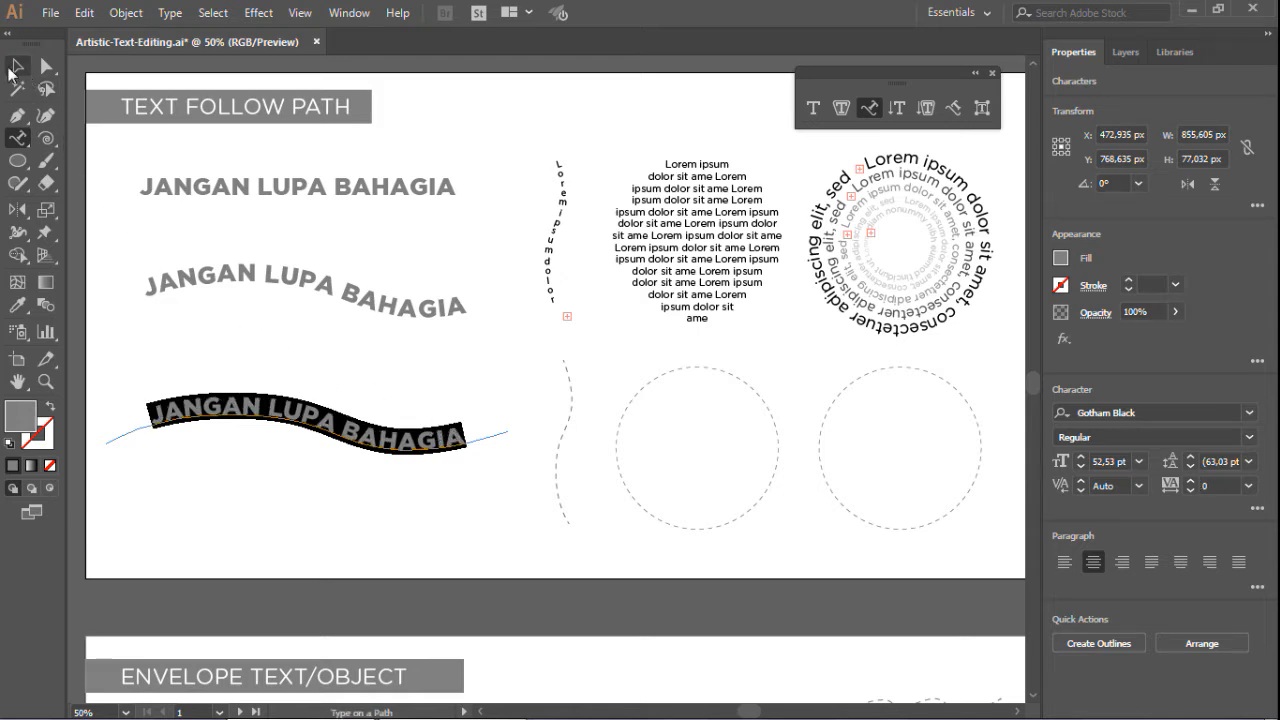
left_click(14, 70)
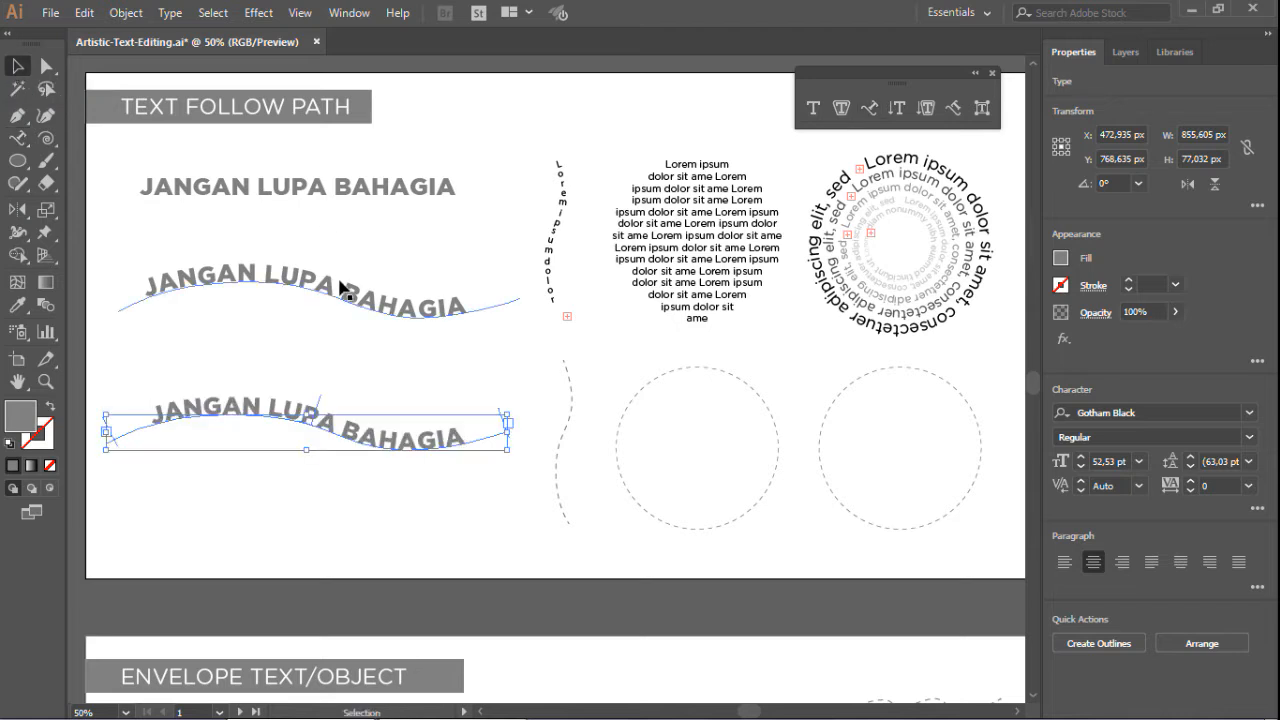
left_click(357, 401)
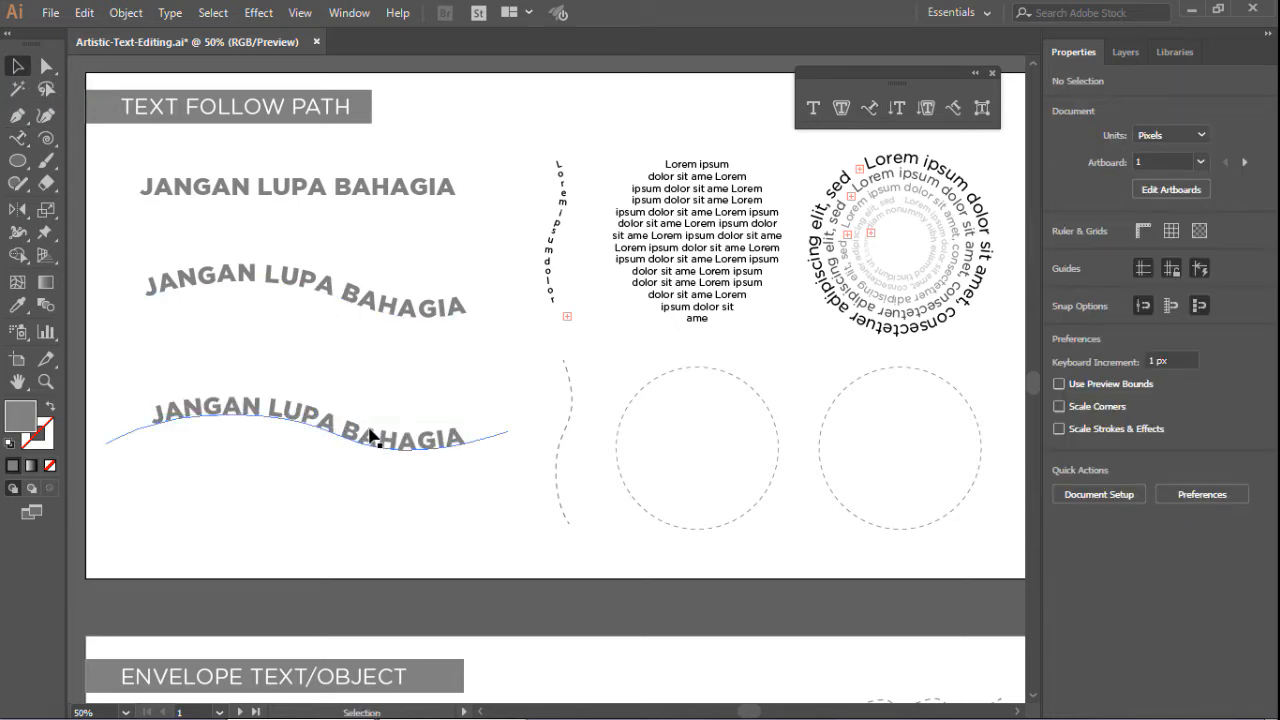
Enlarge the letters A and U of LUPA in the lower wavy text individually with the Touch Type tool.
scroll(256, 439, "up", 2)
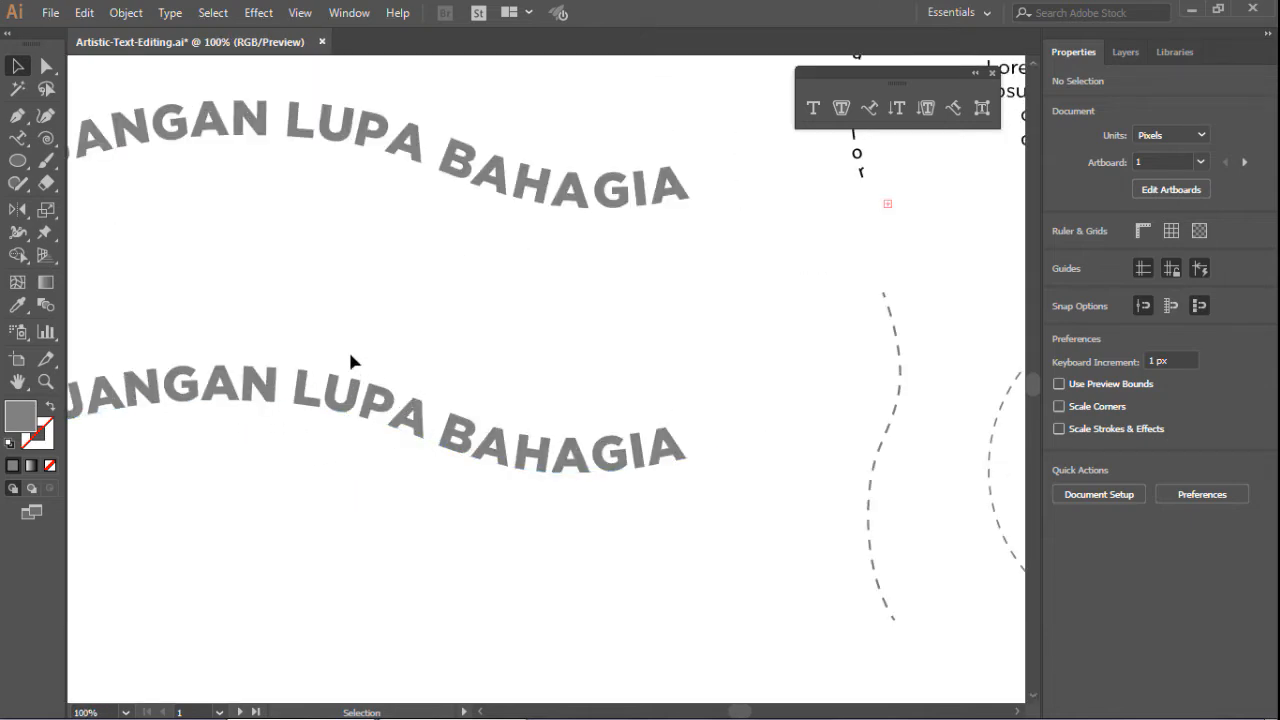
left_click_drag(338, 338, 474, 323)
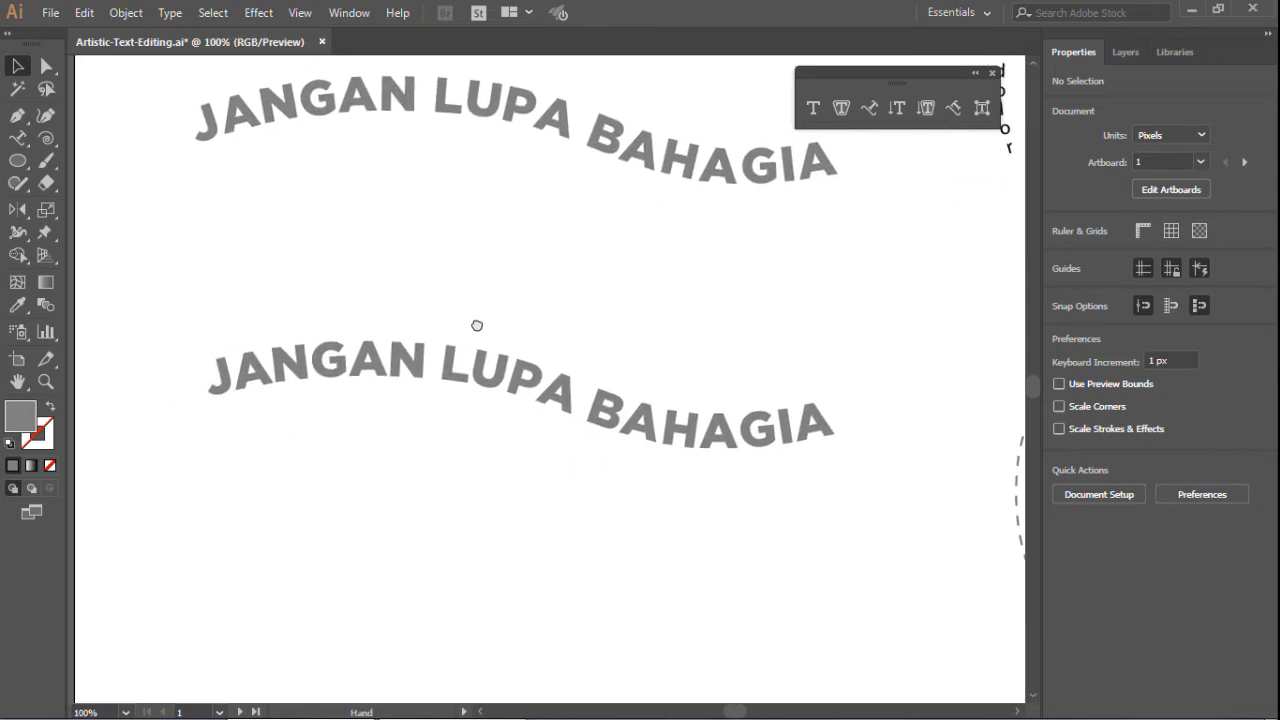
scroll(474, 380, "up", 1)
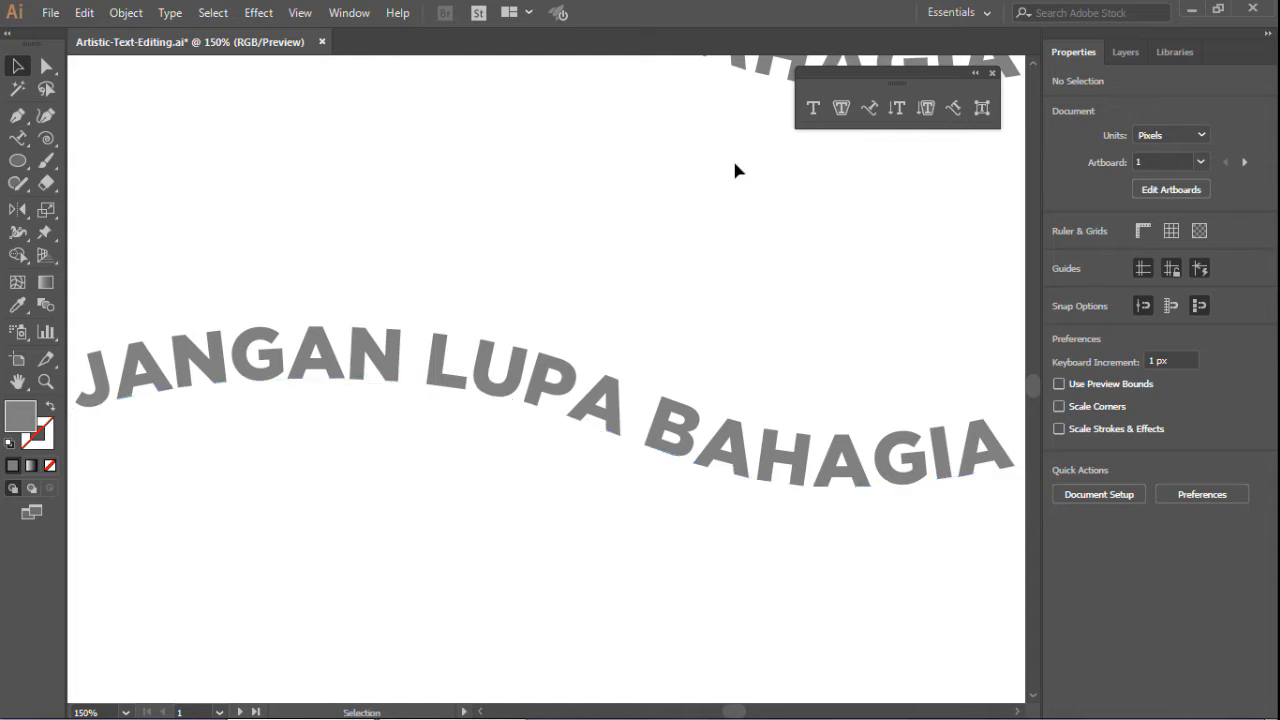
left_click(981, 108)
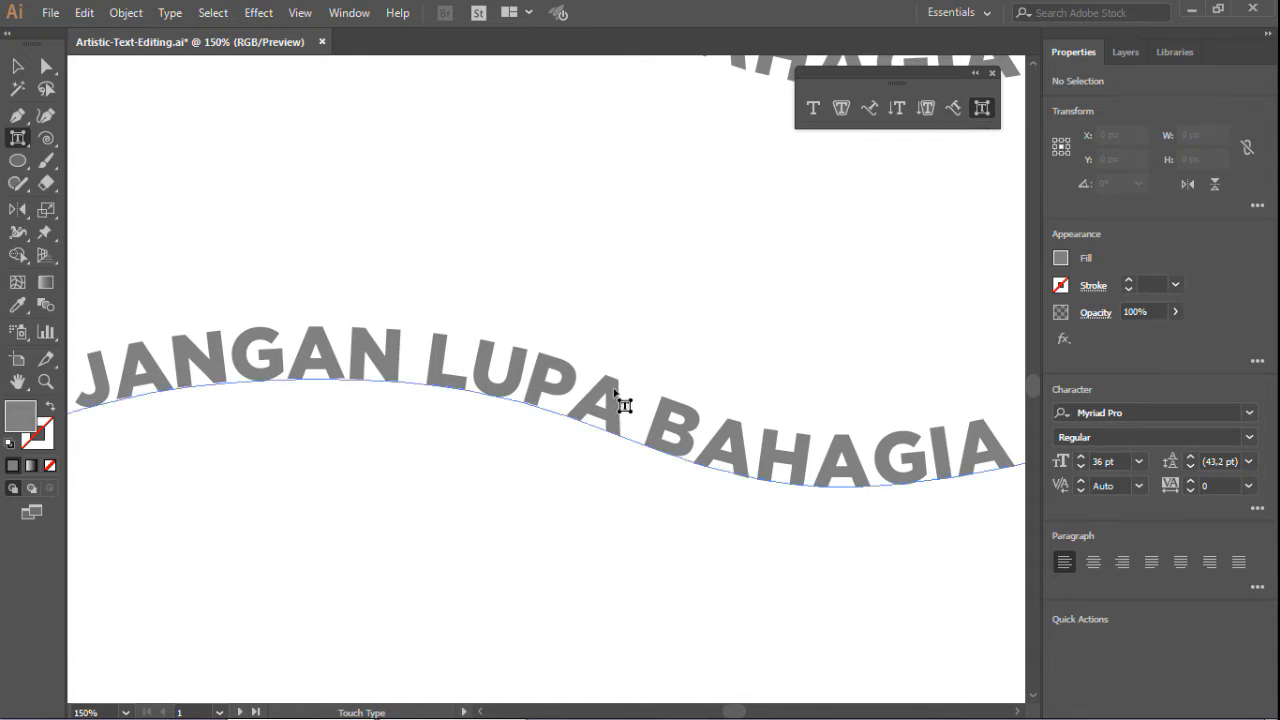
left_click(614, 391)
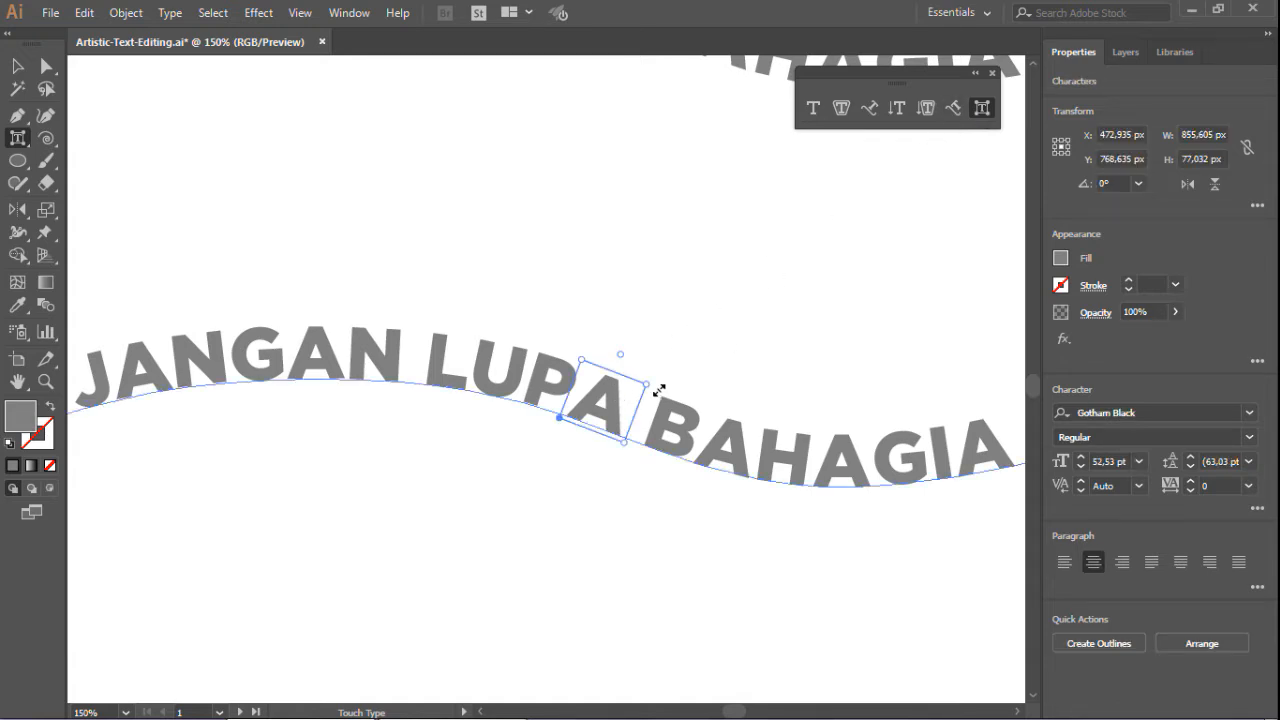
left_click_drag(659, 389, 681, 380)
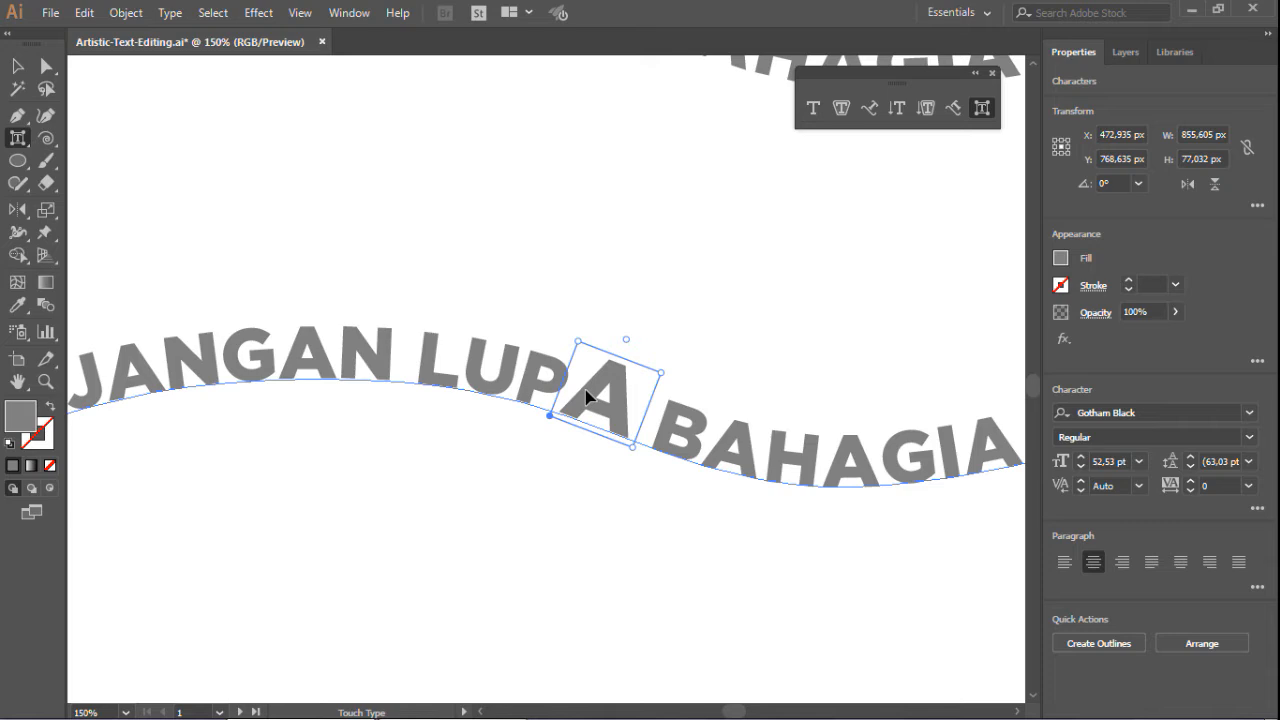
left_click(512, 372)
left_click_drag(537, 346, 546, 338)
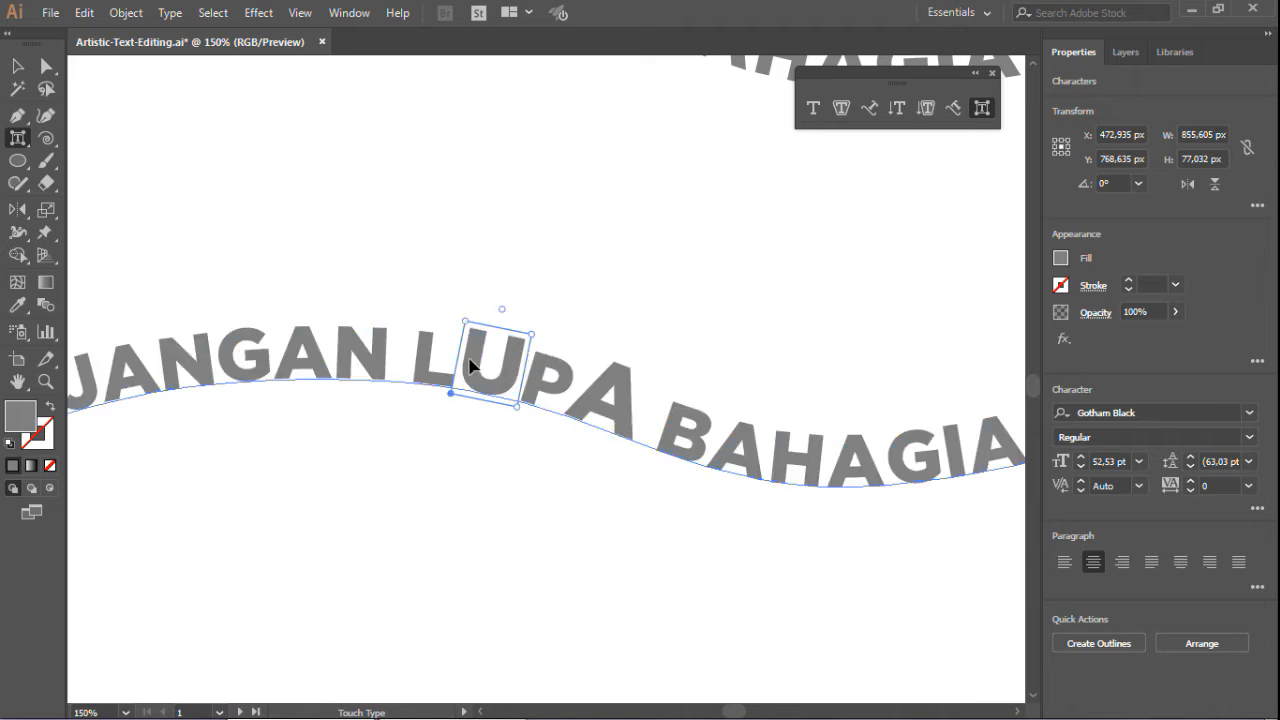
Enlarge the L of LUPA and rotate it upright, and tilt the P slightly clockwise.
left_click(430, 370)
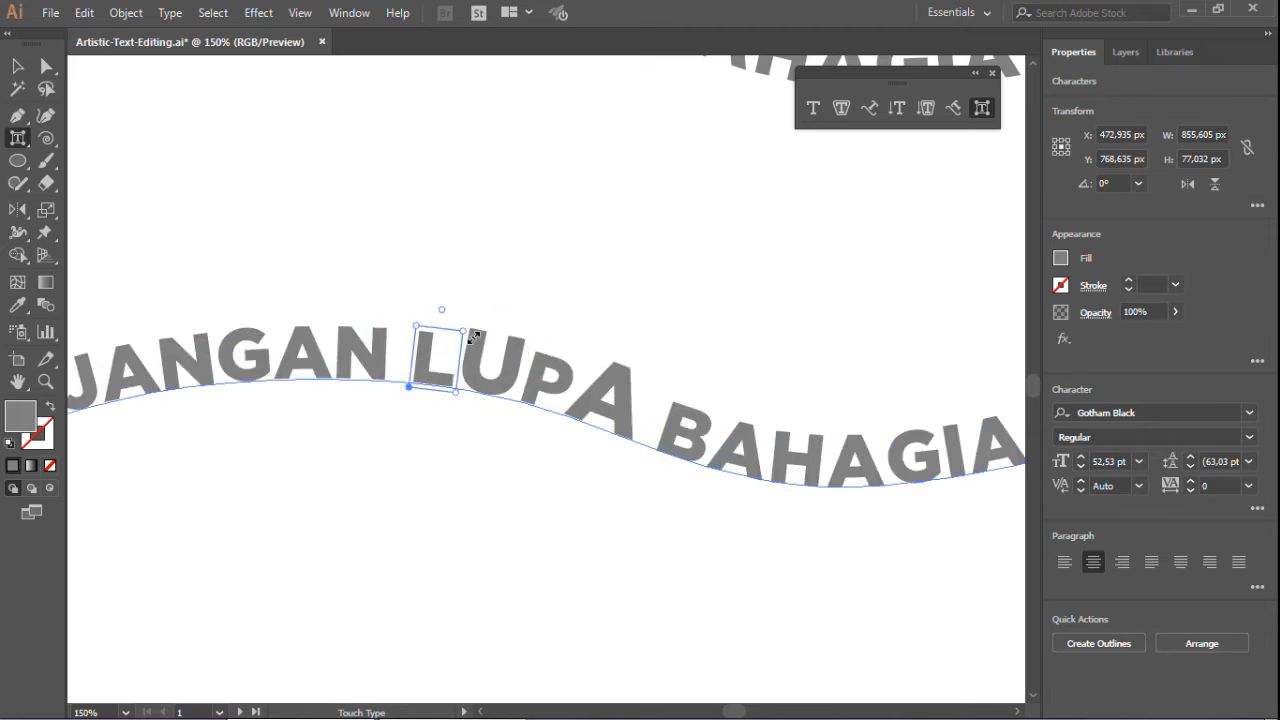
left_click_drag(462, 331, 443, 297)
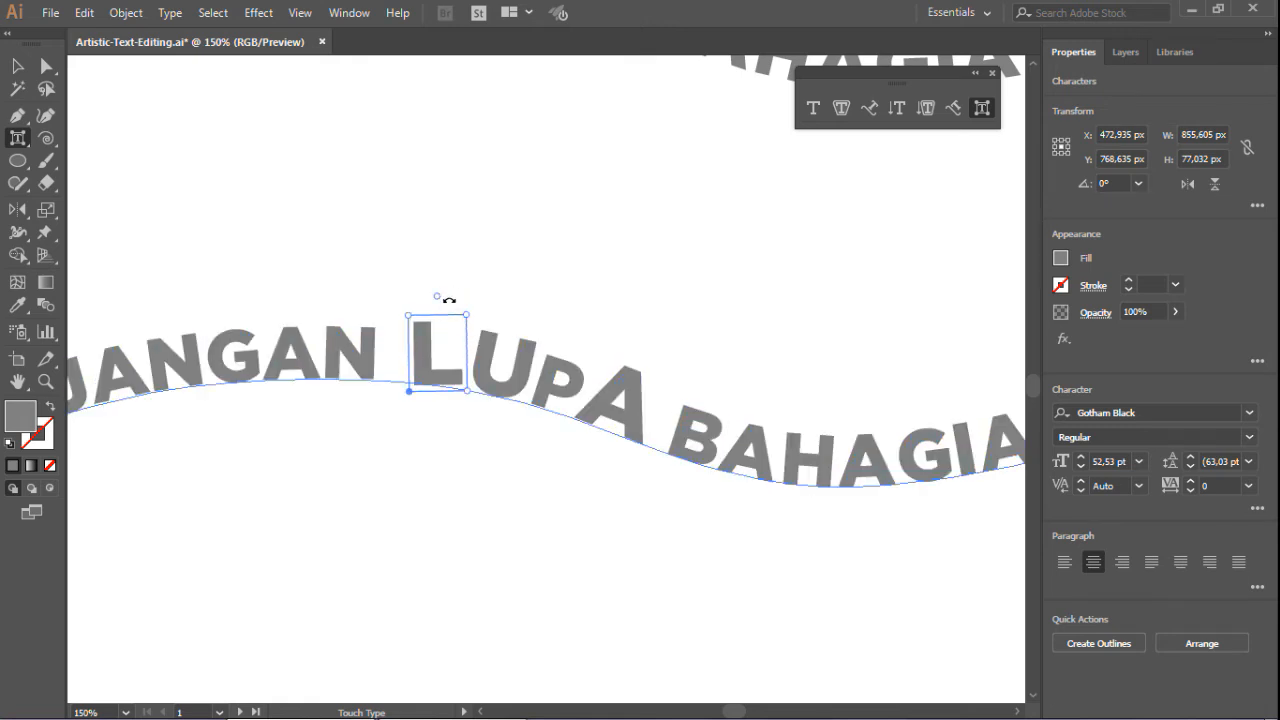
left_click(565, 378)
left_click_drag(579, 341, 583, 343)
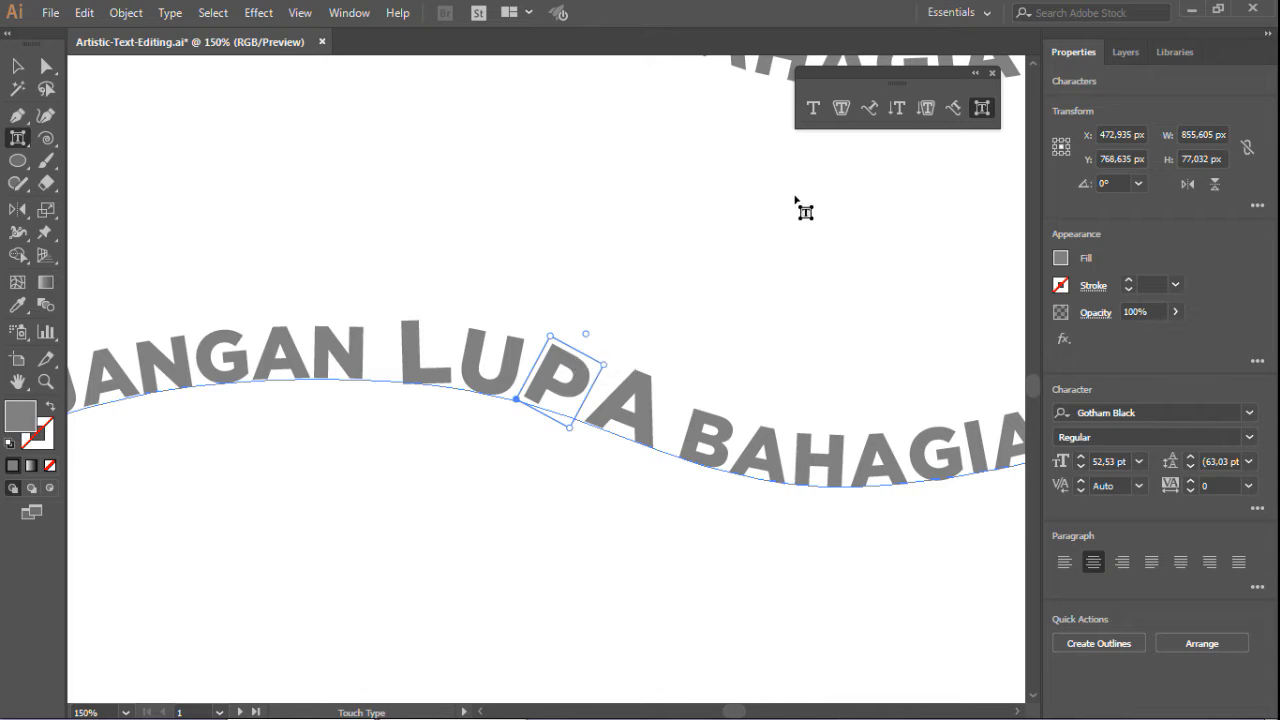
Fill the last N of JANGAN with magenta and the A before it with orange.
left_click(340, 356)
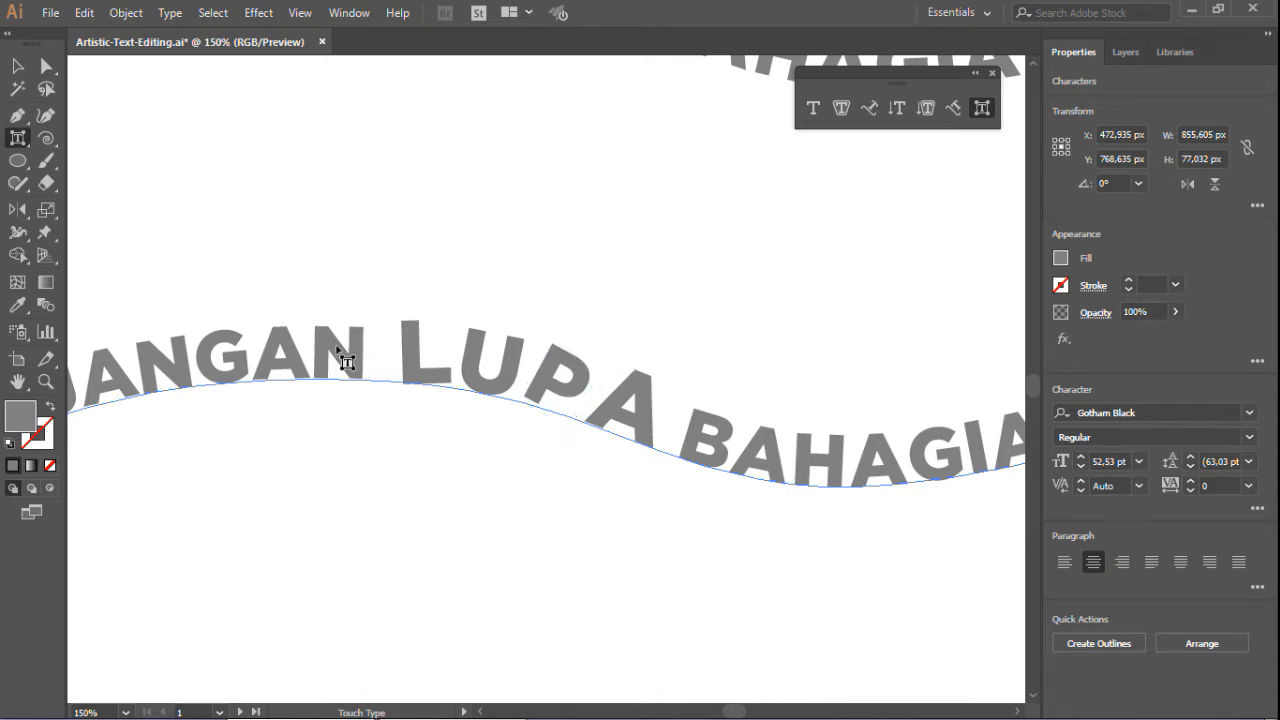
left_click(1061, 260)
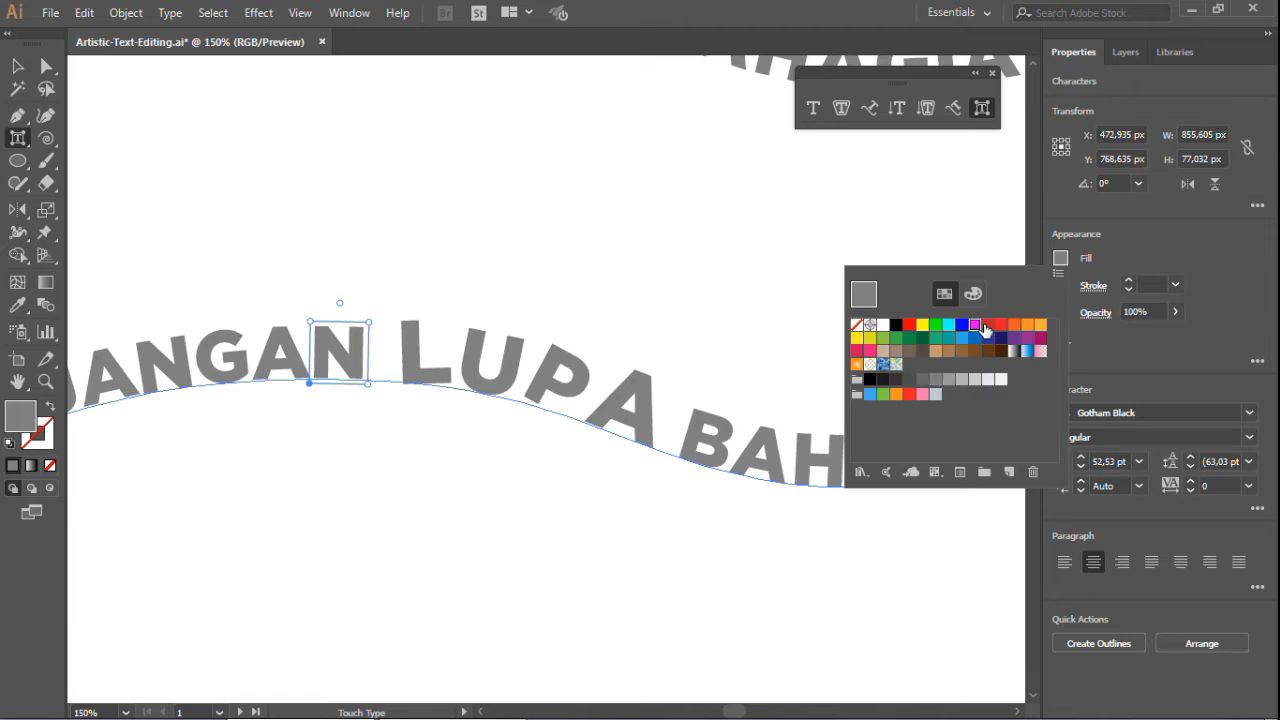
left_click(978, 325)
left_click(281, 352)
left_click(1061, 260)
left_click(1014, 325)
Fill the G of JANGAN with red and the first N with light orange.
left_click(222, 352)
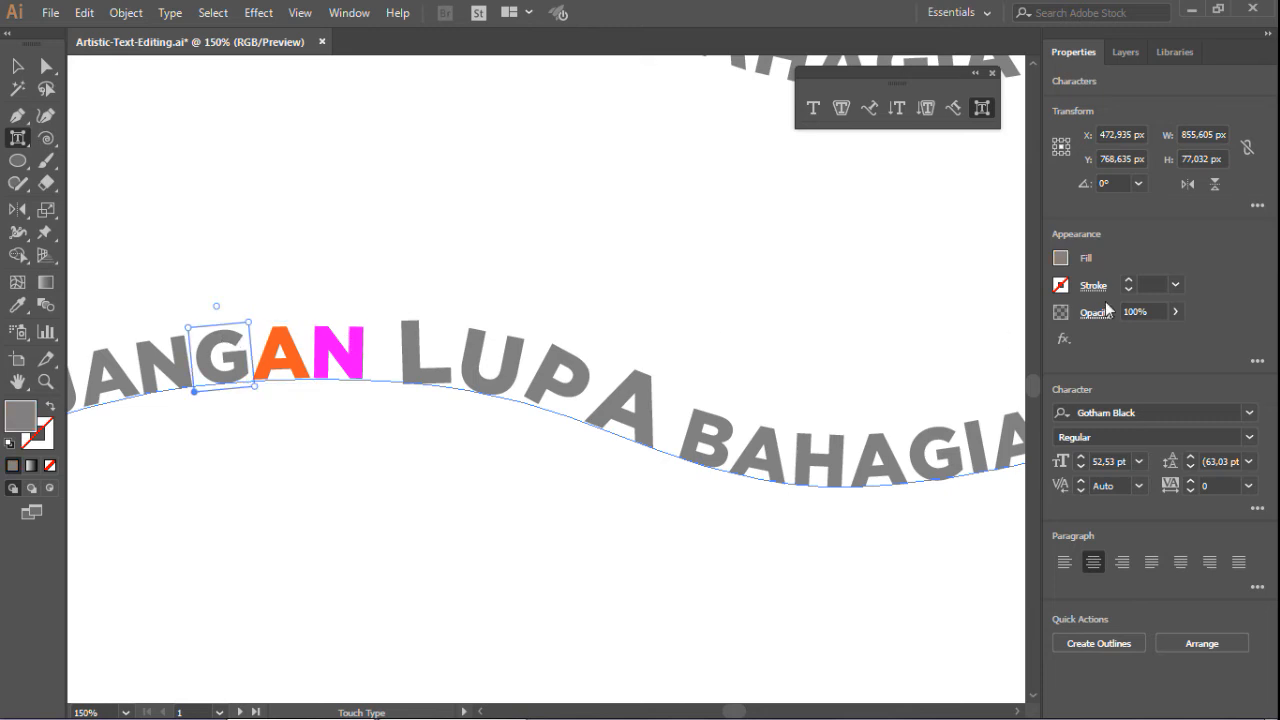
left_click(1061, 260)
left_click(1001, 325)
left_click(163, 365)
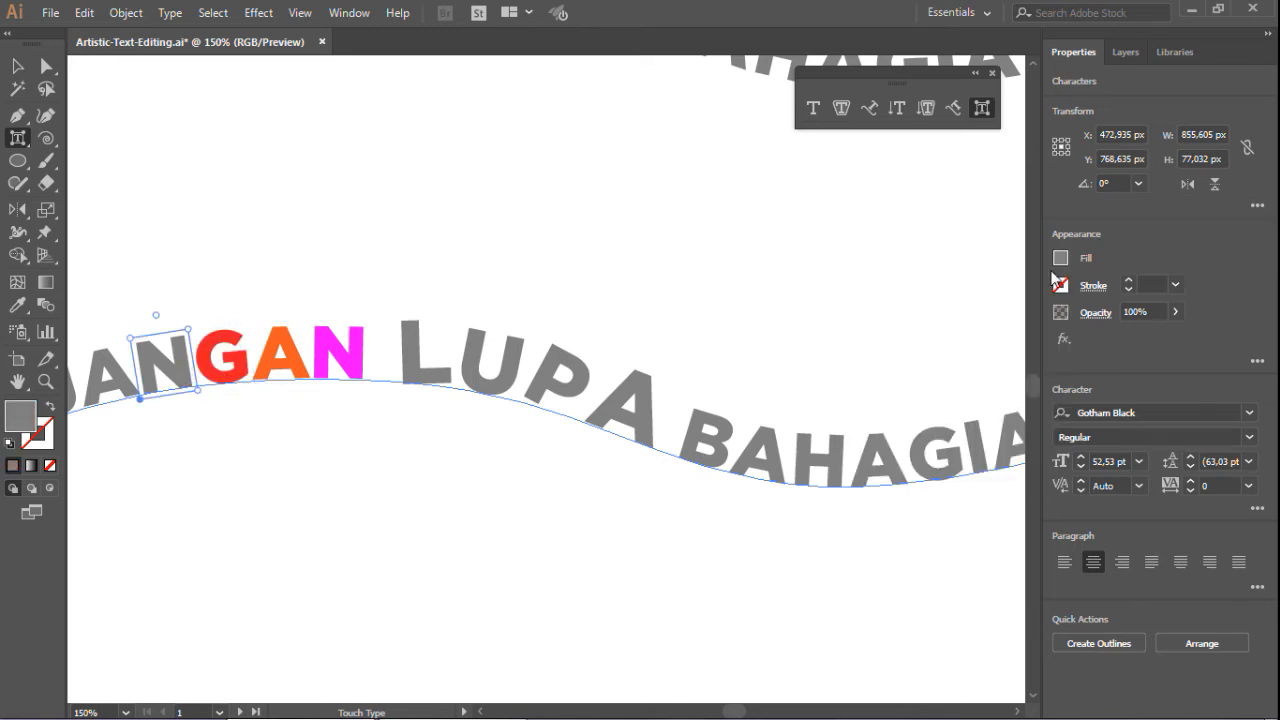
left_click(1061, 260)
left_click(1014, 325)
Fill the first A of JANGAN with dark yellow.
left_click(108, 372)
left_click(1061, 260)
left_click(870, 339)
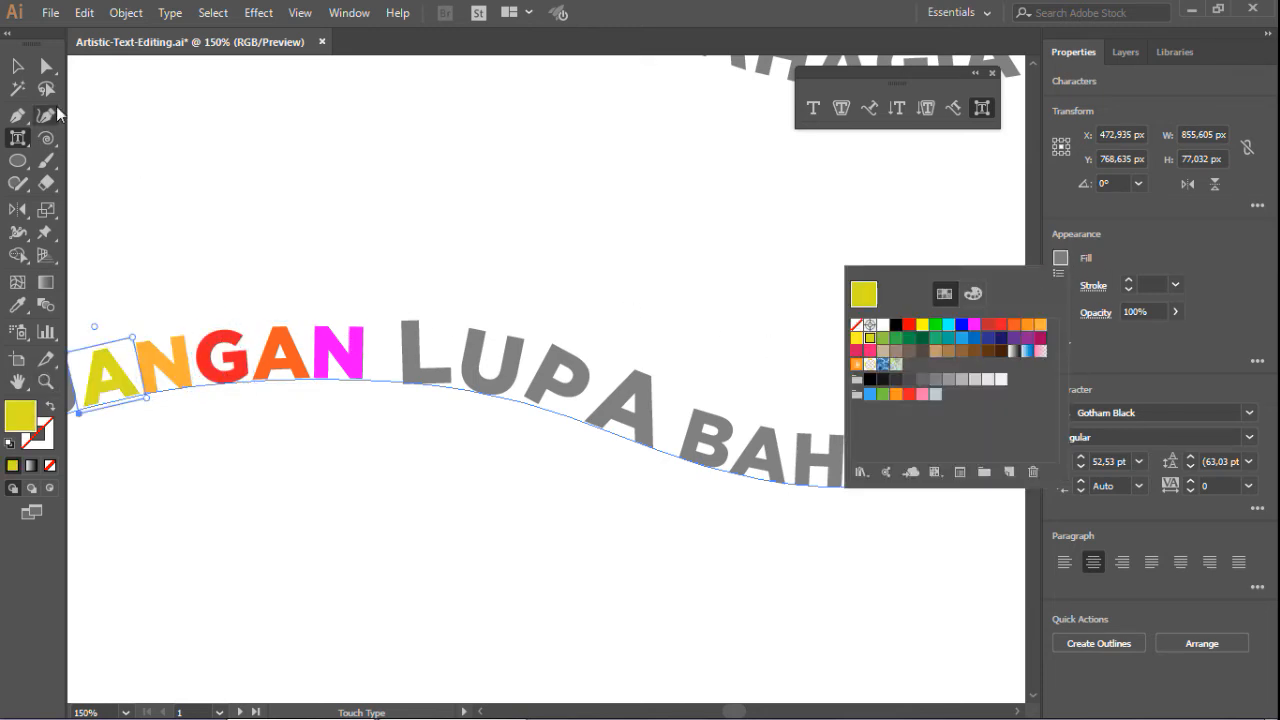
Slide the coloured "JANGAN LUPA BAHAGIA" text backward and forward along its path using its centre bracket.
left_click(17, 66)
scroll(260, 190, "left", 2)
scroll(400, 225, "down", 1)
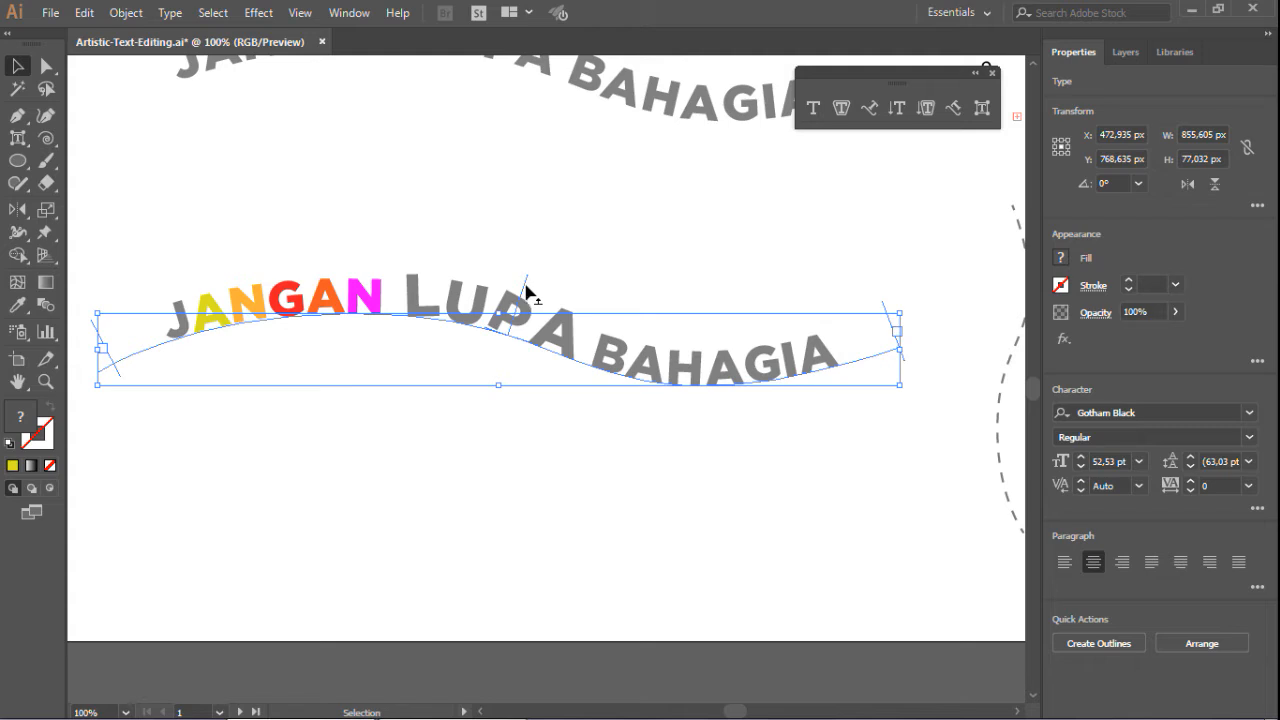
left_click_drag(527, 292, 482, 285)
left_click_drag(496, 329, 546, 337)
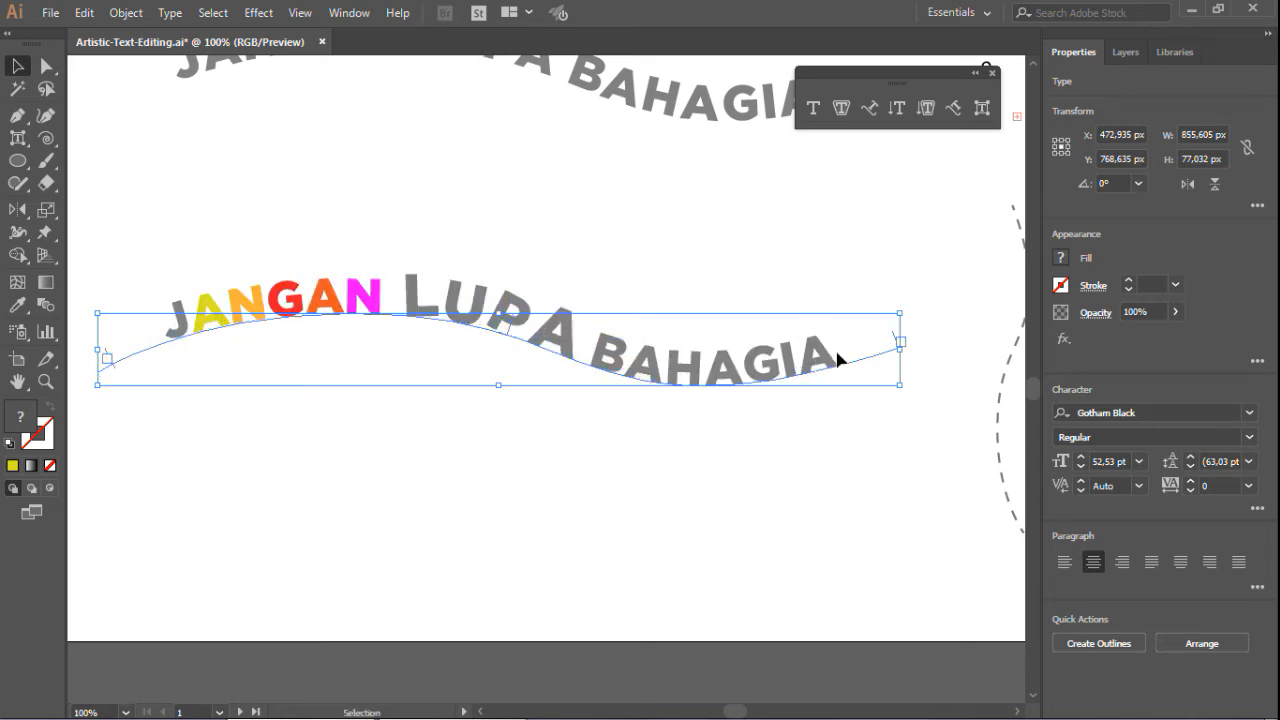
Move the end bracket of the coloured path text inward along its curve and change the word LUPA to LALI.
left_click_drag(897, 344, 783, 366)
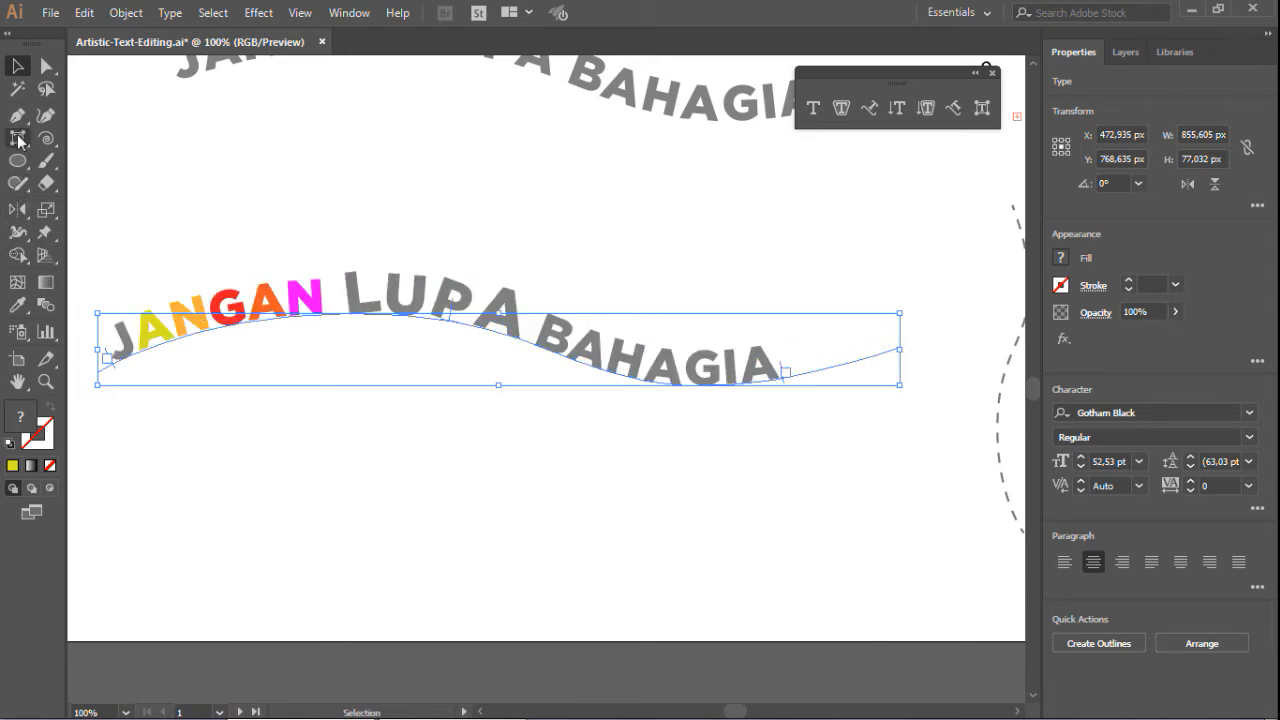
left_click(813, 106)
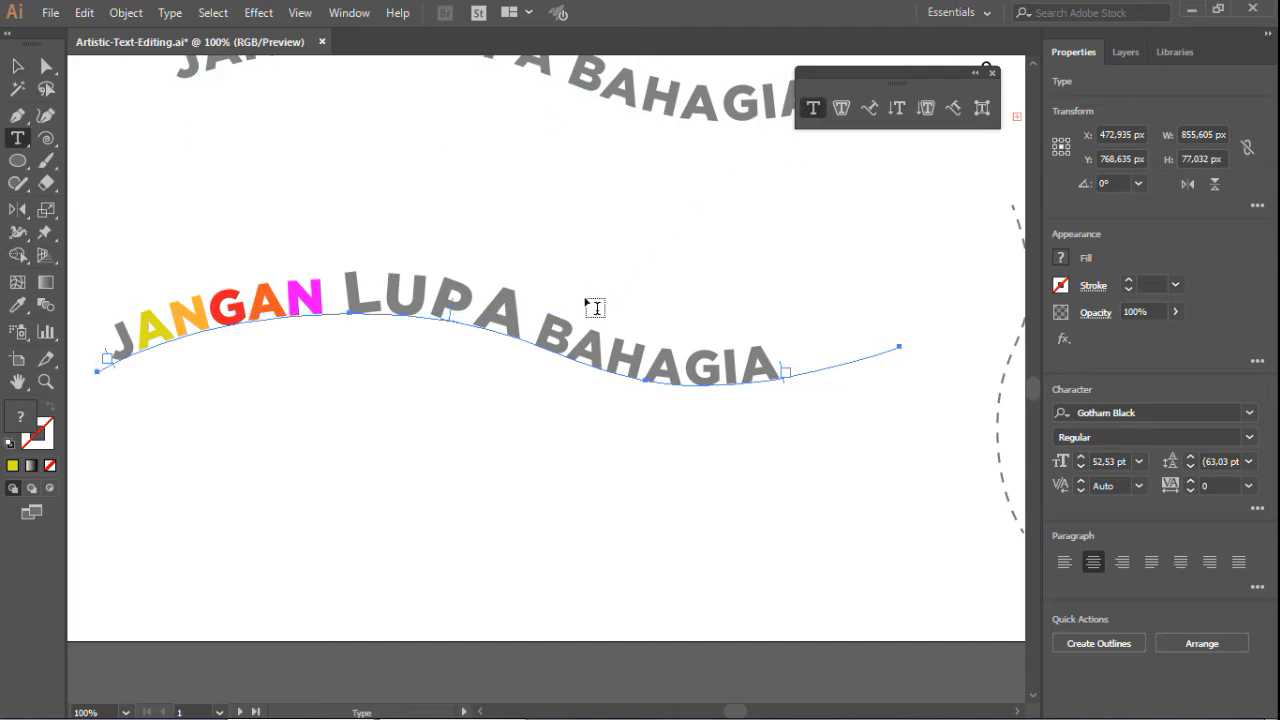
left_click_drag(572, 336, 205, 305)
left_click(463, 319)
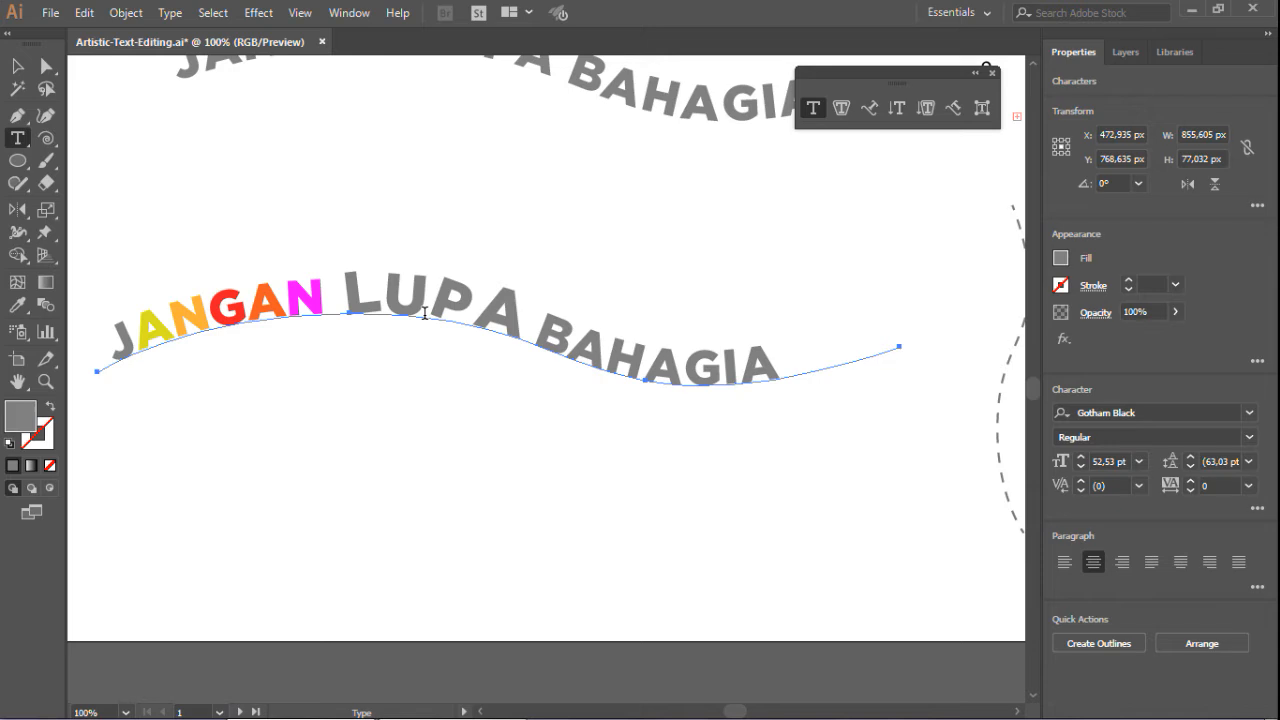
left_click_drag(425, 313, 466, 318)
type("A")
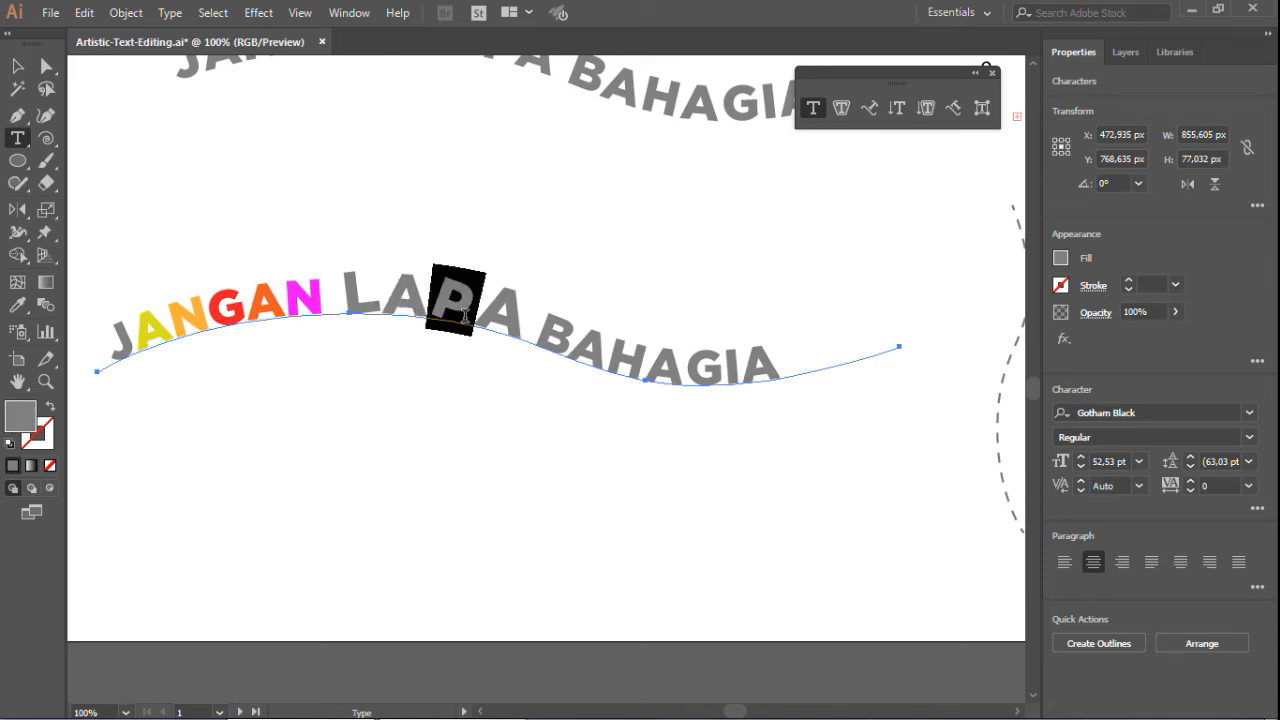
type("L")
left_click_drag(500, 316, 510, 327)
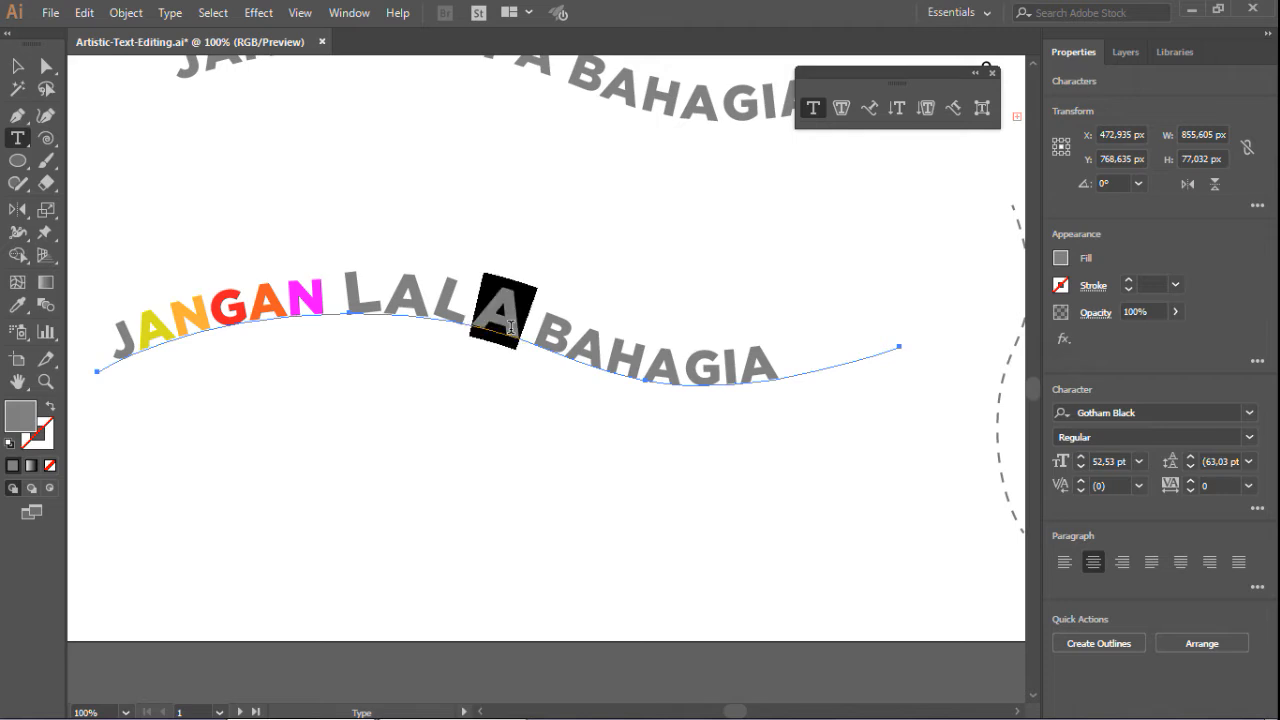
type("I")
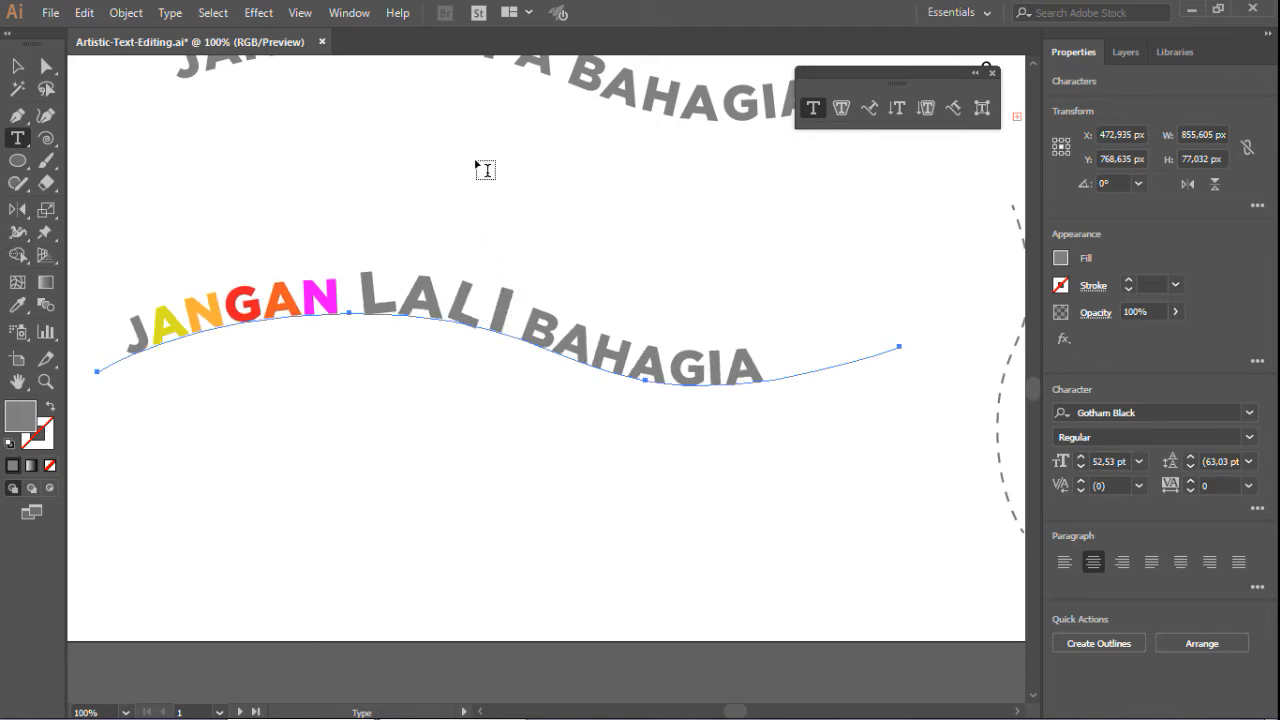
Place vertical "Lorem ipsum" placeholder text on the artboard beside the small wavy vertical text.
scroll(390, 240, "down", 2)
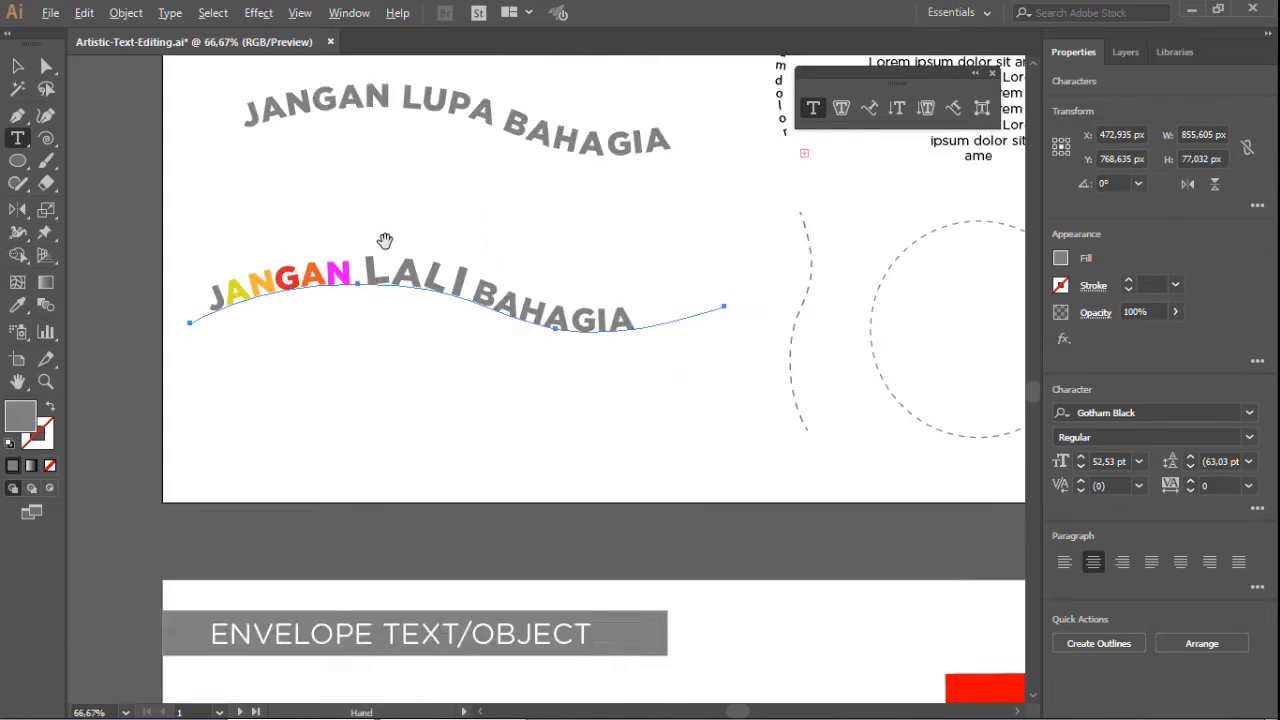
scroll(458, 161, "up", 1)
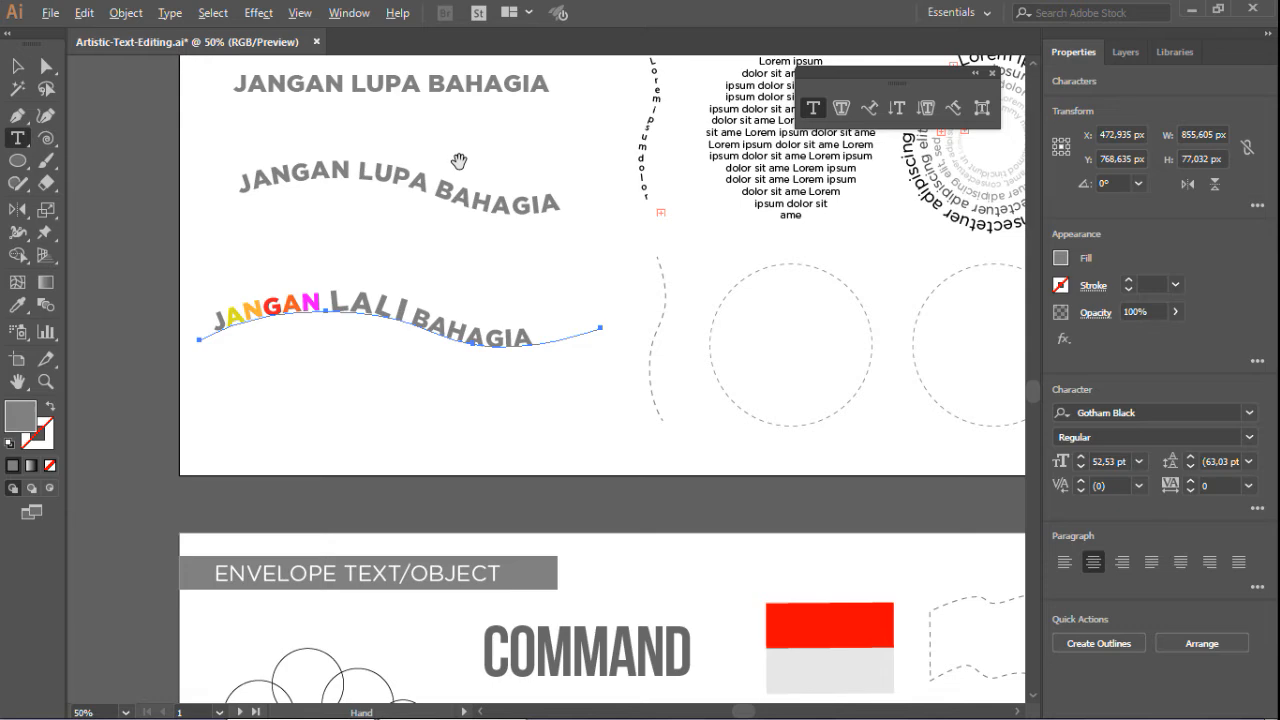
scroll(617, 206, "up", 5)
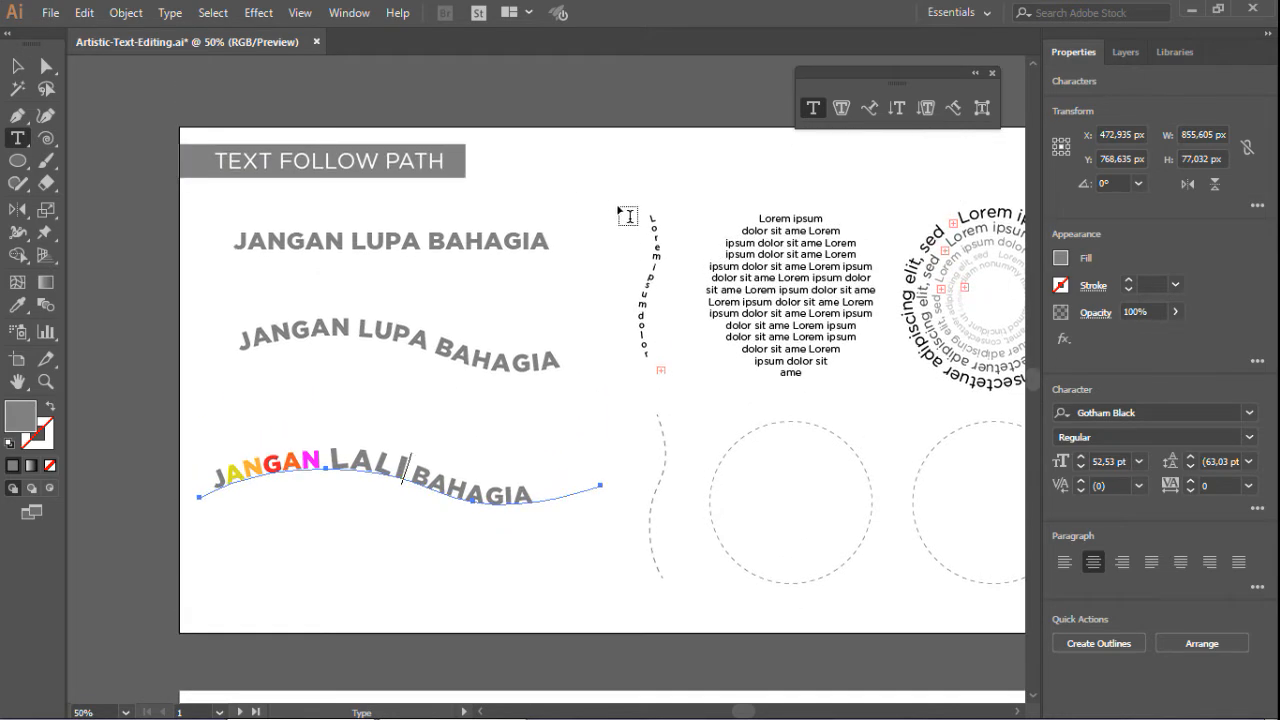
key("alt")
left_click(17, 68)
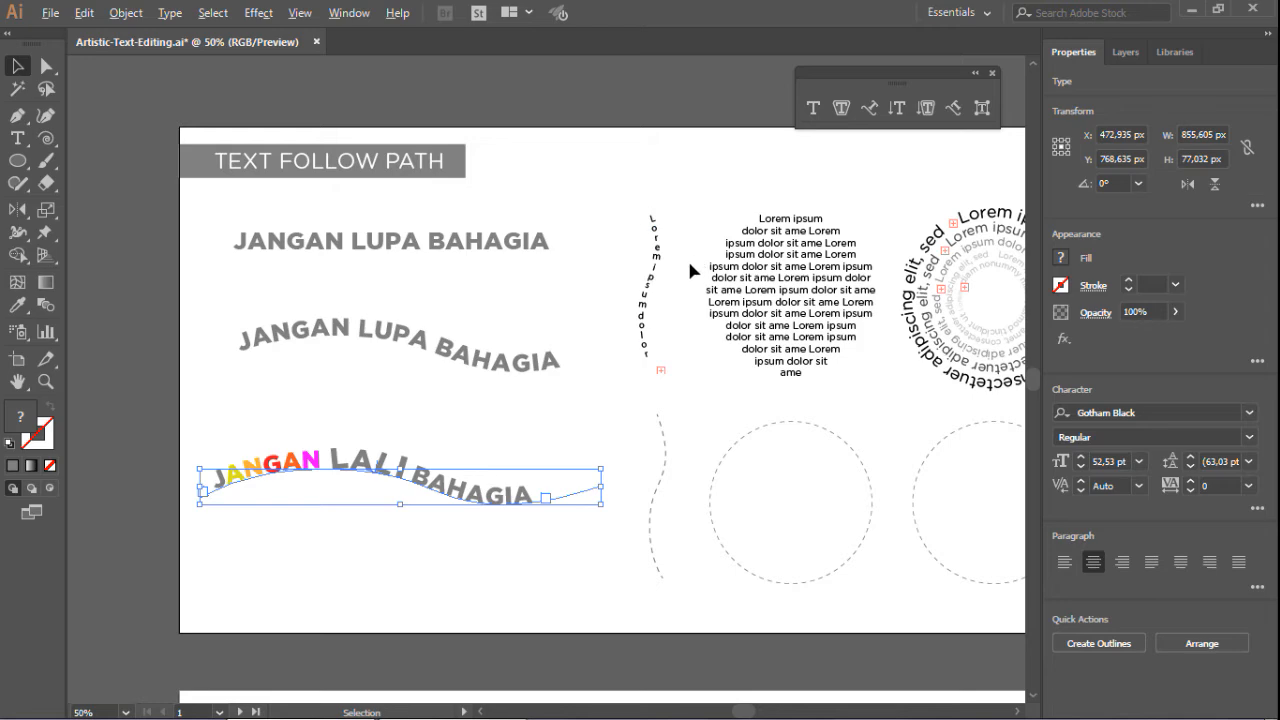
scroll(689, 264, "up", 1)
scroll(509, 200, "down", 1)
scroll(528, 200, "up", 1)
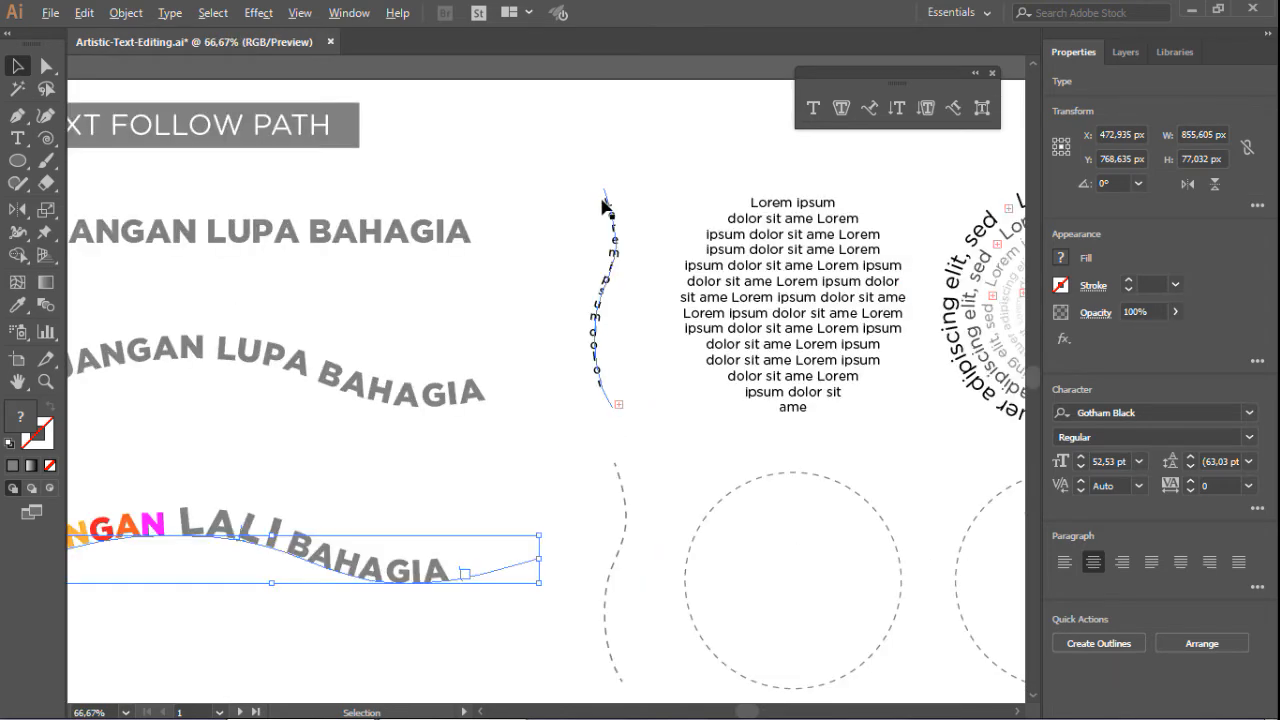
left_click(895, 115)
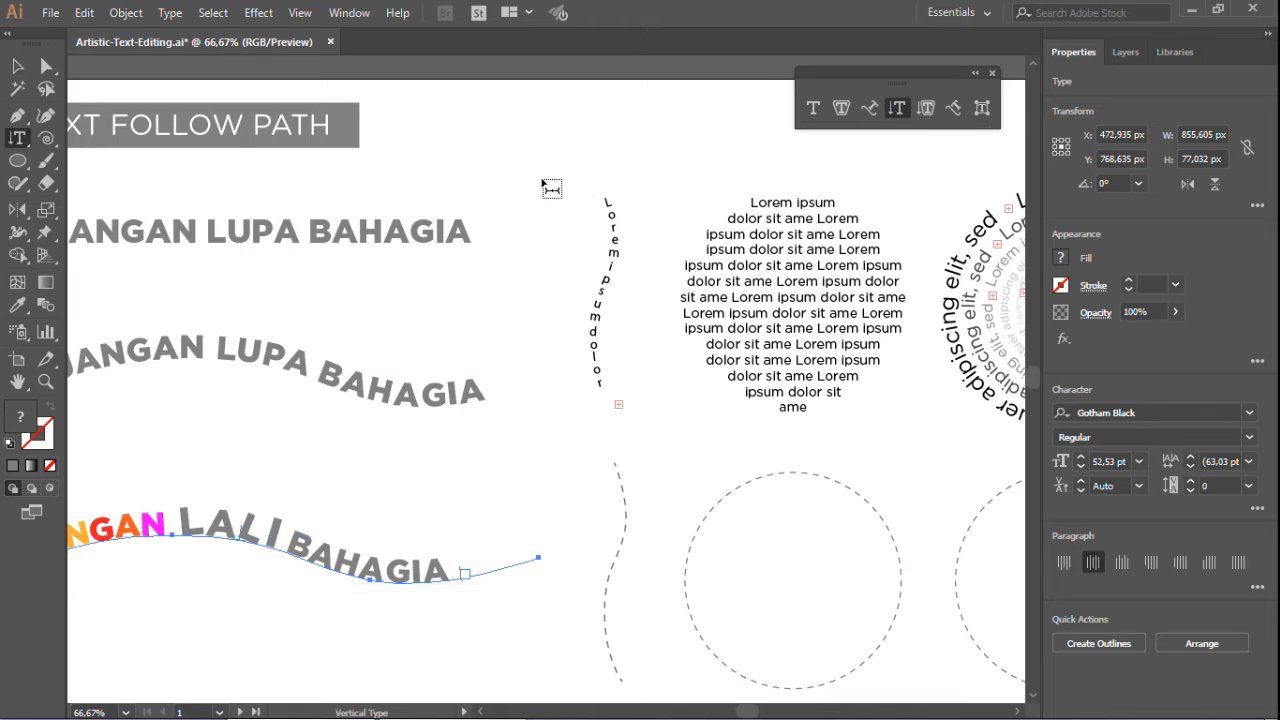
left_click(545, 182)
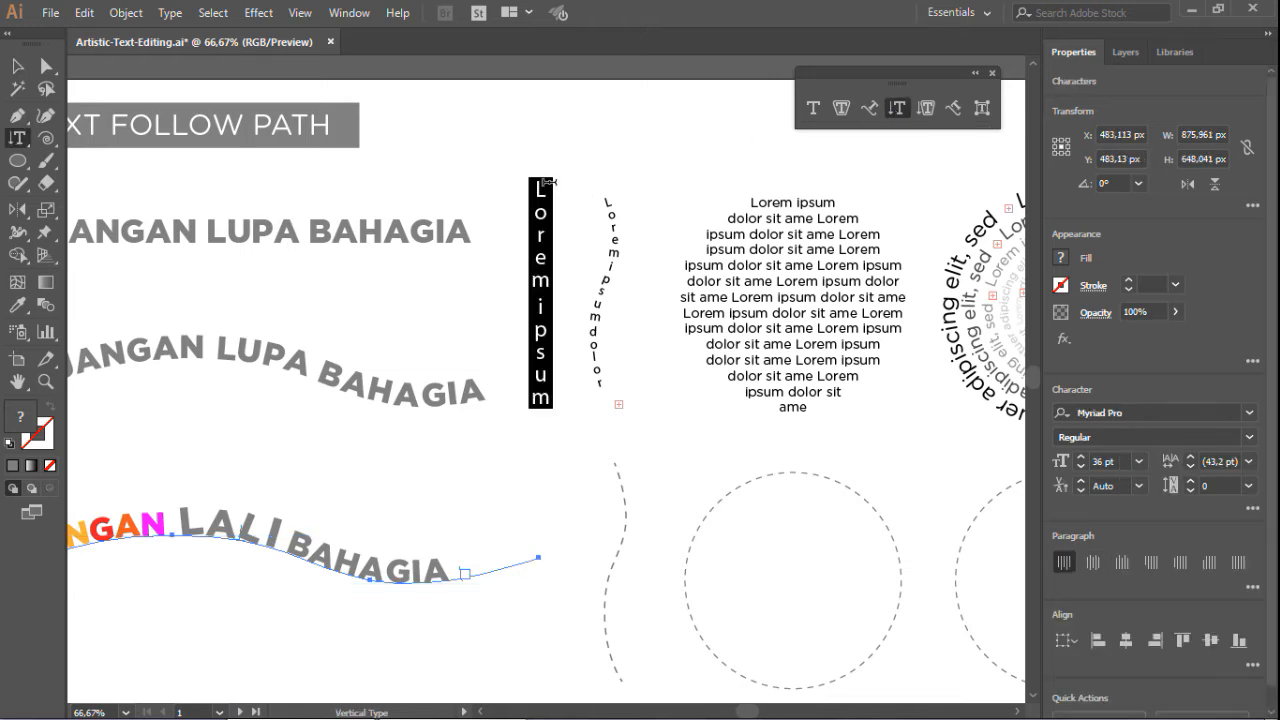
Place vertical placeholder text on the dashed wavy path, starting at its lower end, and set the font size to 24 pt.
left_click(954, 110)
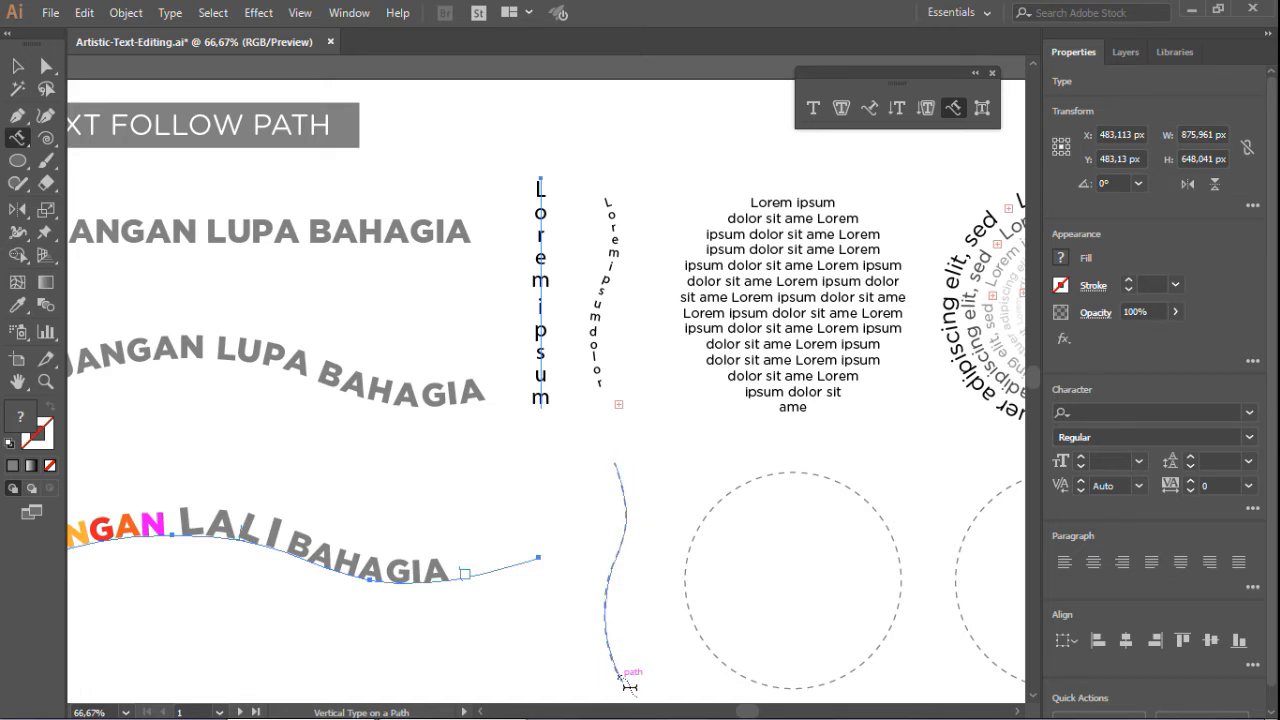
left_click(625, 683)
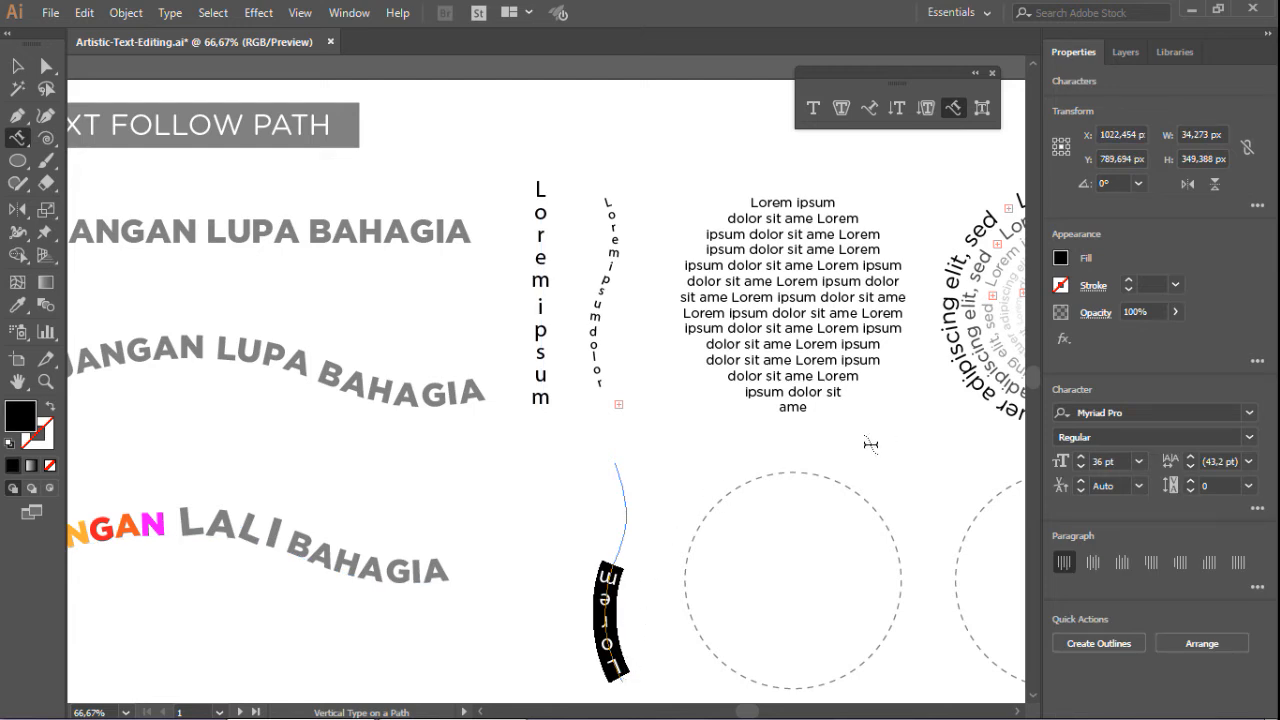
left_click(1139, 462)
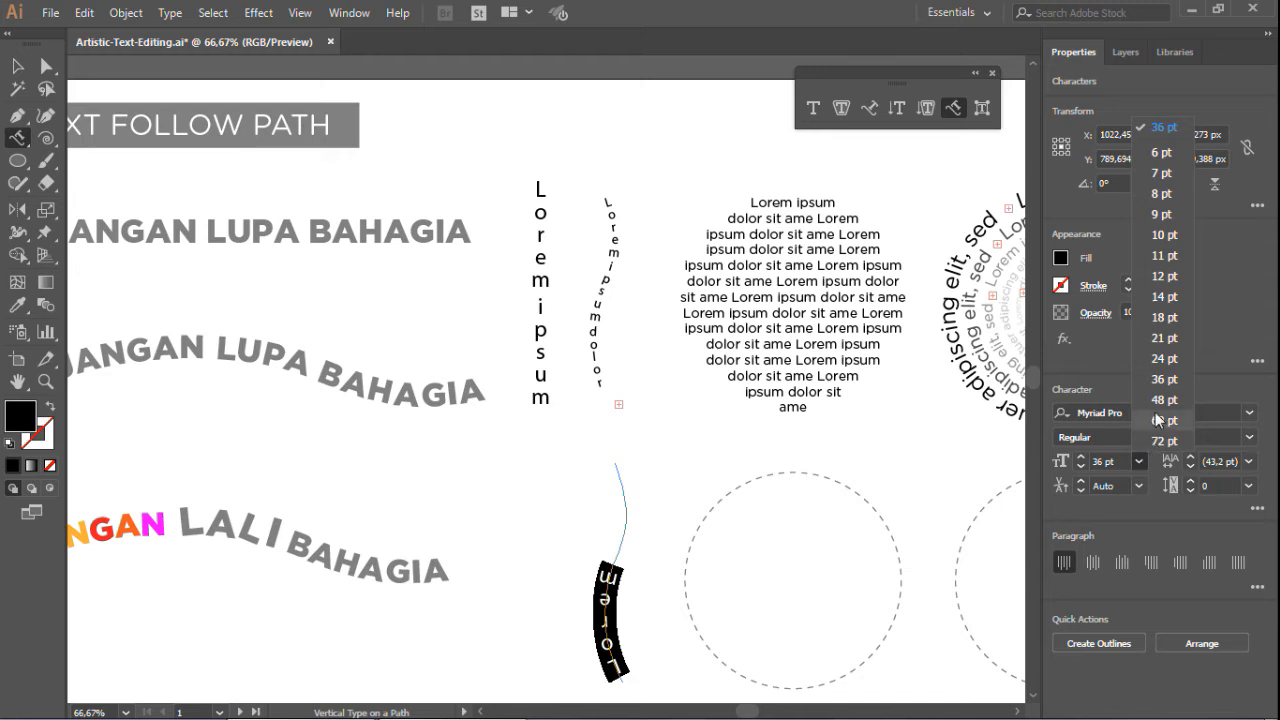
left_click(1164, 358)
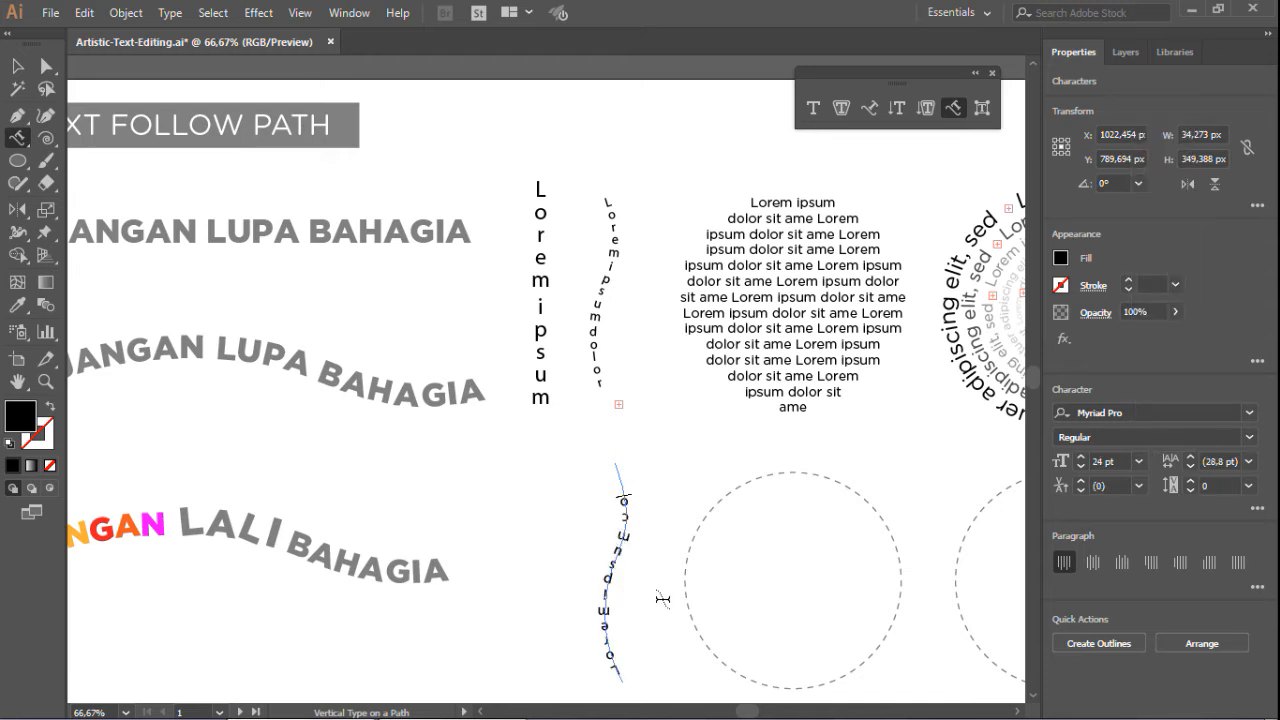
key("Escape")
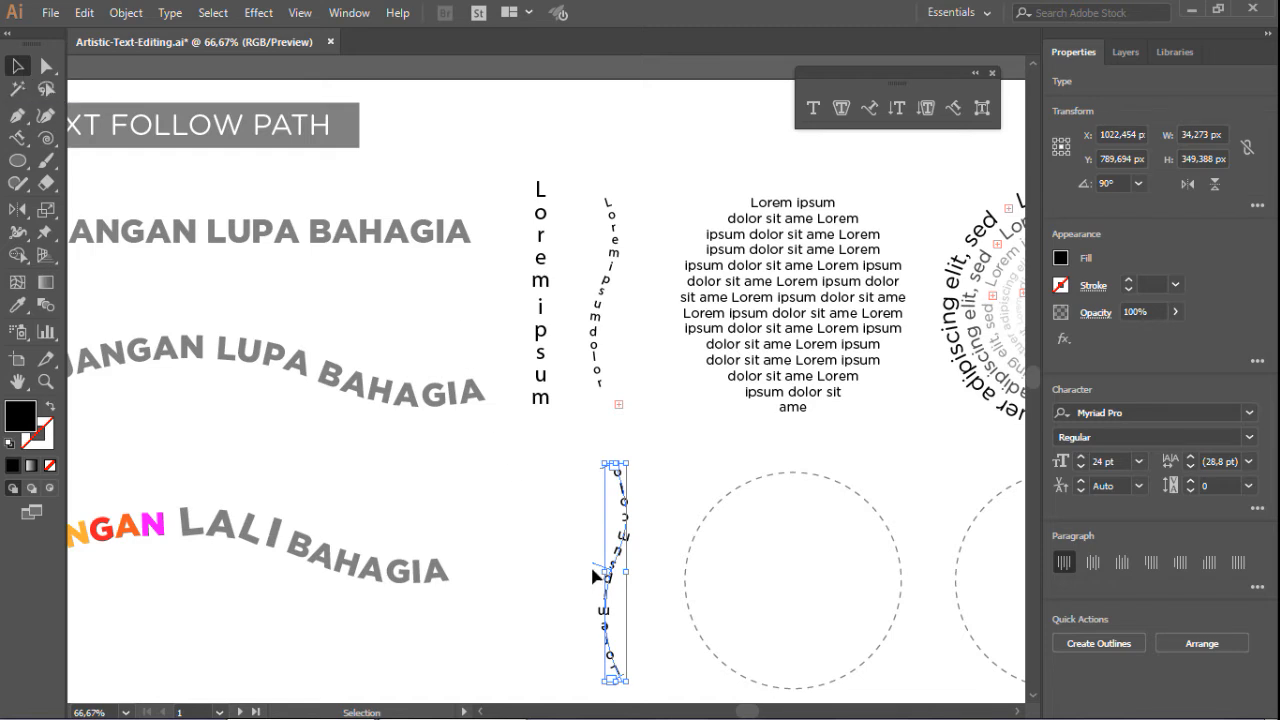
Flip the new wavy vertical text across its path with the centre bracket so it reads from the upper end, and deselect it.
key("ctrl+equal")
key("ctrl+equal")
key("ctrl+equal")
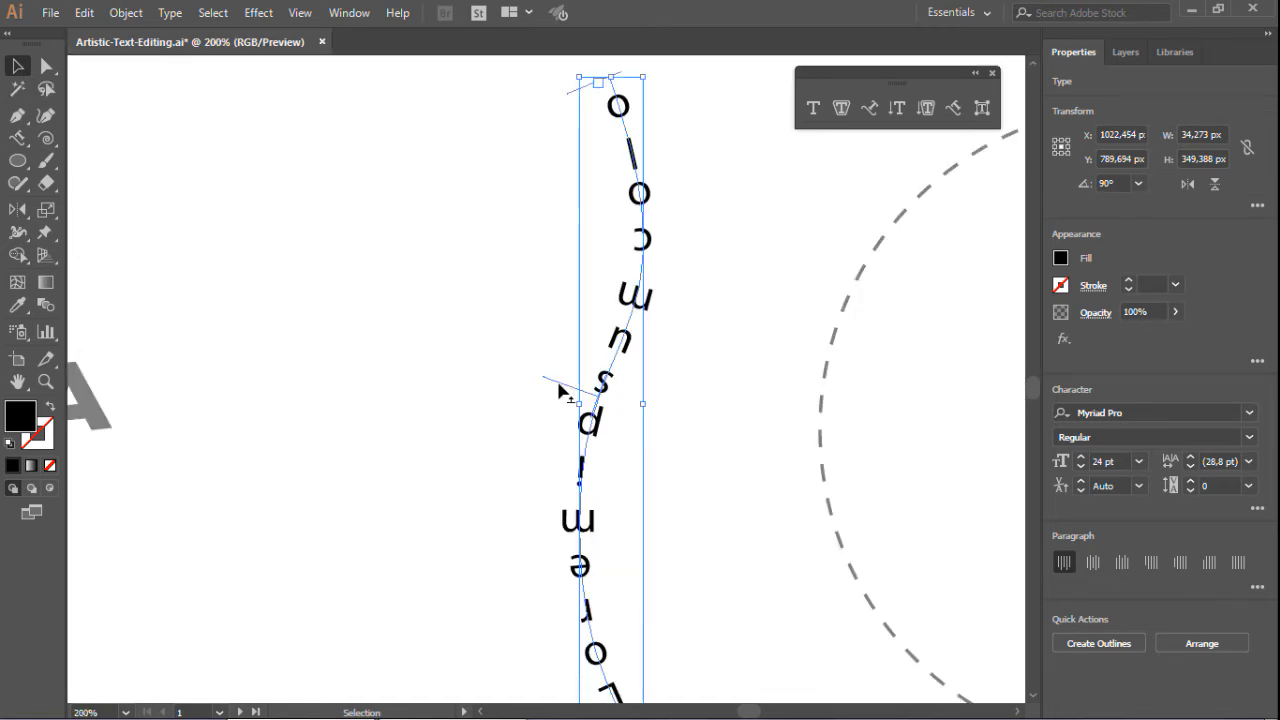
left_click_drag(558, 385, 630, 425)
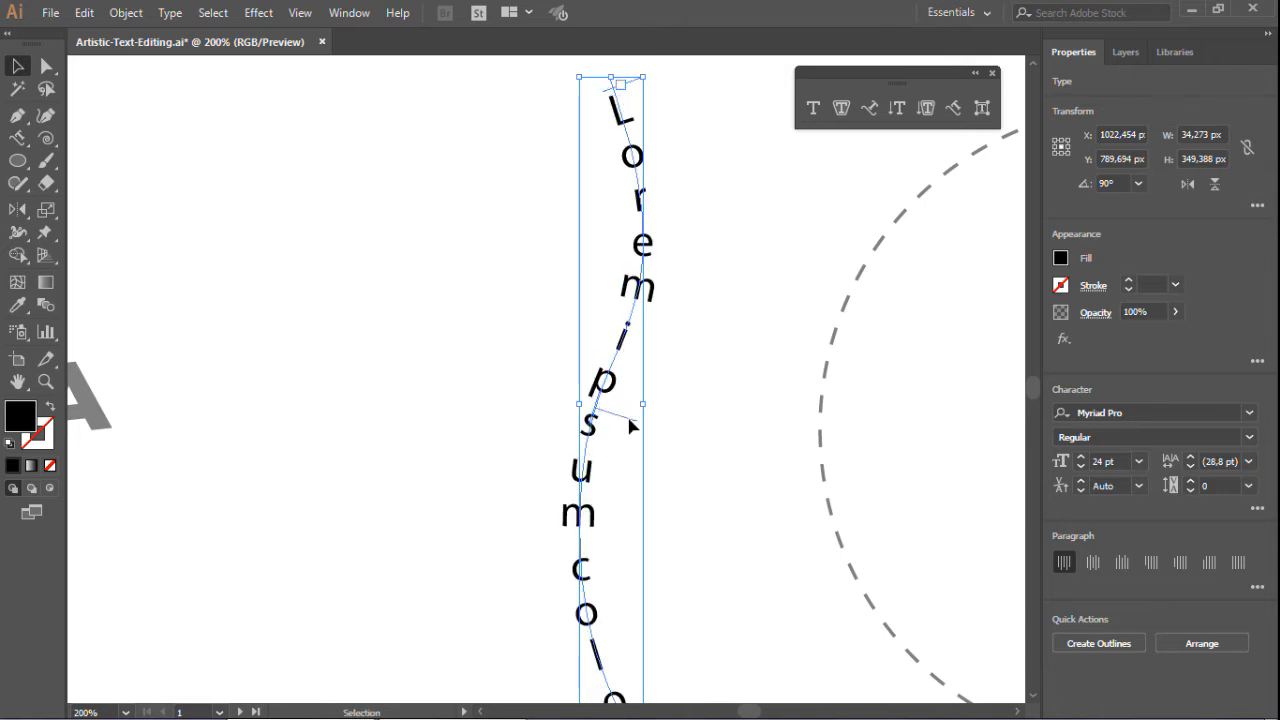
key("ctrl+minus")
key("ctrl+minus")
left_click(17, 66)
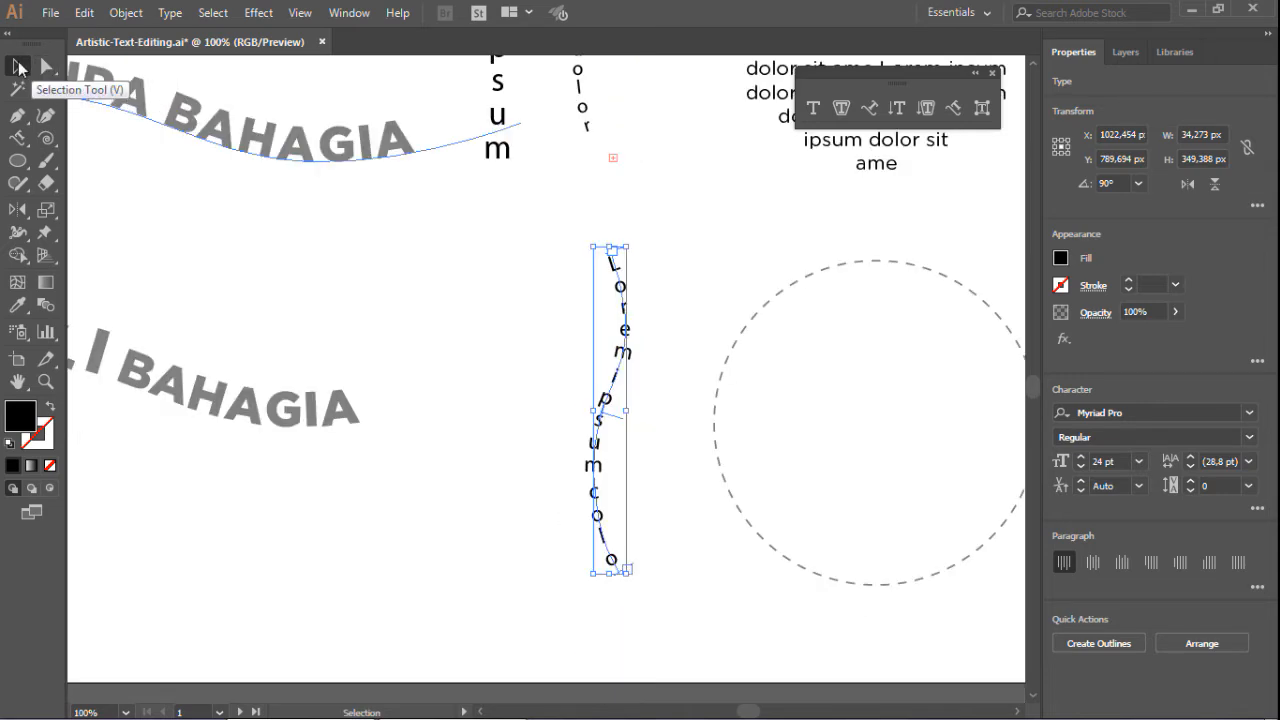
left_click(330, 288)
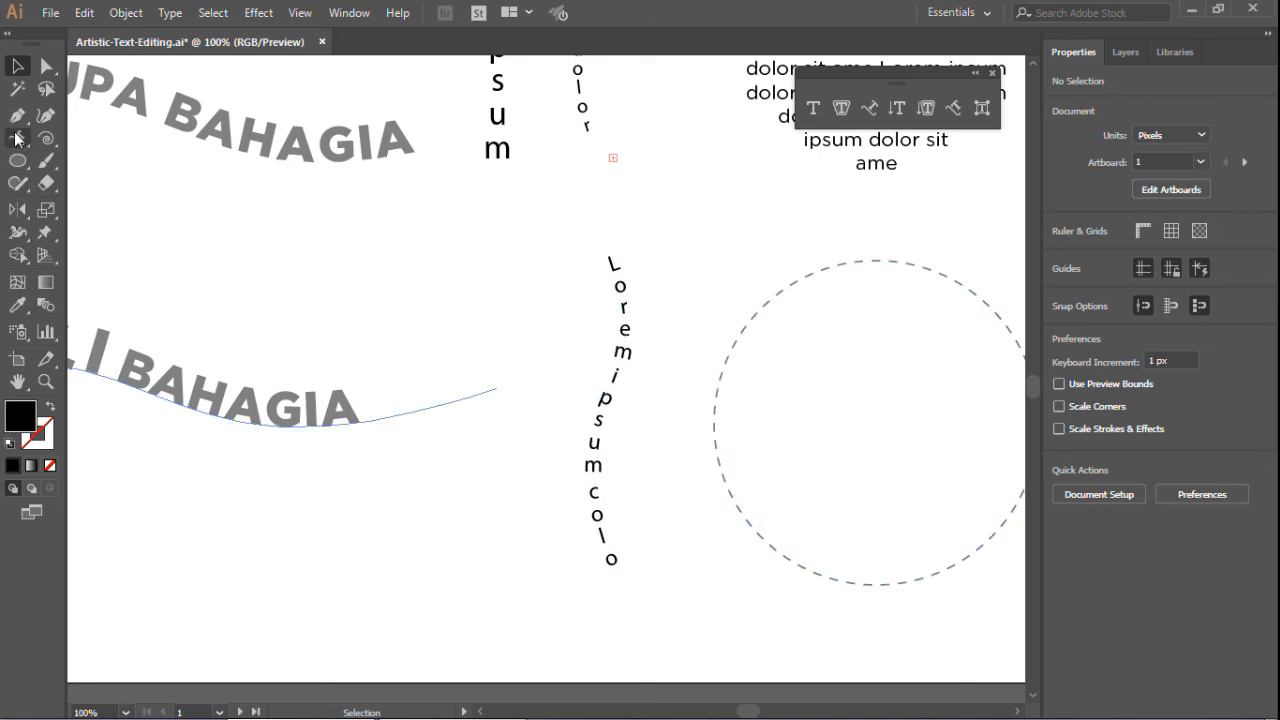
Try tighter and looser tracking on the lower wavy vertical text, ending at 0.
left_click(623, 287)
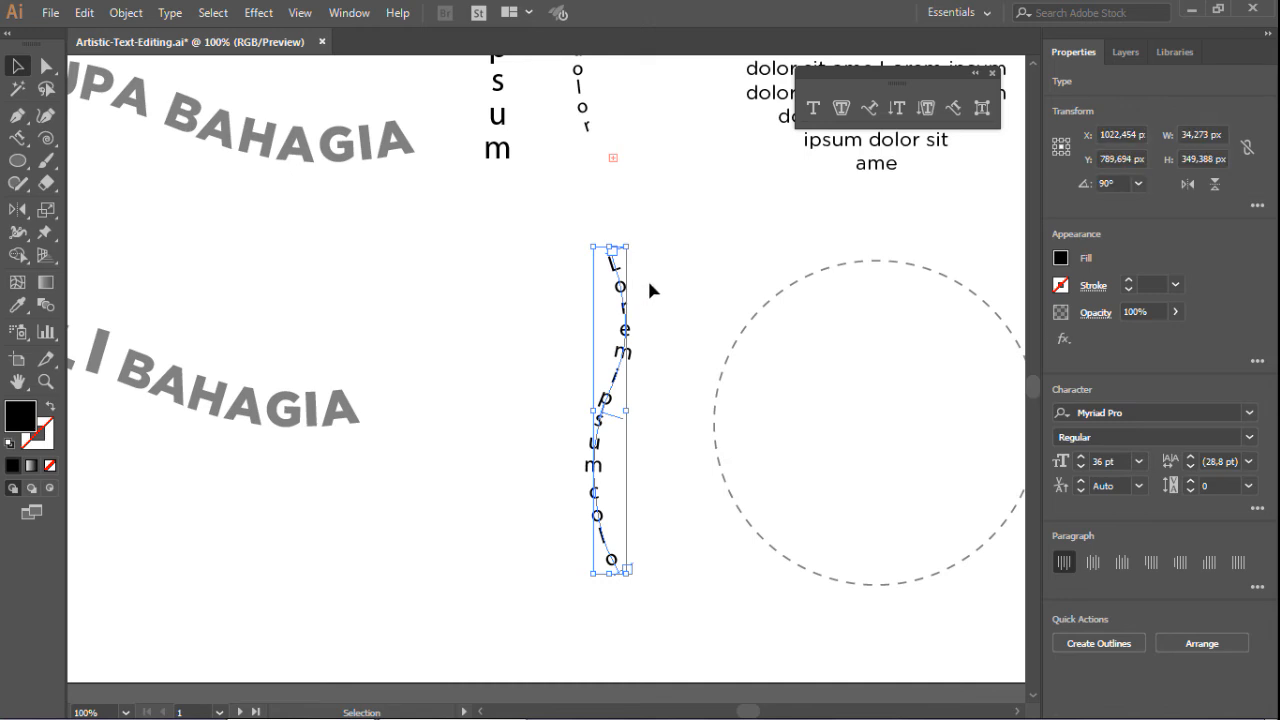
key("alt+Left")
key("alt+Left")
key("alt+Left")
key("alt+Left")
key("alt+Left")
key("alt+Left")
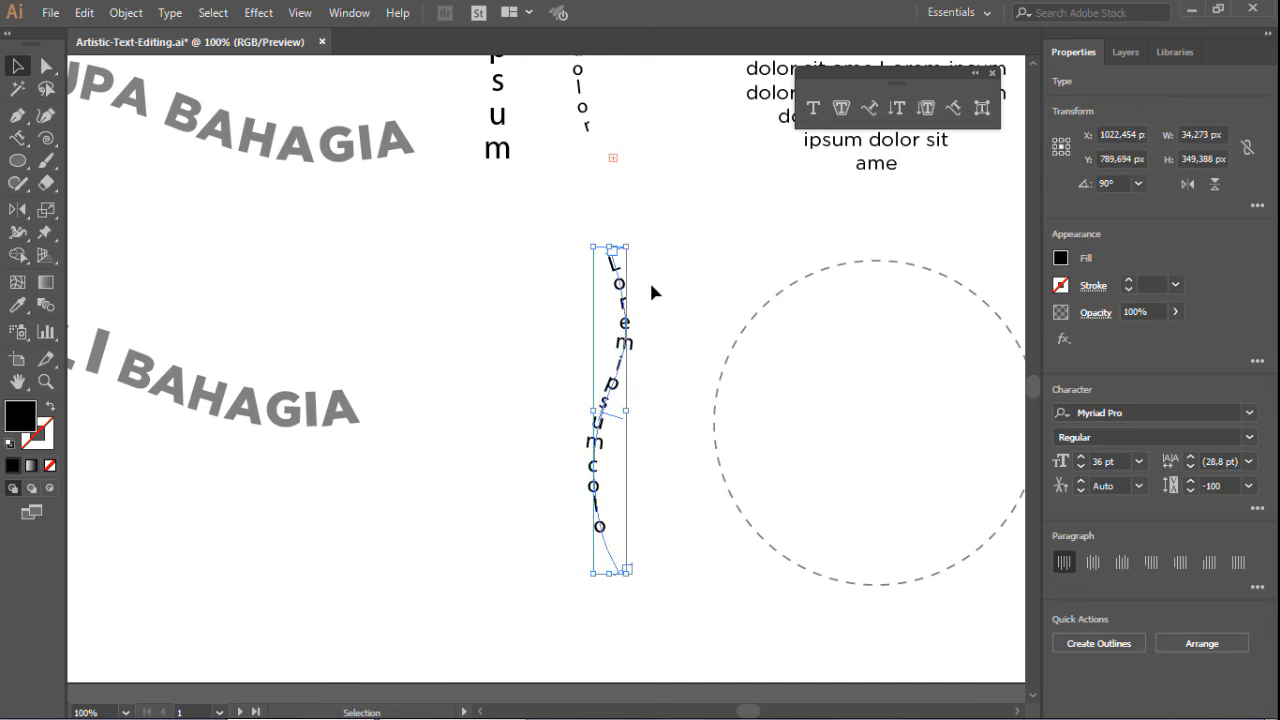
key("alt+Left")
key("alt+Left")
key("alt+Right")
key("alt+Right")
key("alt+Right")
key("alt+Right")
key("alt+Right")
key("alt+Right")
key("alt+Right")
key("alt+Right")
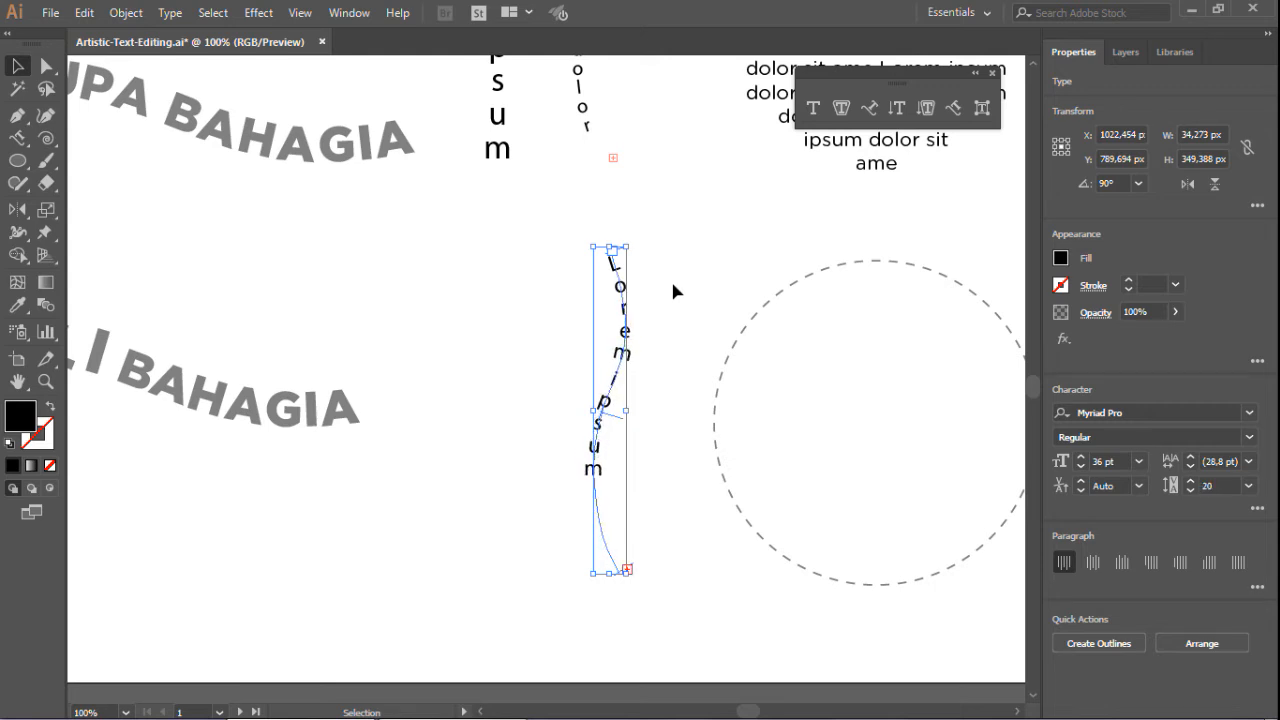
key("alt+Left")
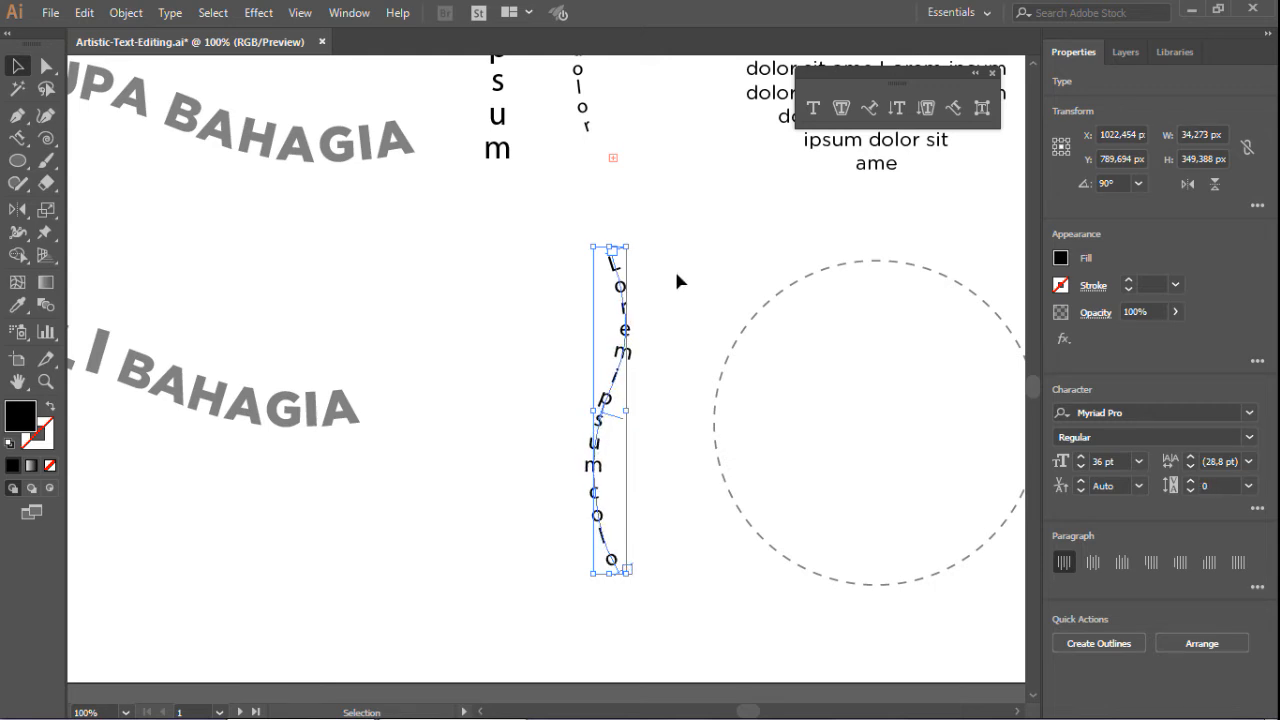
left_click(677, 275)
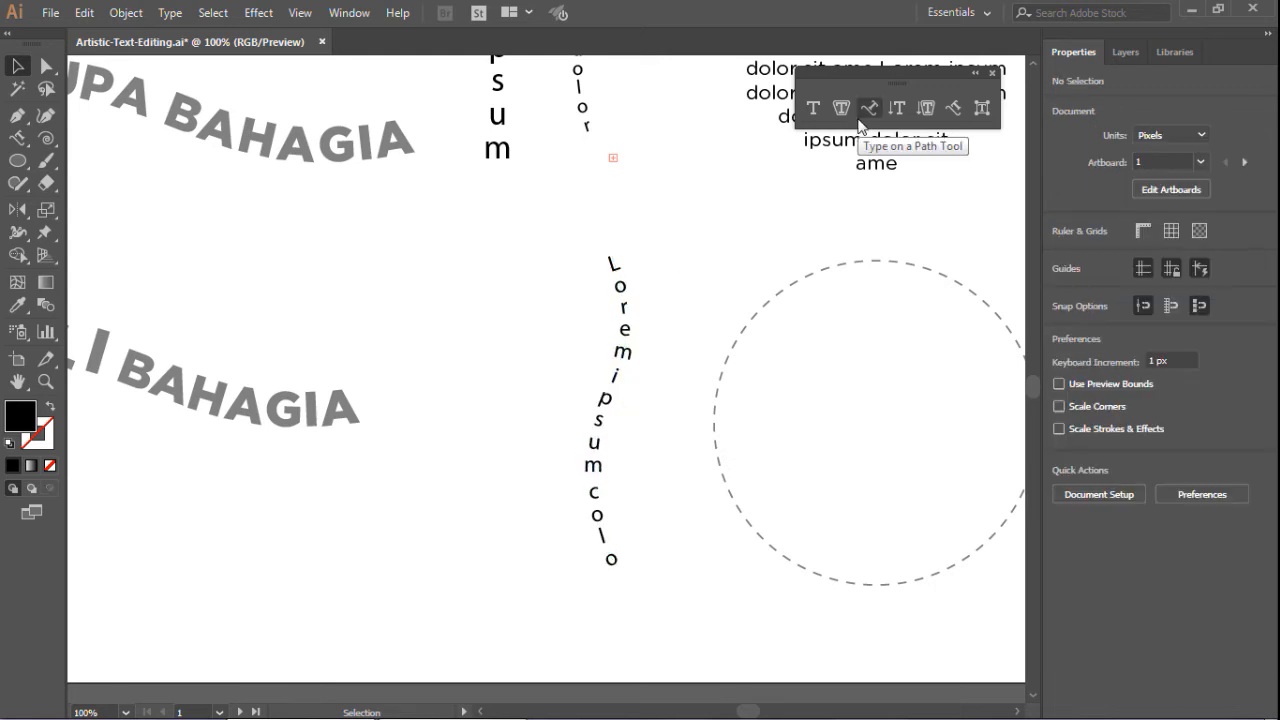
Pick the individual letters o, e and m of the lower wavy vertical text with the Touch Type tool.
left_click(981, 108)
left_click(620, 287)
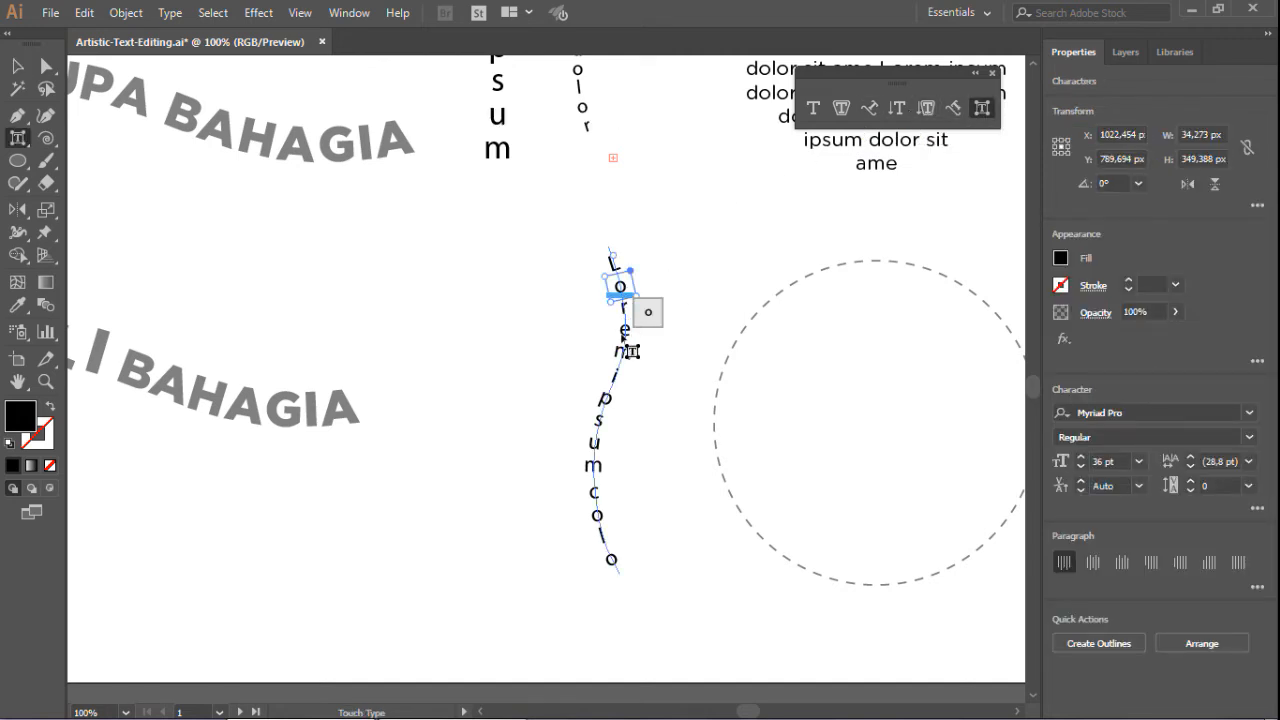
left_click(622, 337)
left_click(624, 357)
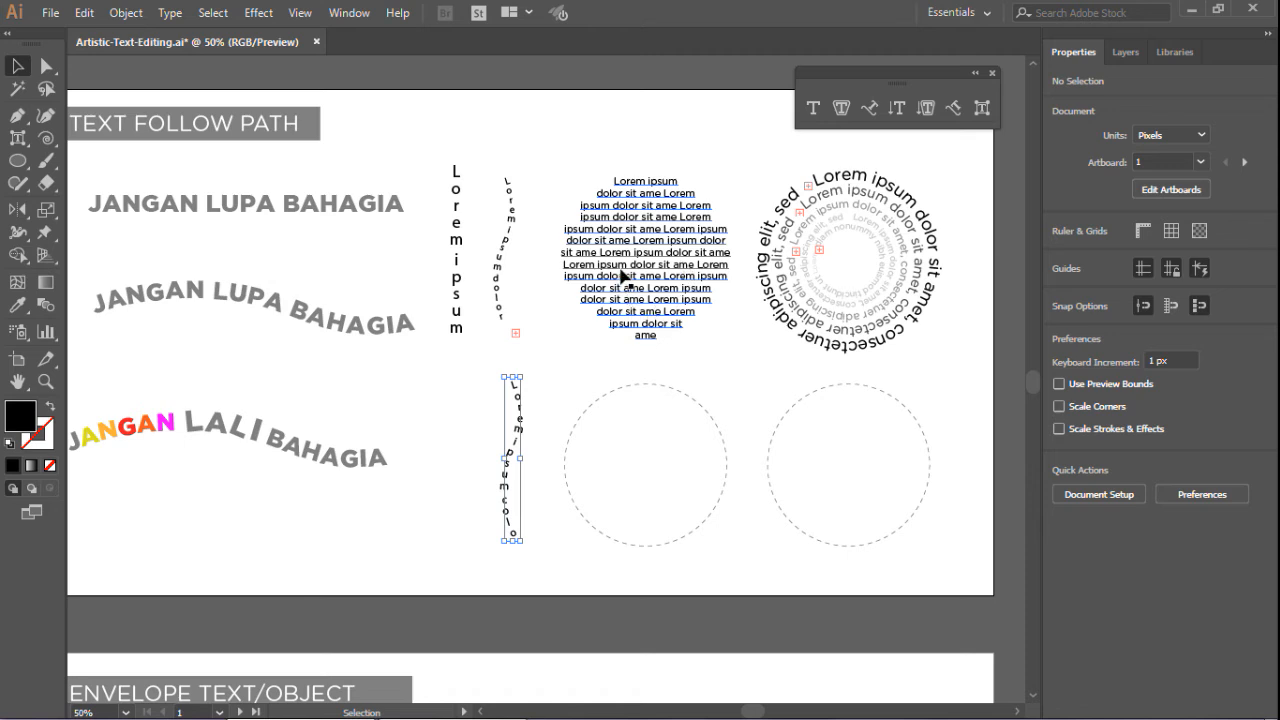
Fill the first dashed circle with placeholder area text and set its font size to 21 pt.
left_click(840, 108)
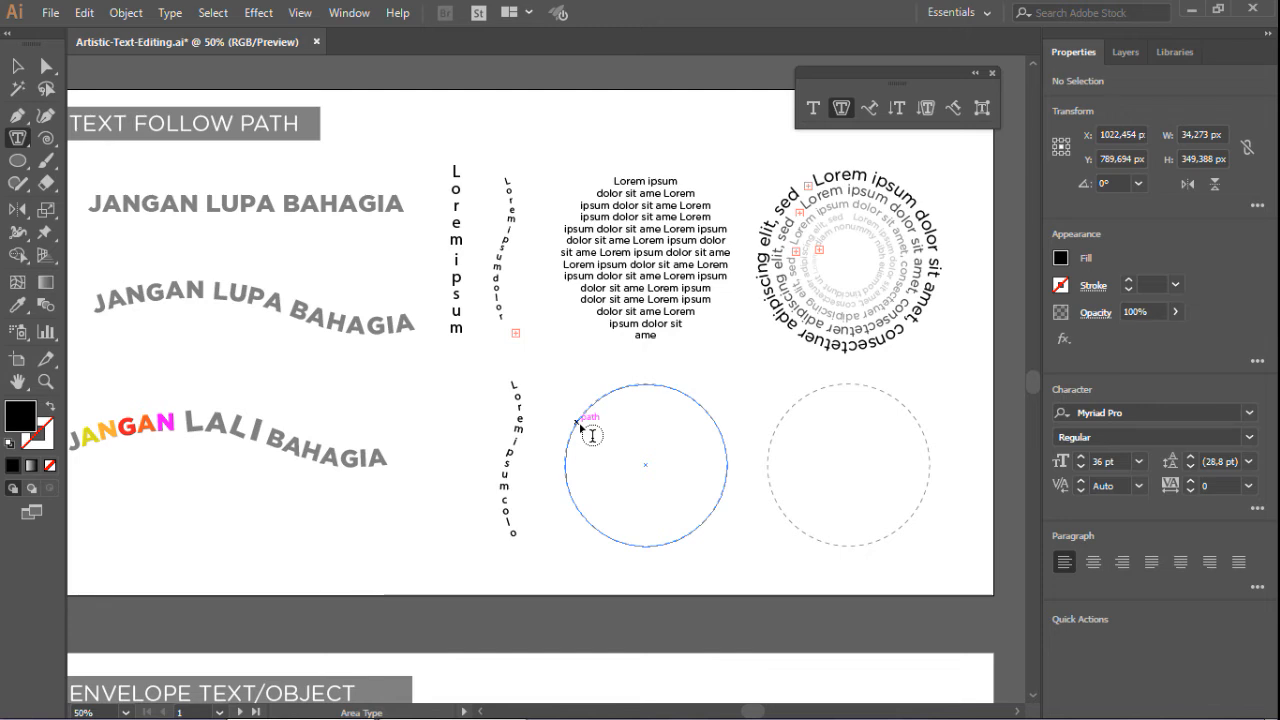
left_click(592, 436)
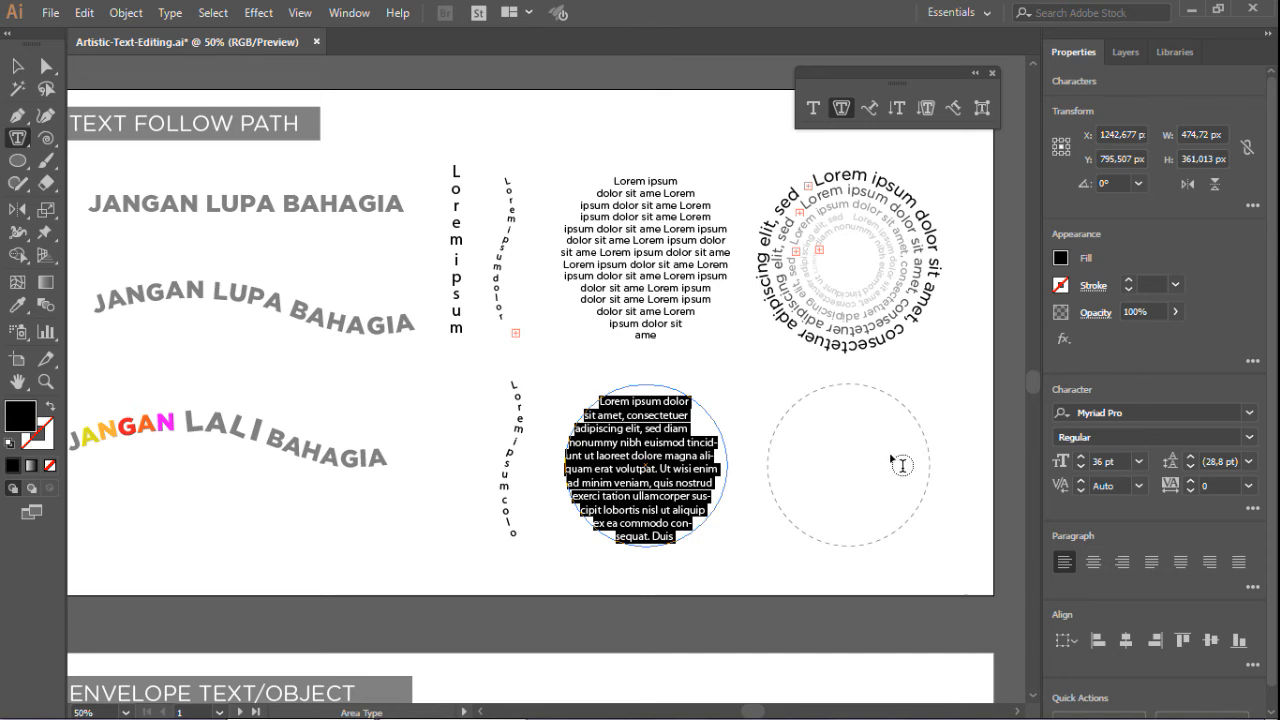
left_click(1139, 462)
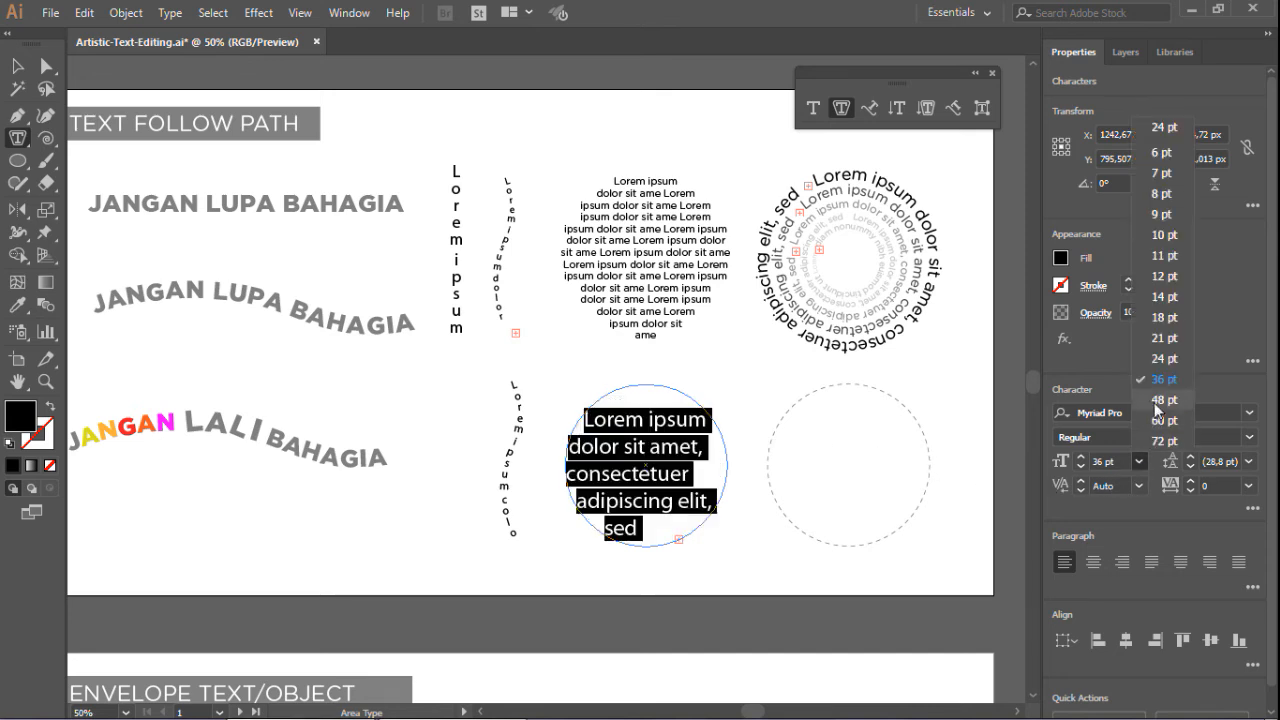
left_click(1163, 338)
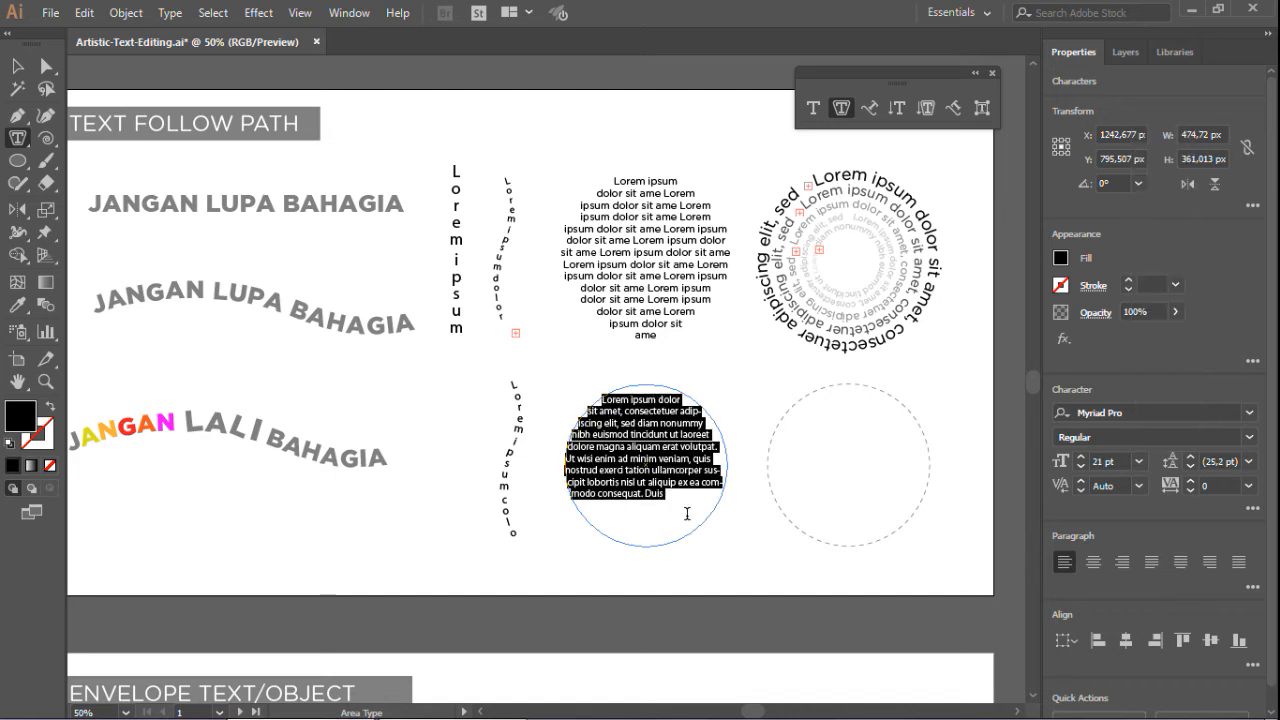
Paste more placeholder text after the last word in the circle to fill its remaining space.
left_click(677, 508)
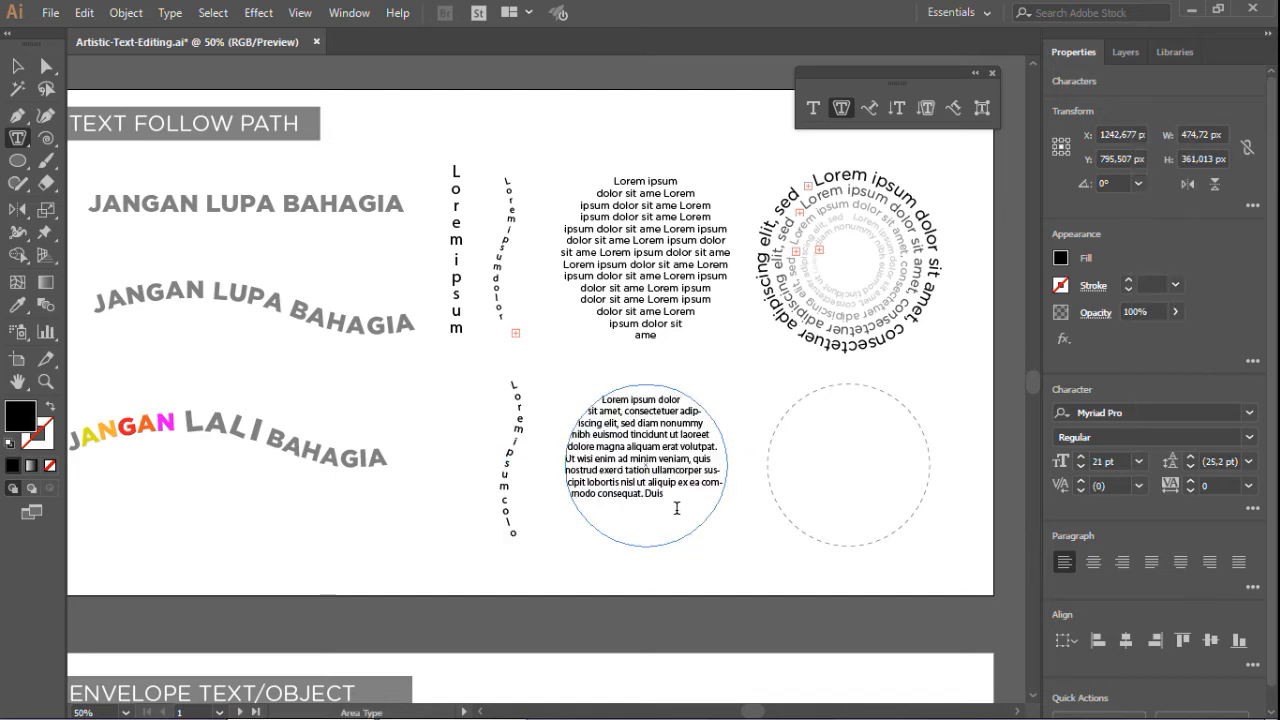
key("ctrl+v")
left_click(10, 67)
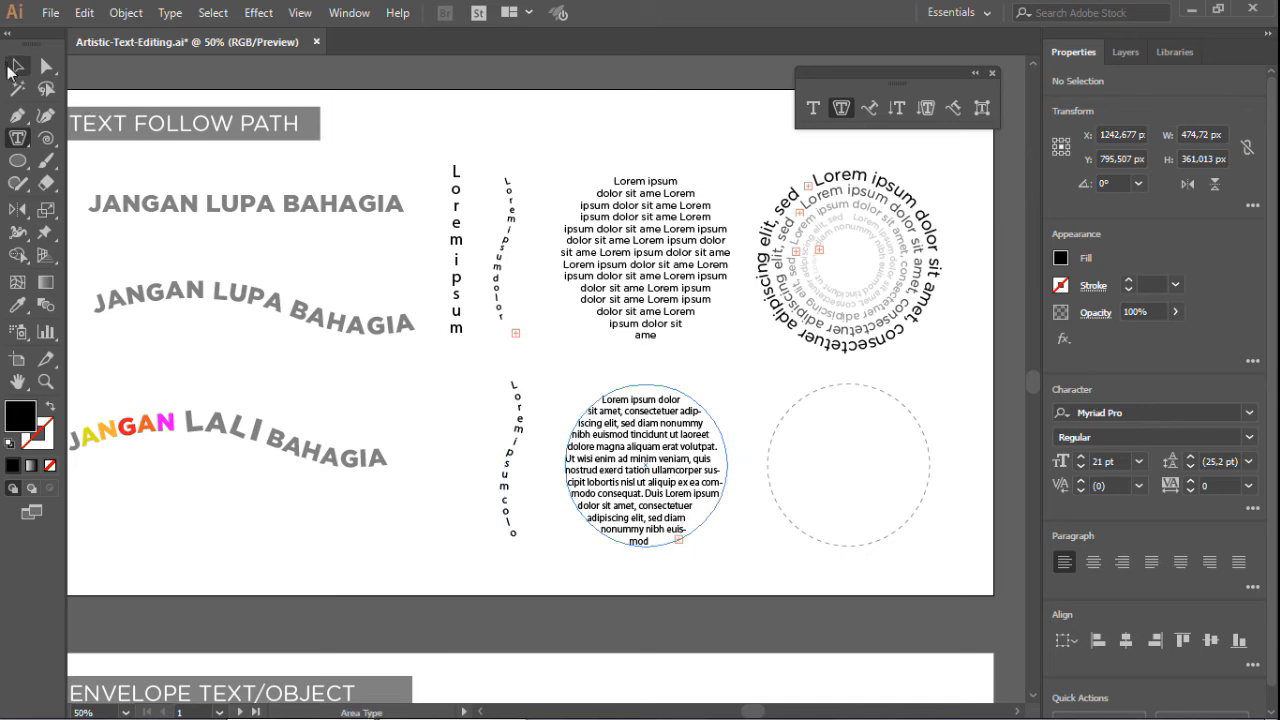
Justify the circular area text with its last line centred and turn off hyphenation.
left_click(656, 420)
scroll(691, 512, "up", 2)
scroll(697, 512, "up", 1)
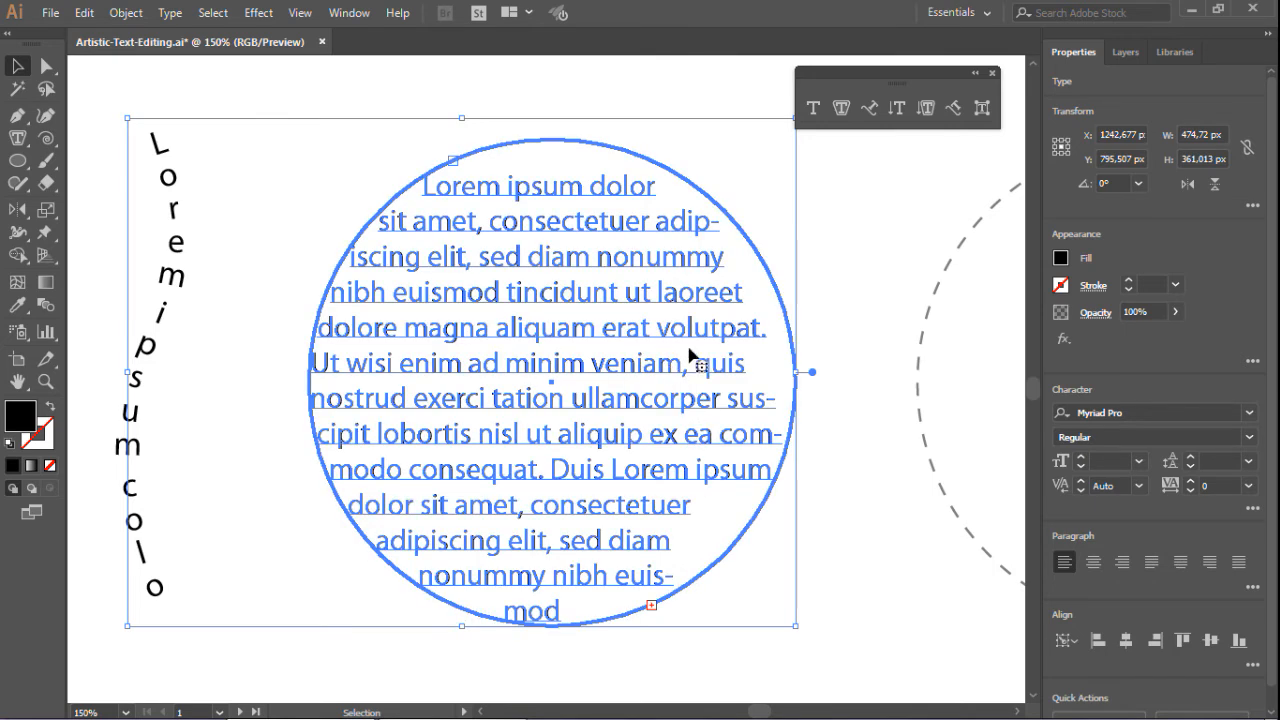
left_click(1181, 565)
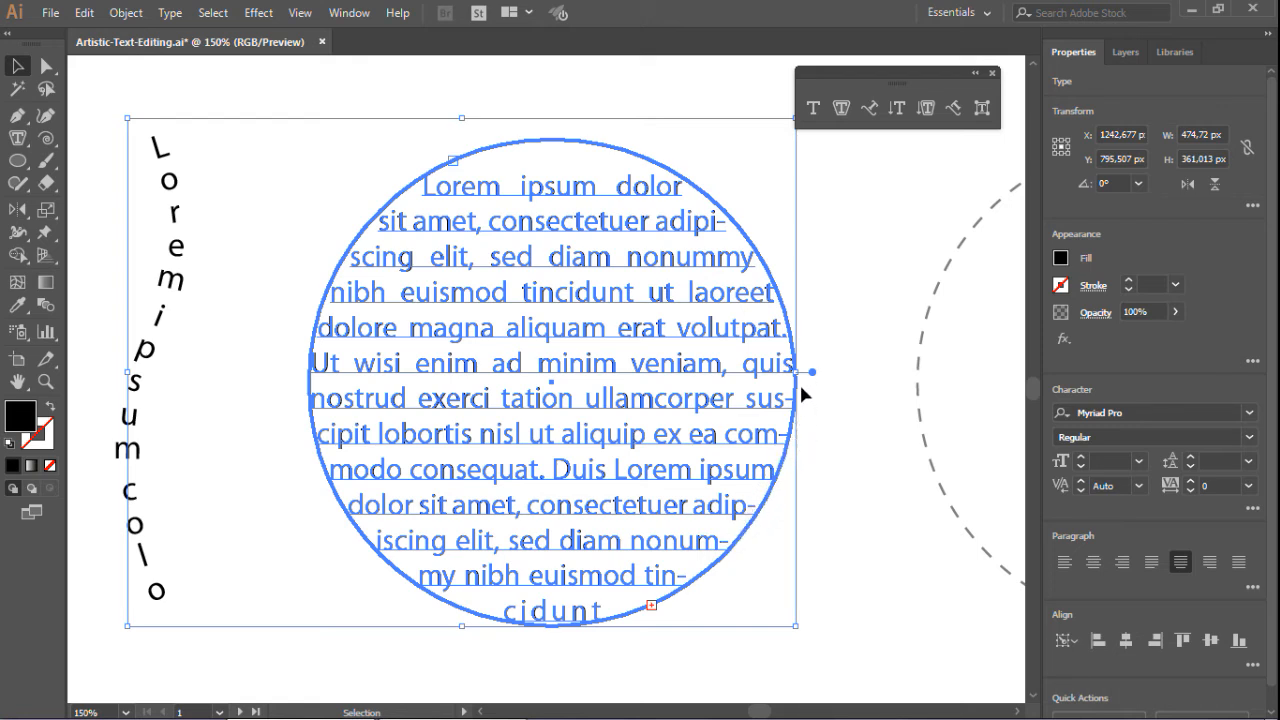
left_click(1252, 587)
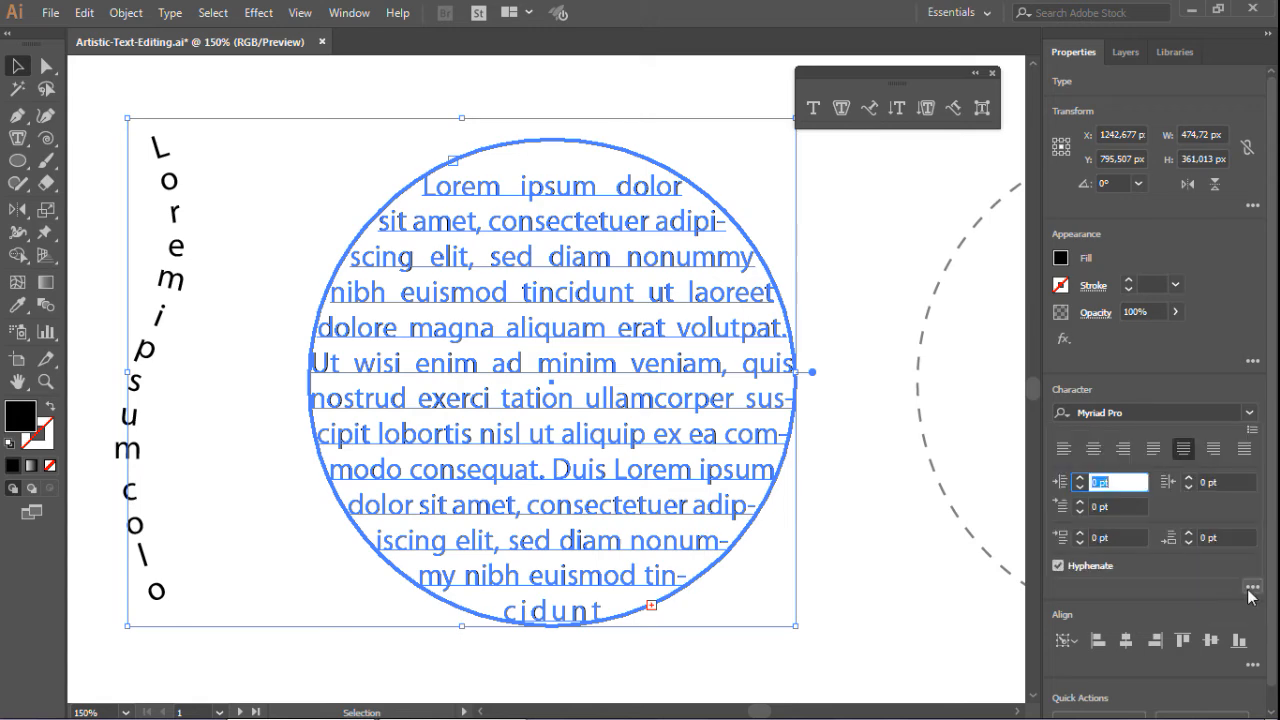
left_click(1058, 566)
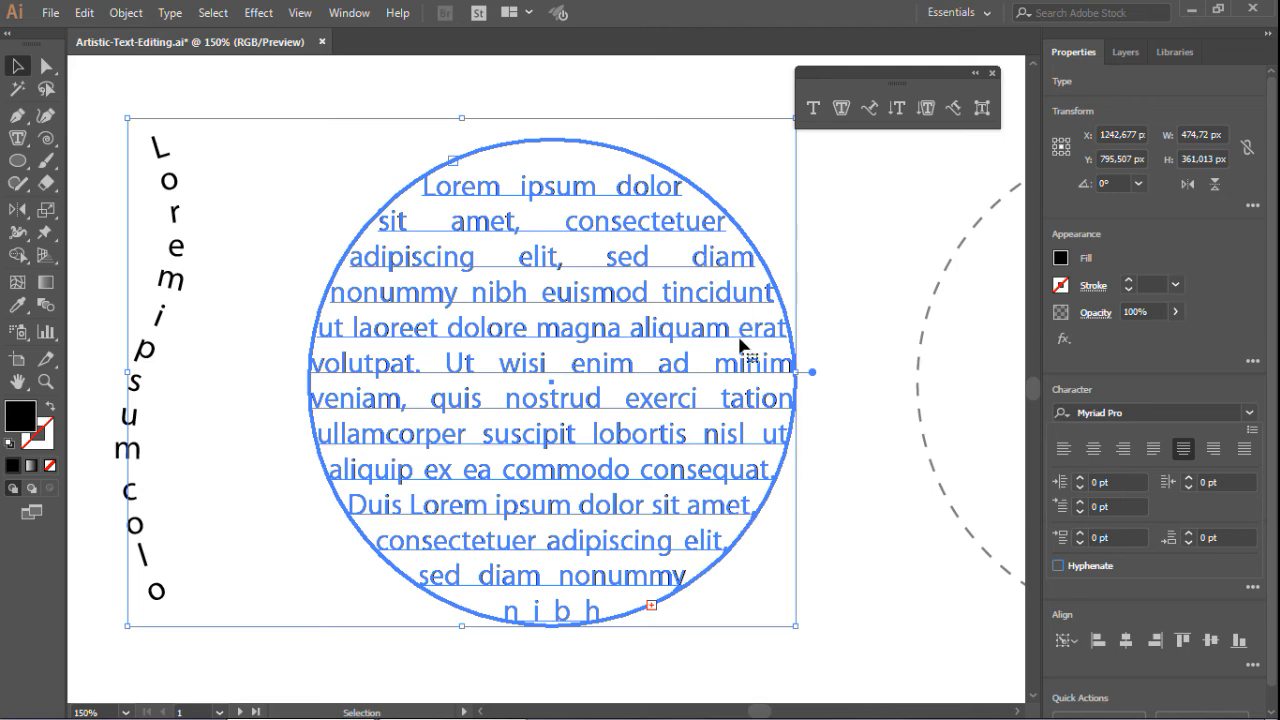
left_click(19, 66)
left_click(149, 116)
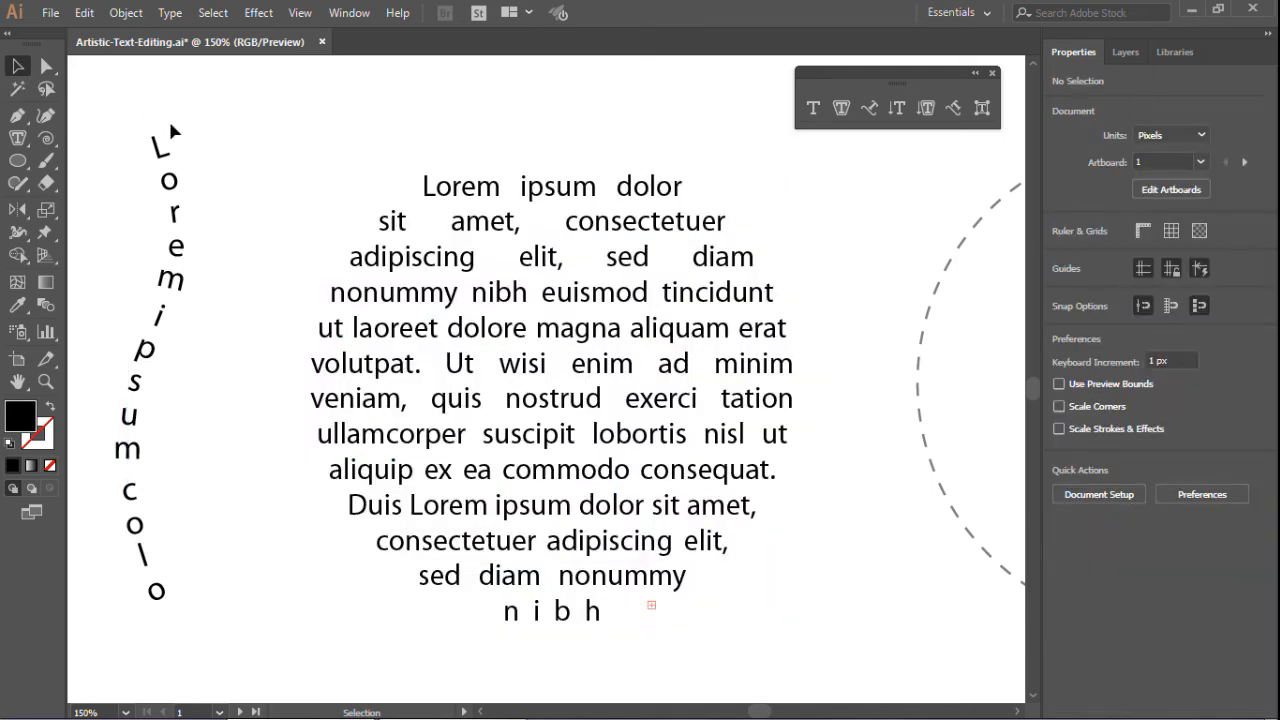
Place placeholder text along the outline of the remaining dashed circle and set its font size to 48 pt.
scroll(195, 240, "down", 4, "alt")
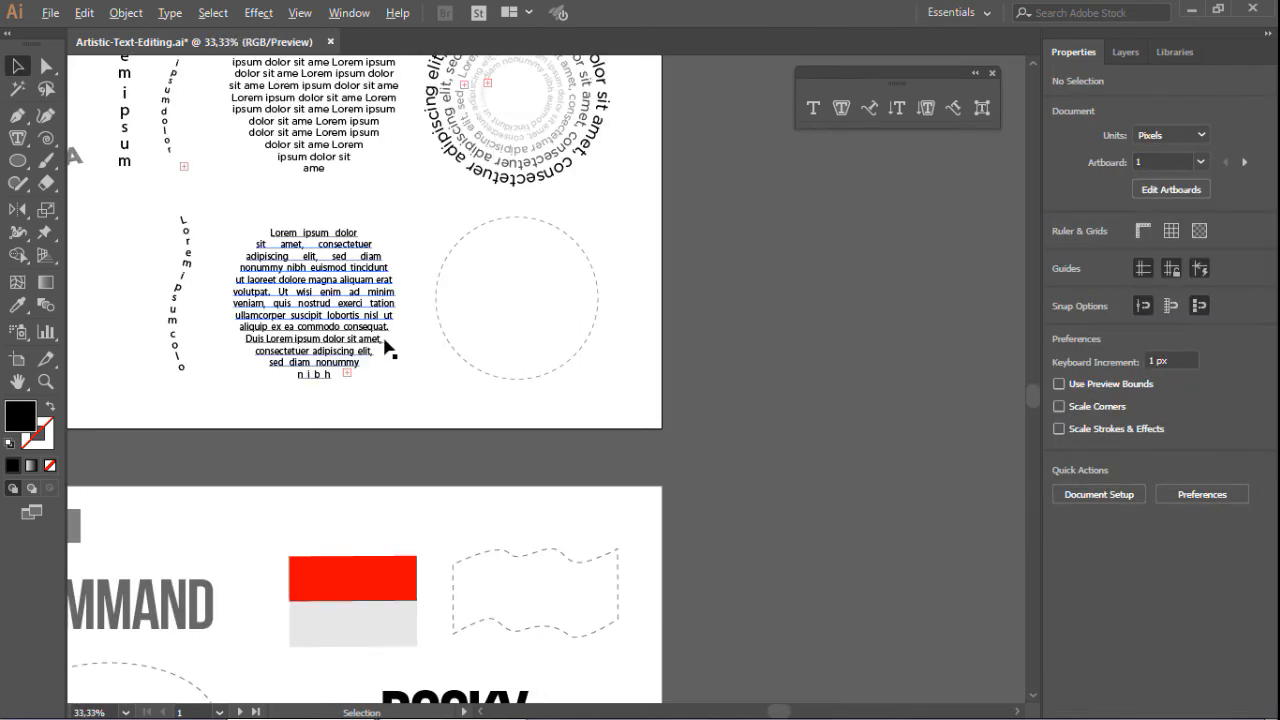
scroll(395, 177, "up", 2, "alt")
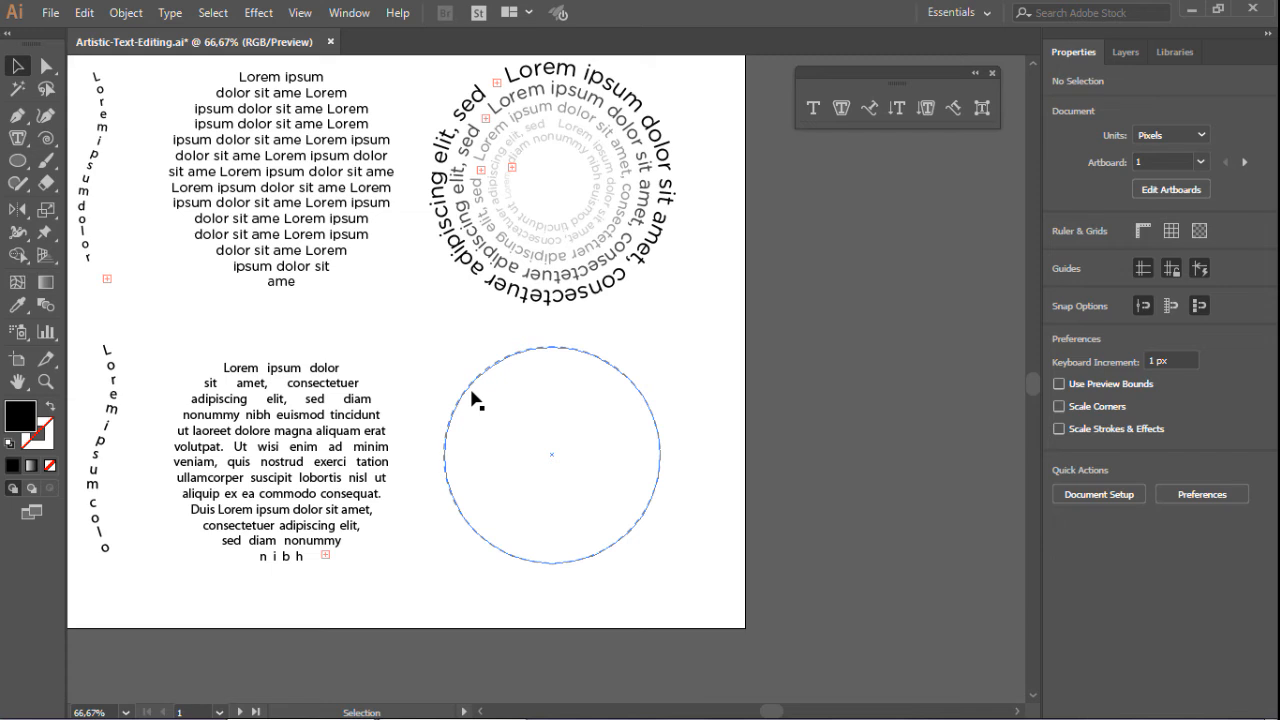
left_click(871, 110)
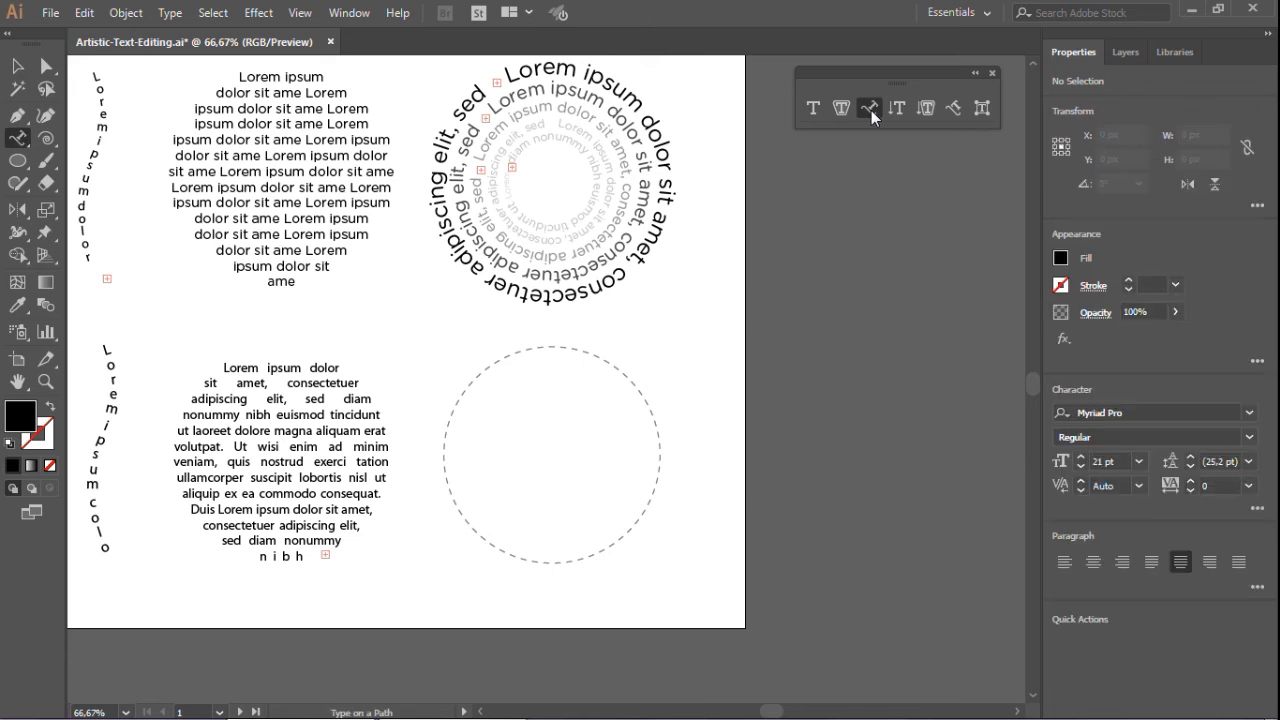
left_click(479, 377)
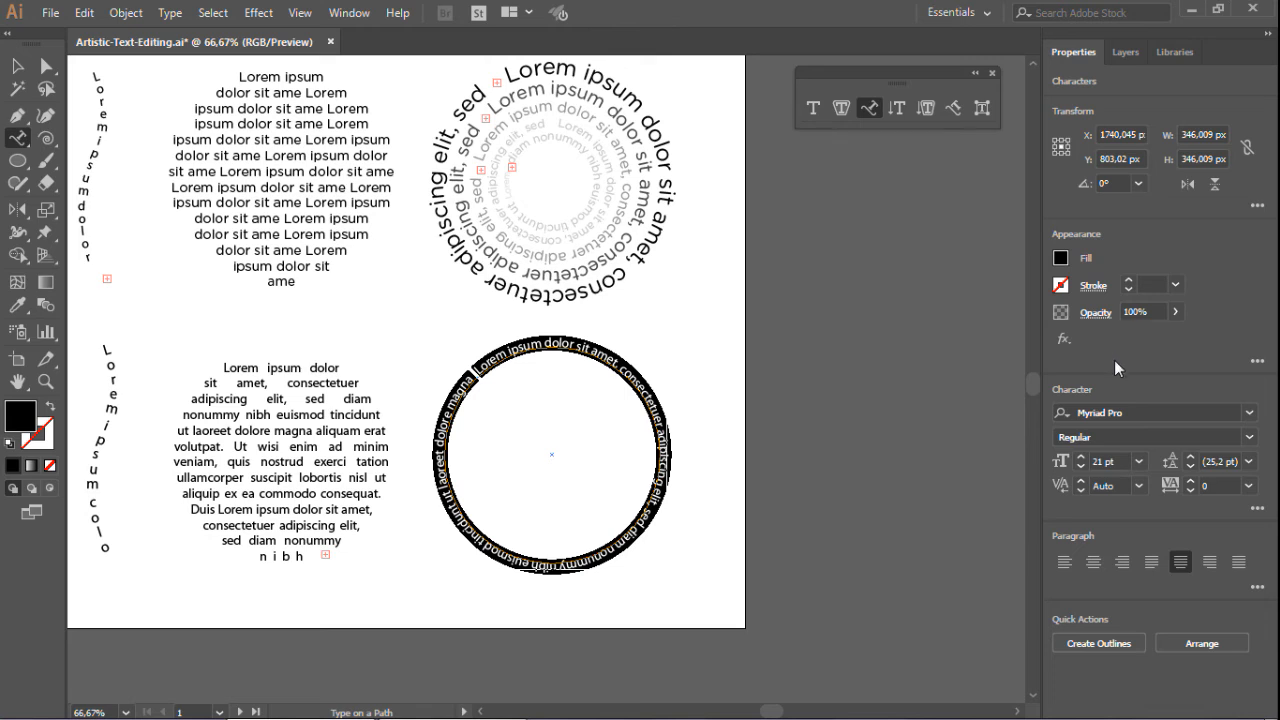
left_click(1138, 461)
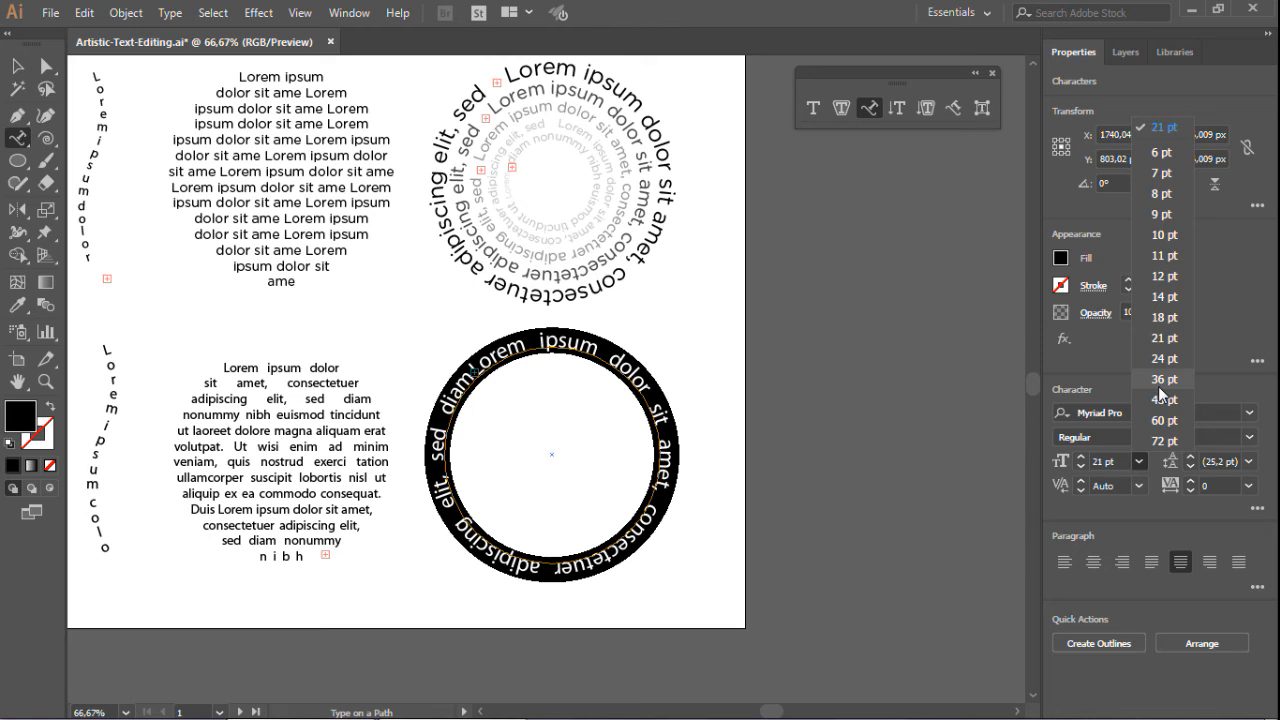
left_click(1162, 400)
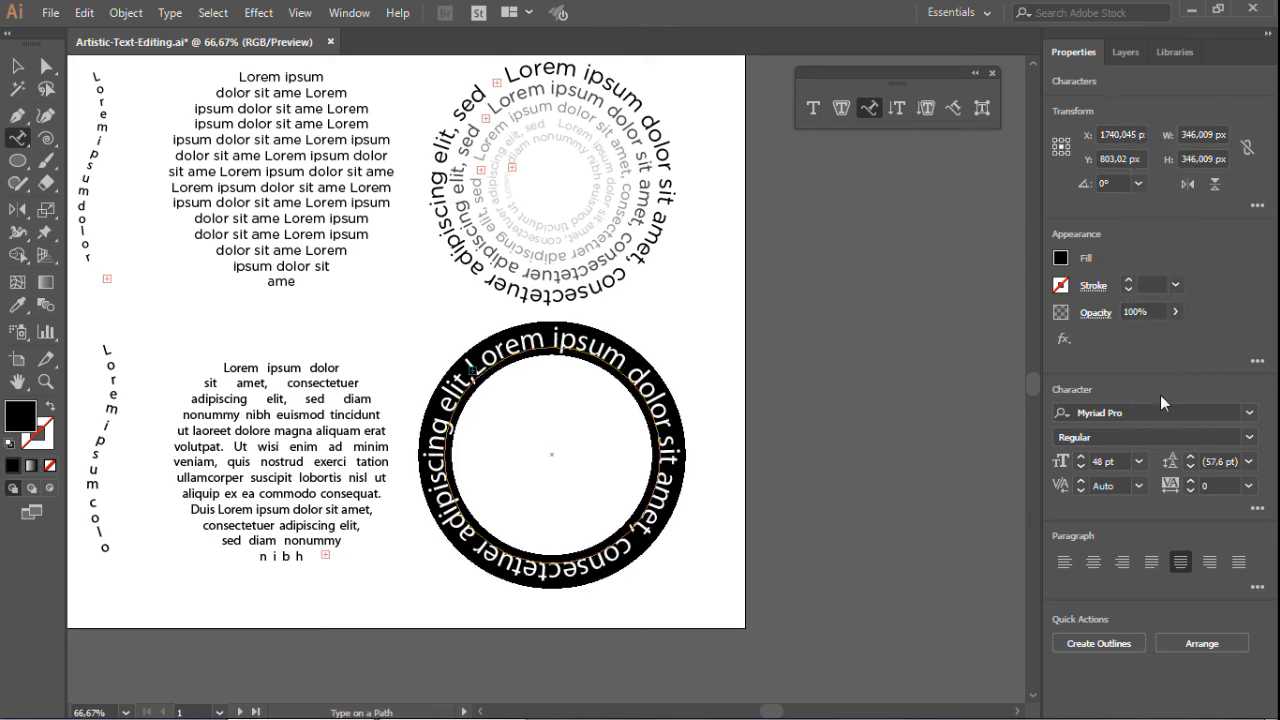
key("Escape")
left_click(808, 295)
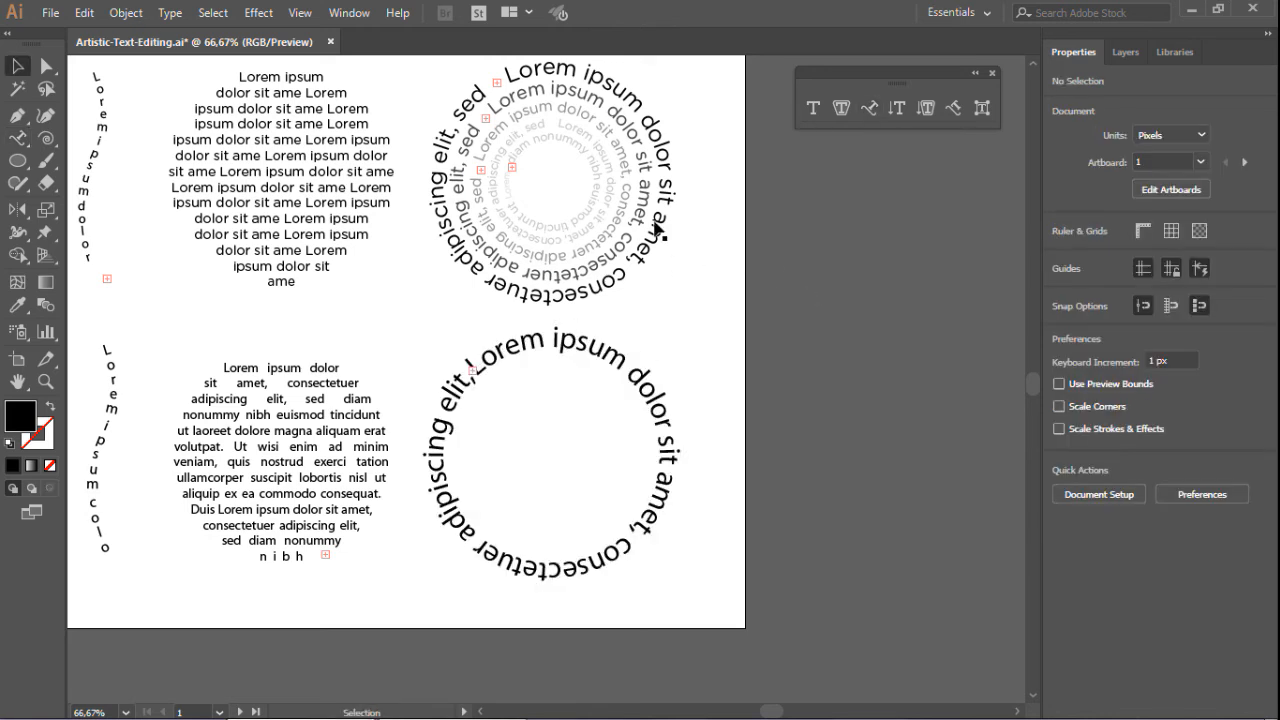
Duplicate the new circular path text and scale the copy down proportionally to about 272 px wide.
left_click(645, 387)
left_click_drag(641, 379, 622, 394)
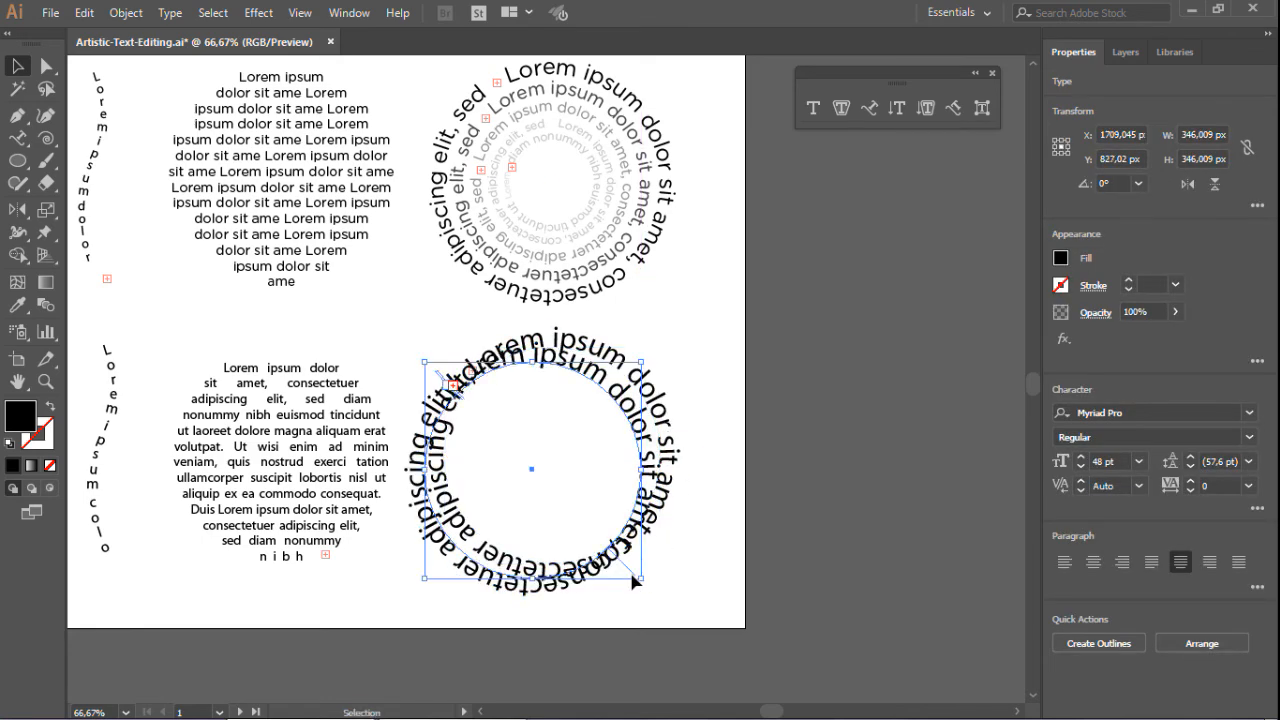
left_click_drag(633, 580, 595, 538)
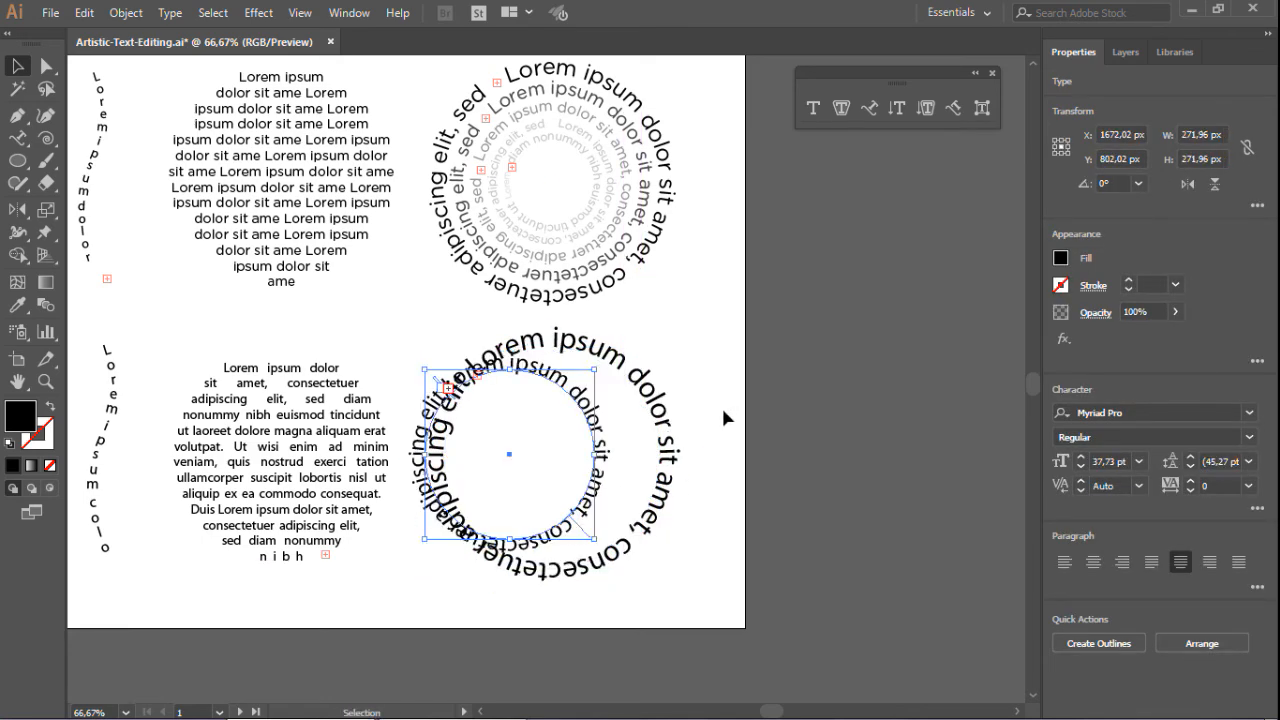
Align the large and small text rings to each other's horizontal and vertical centres.
left_click(721, 405)
left_click_drag(717, 400, 546, 482)
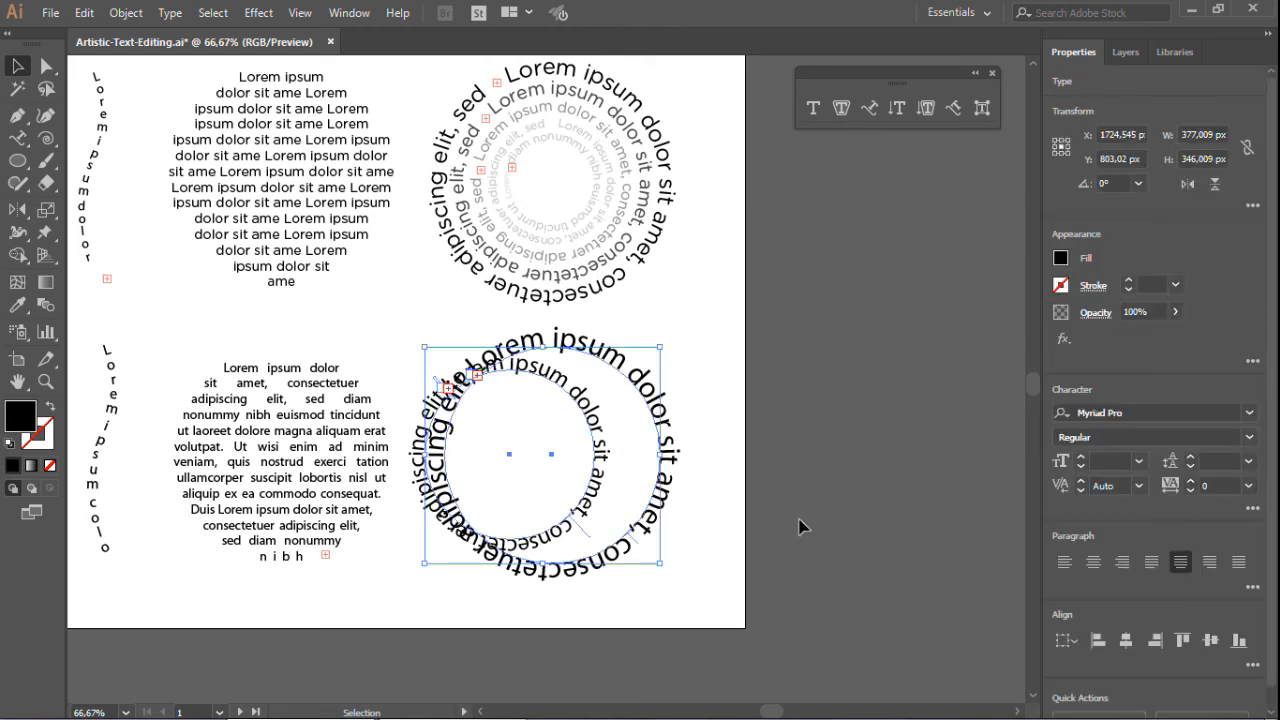
left_click(1126, 640)
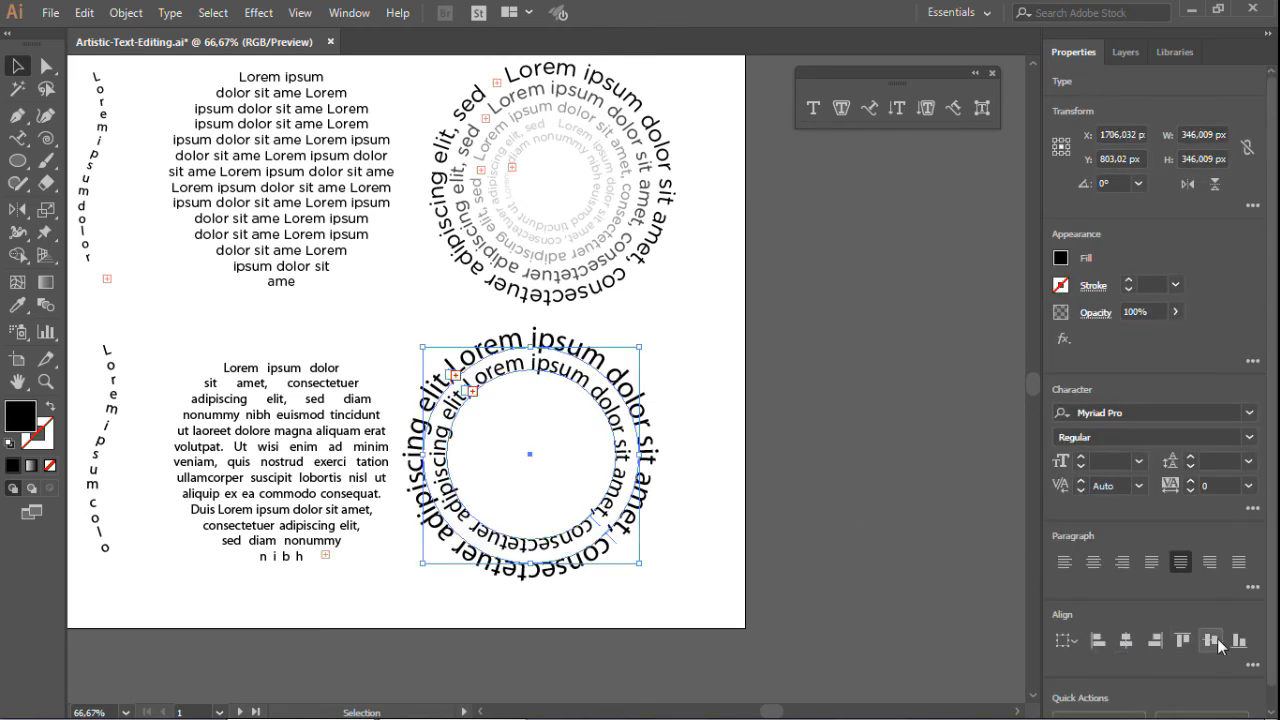
left_click(1214, 640)
left_click(905, 478)
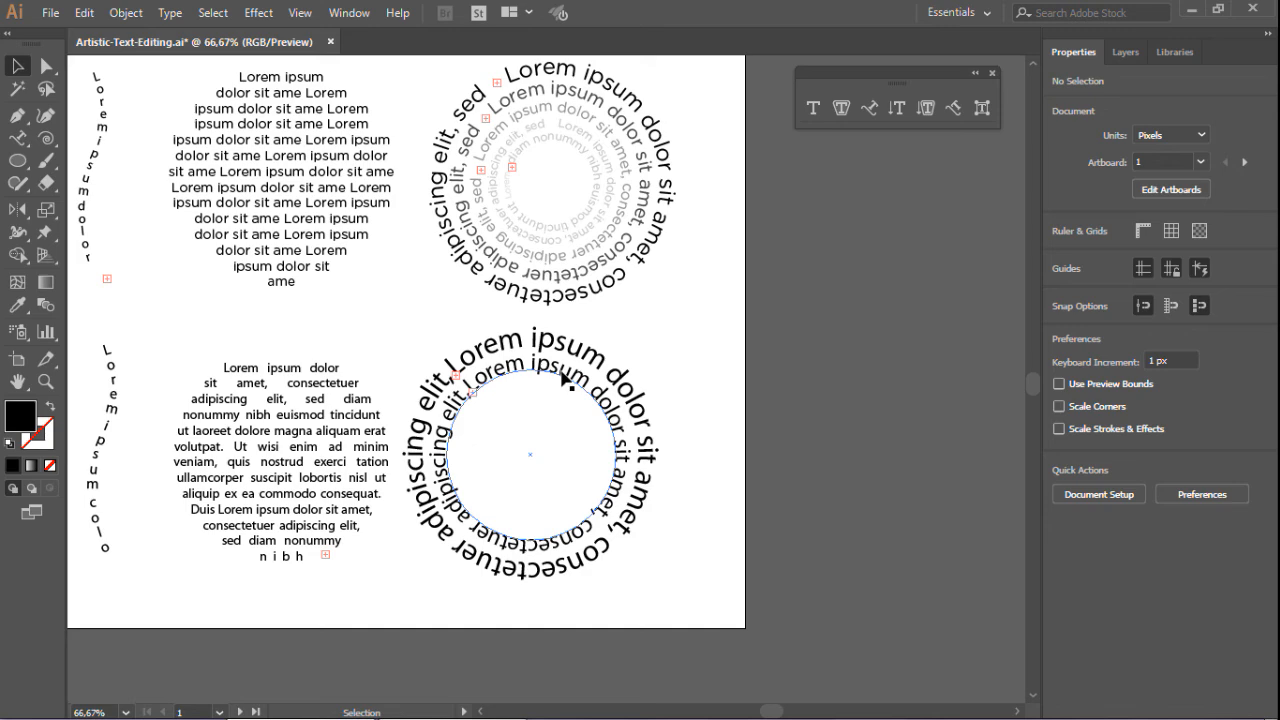
Fill the inner text ring with medium grey and move both rings together to below the upper ring sample.
left_click(565, 368)
left_click(1061, 259)
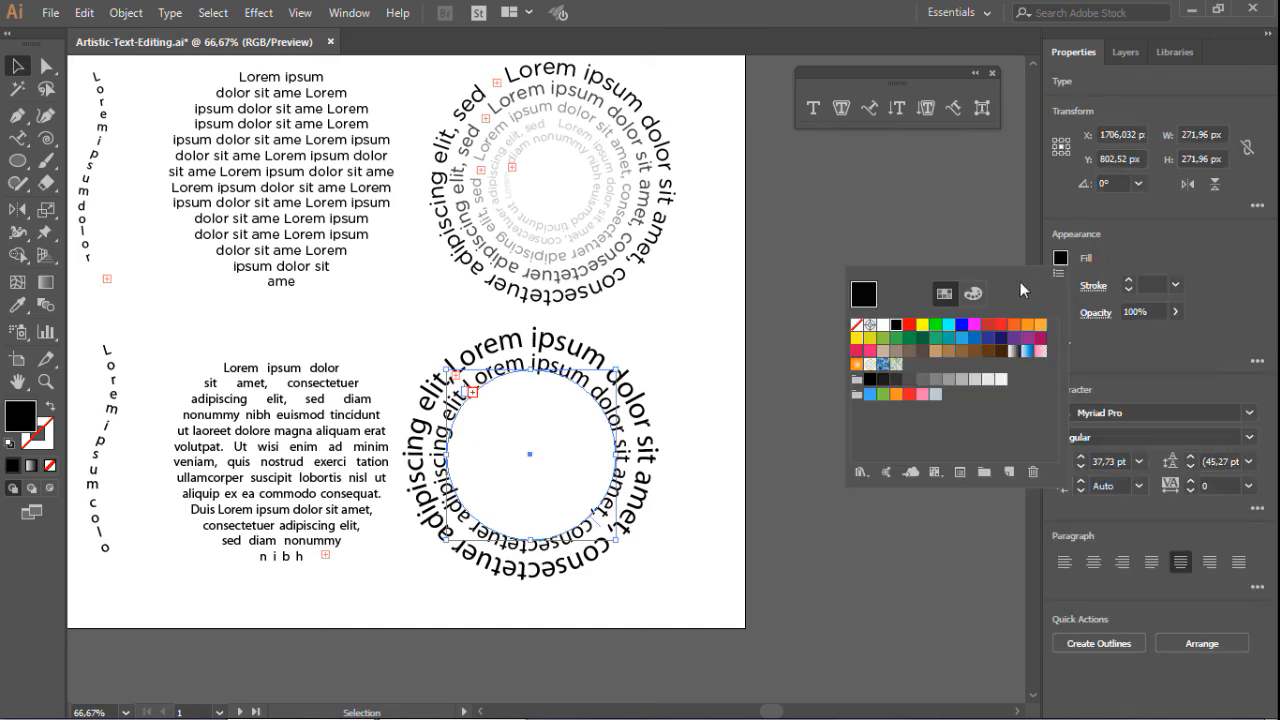
left_click(940, 381)
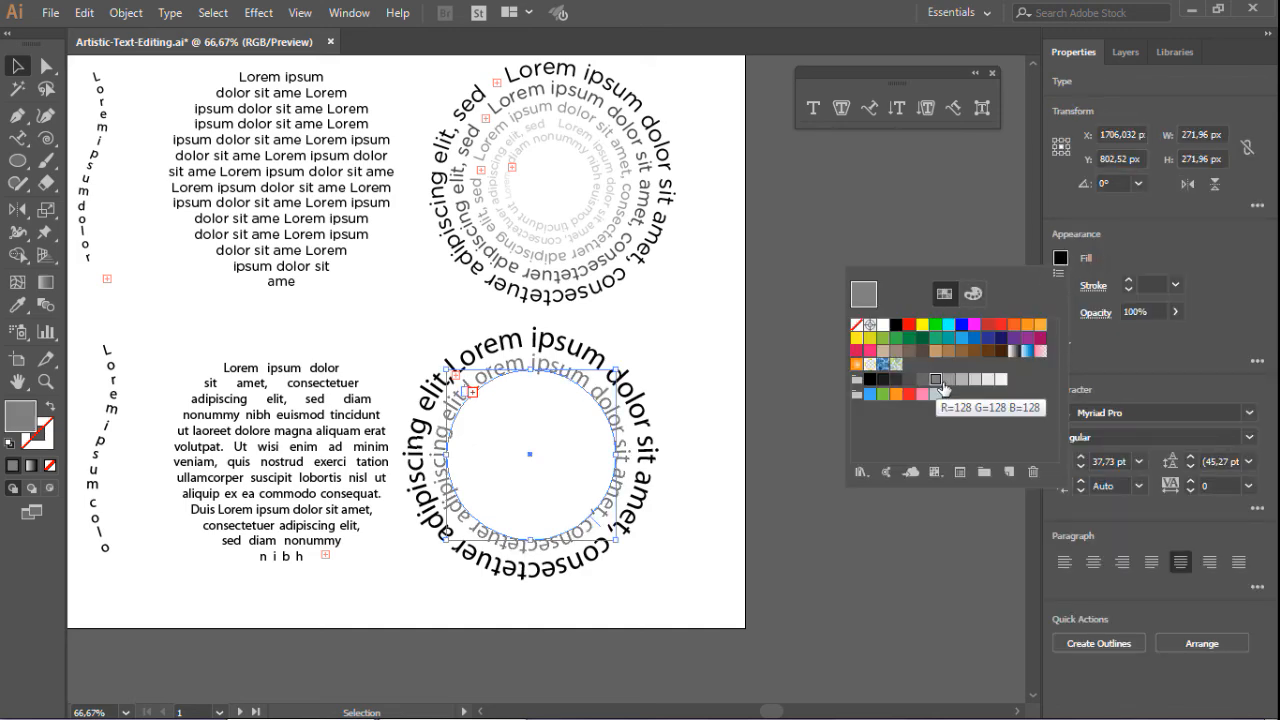
left_click_drag(531, 461, 569, 477)
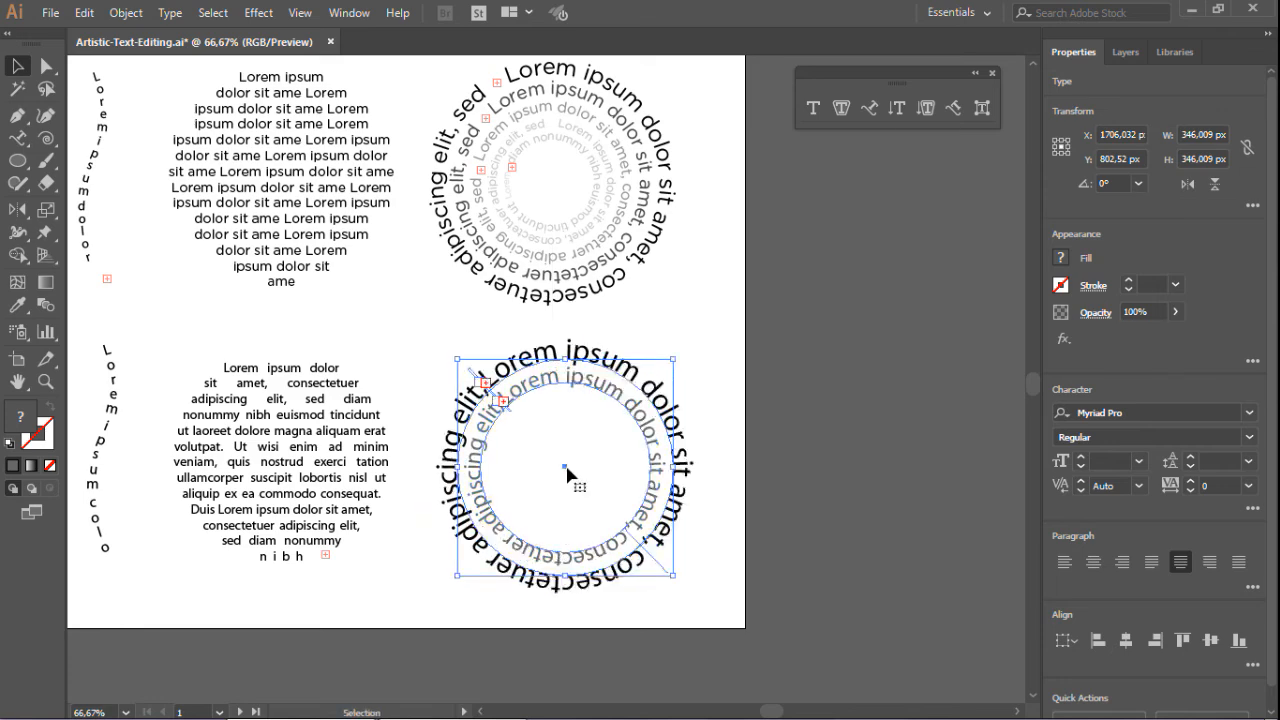
left_click(700, 342)
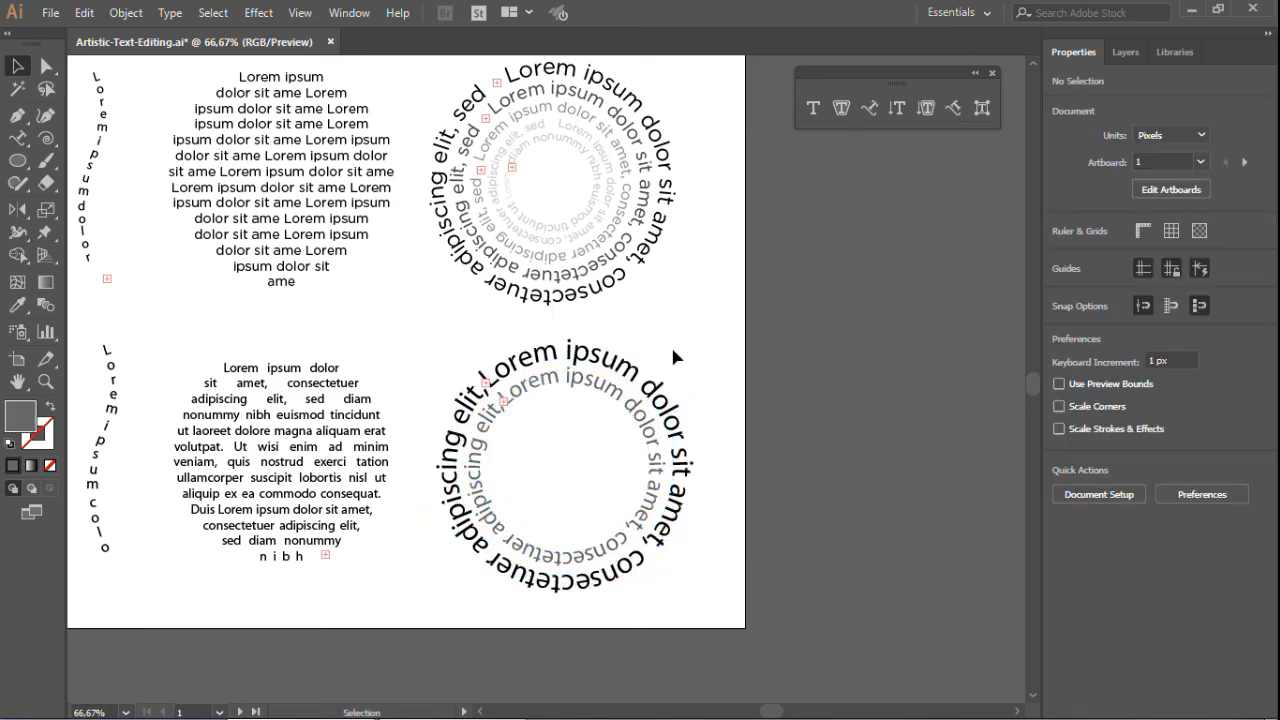
Duplicate the grey text ring and scale the copy down around the shared centre to about 210 px wide.
left_click(634, 393)
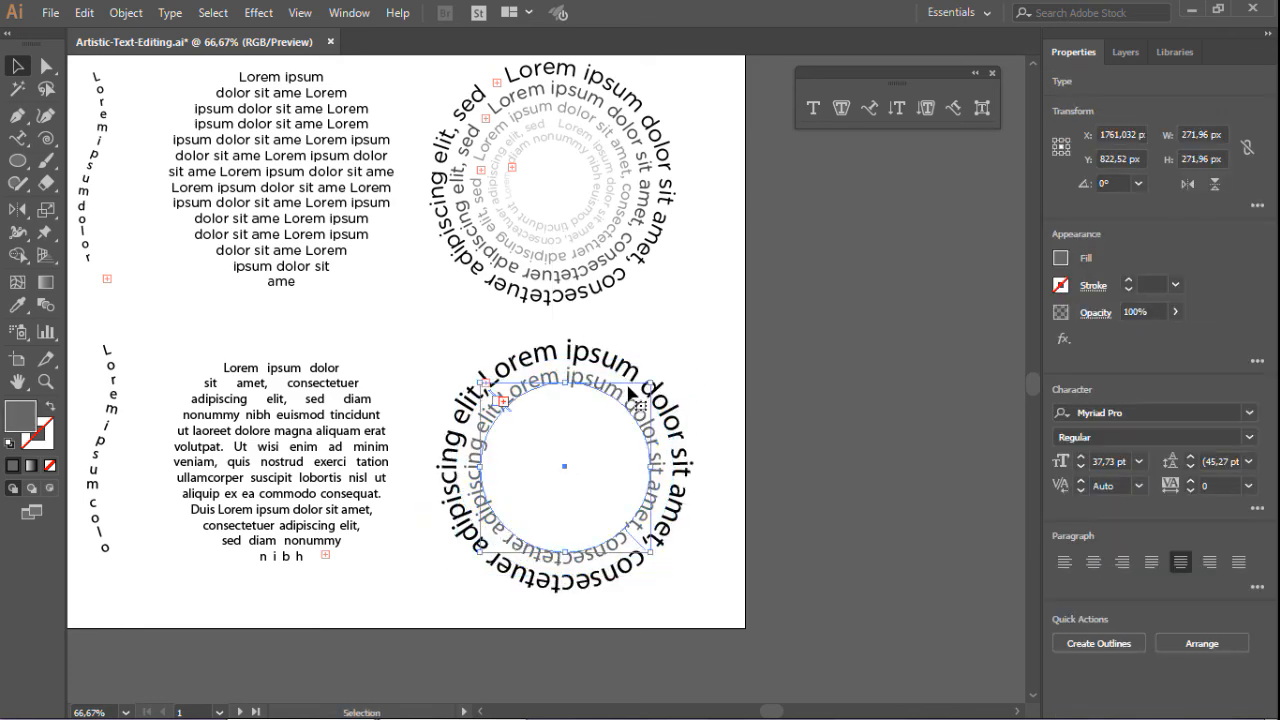
left_click_drag(627, 346, 652, 440)
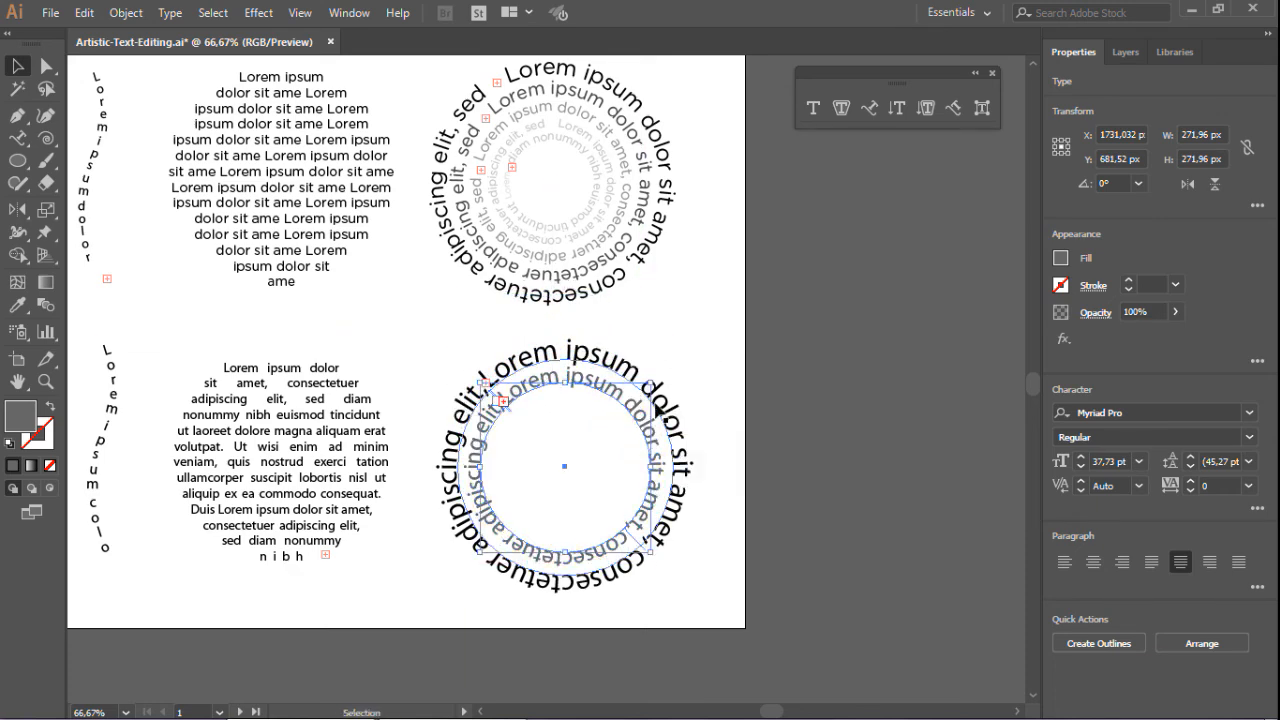
left_click_drag(655, 387, 637, 405)
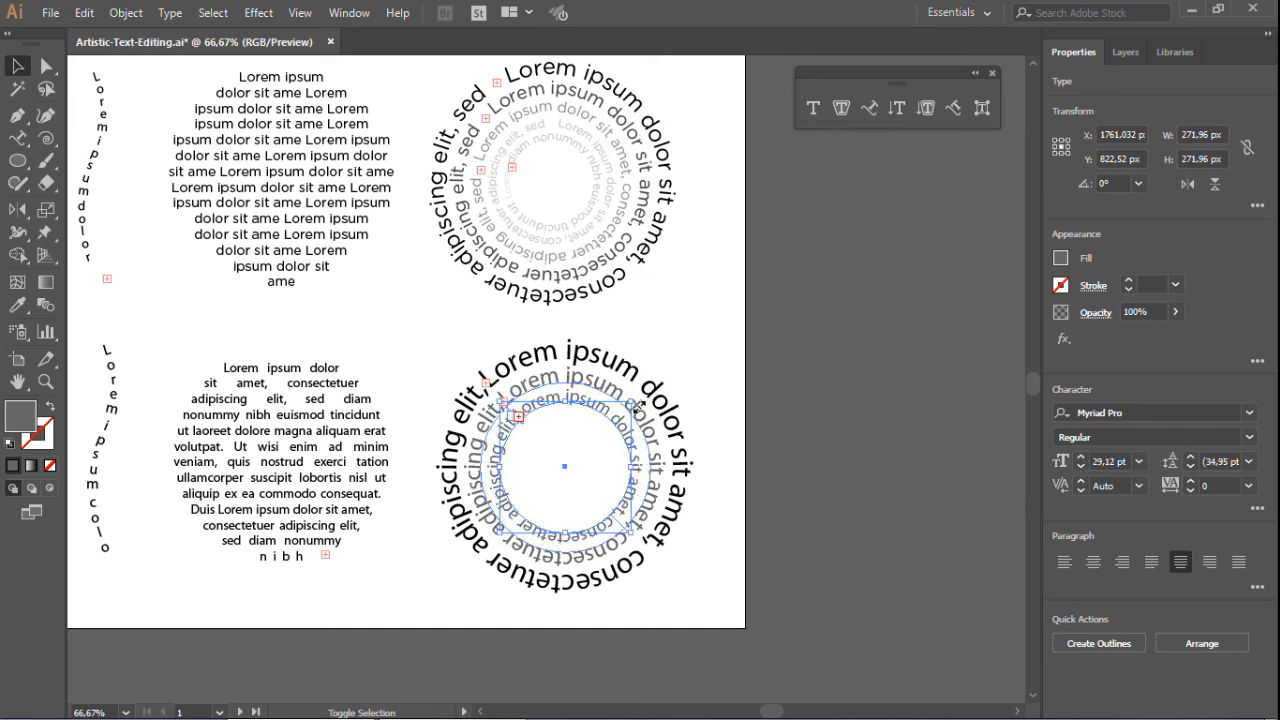
left_click(698, 363)
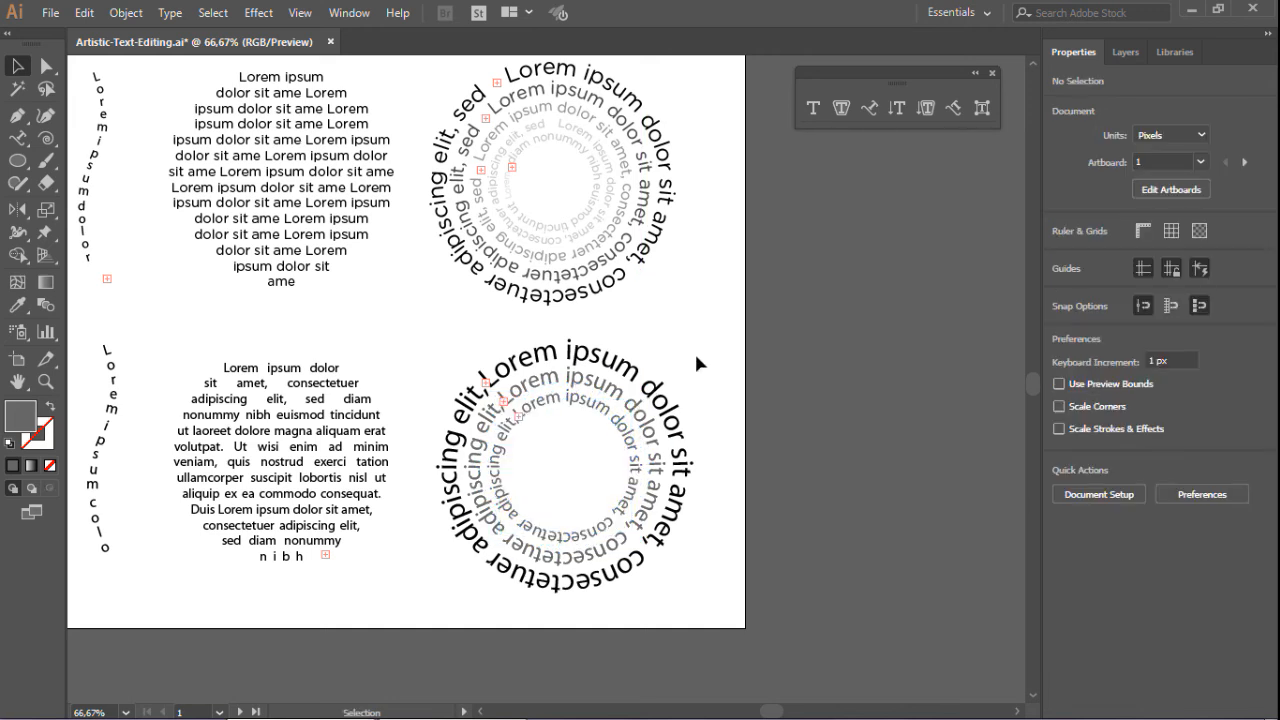
Copy the smallest text ring, centre the copy on the others, and scale it down to about 154 px wide.
left_click(601, 408)
key("ctrl+c")
key("ctrl+v")
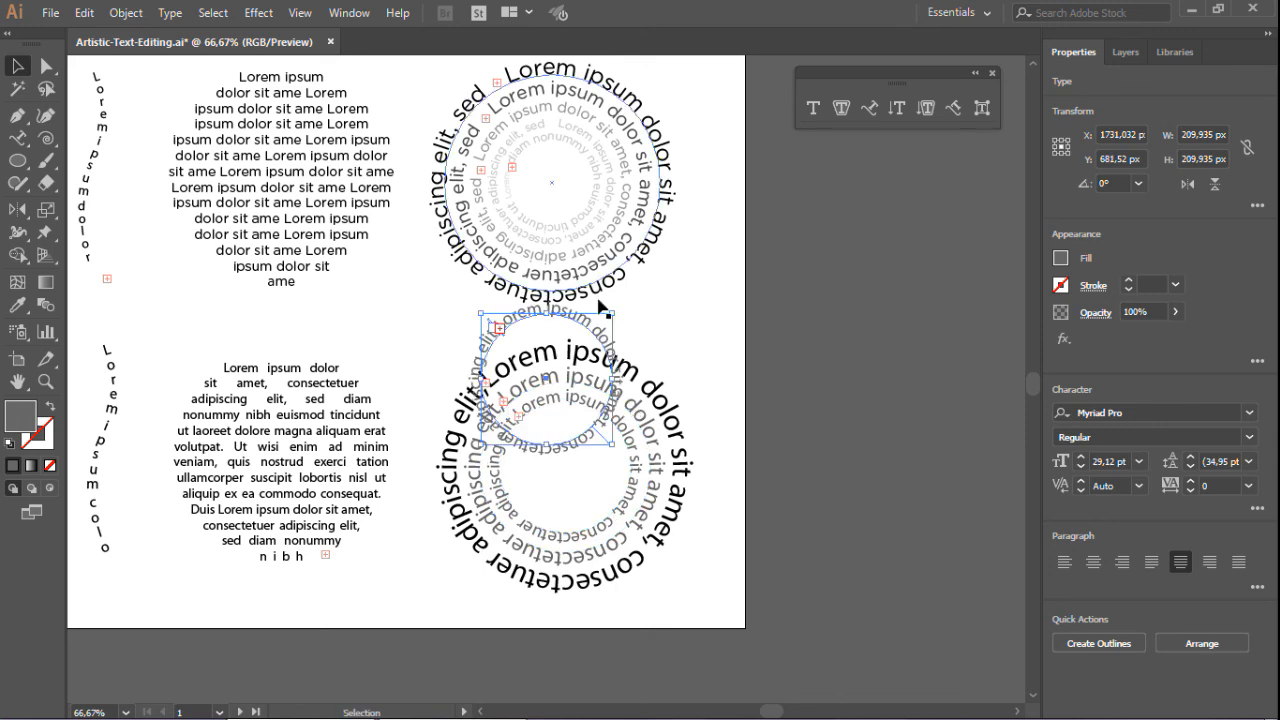
left_click_drag(588, 328, 599, 417)
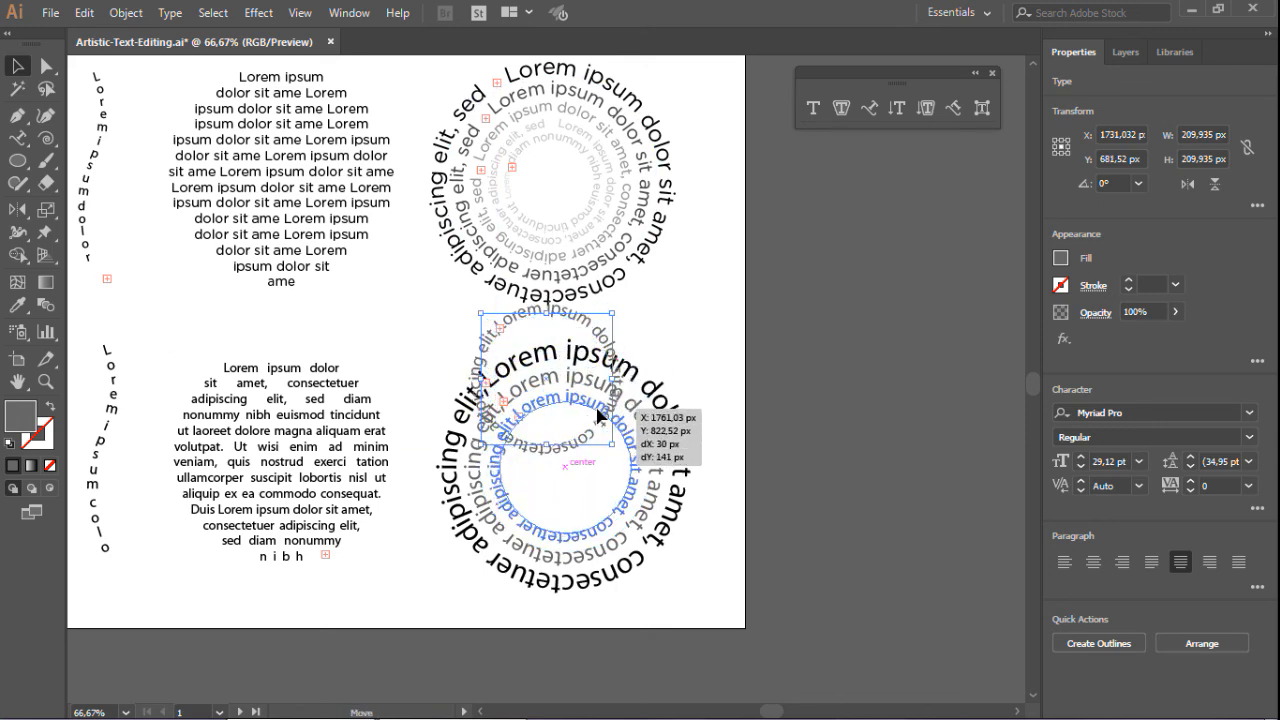
left_click_drag(637, 410, 618, 416)
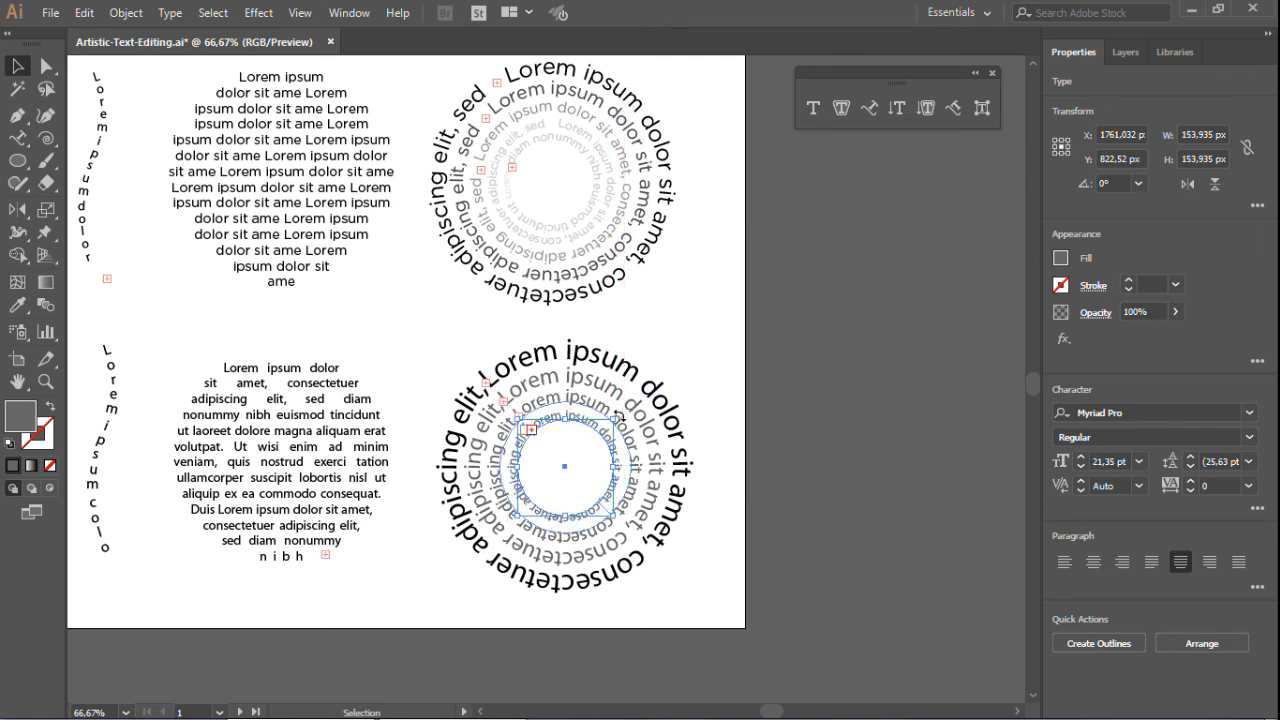
left_click(667, 299)
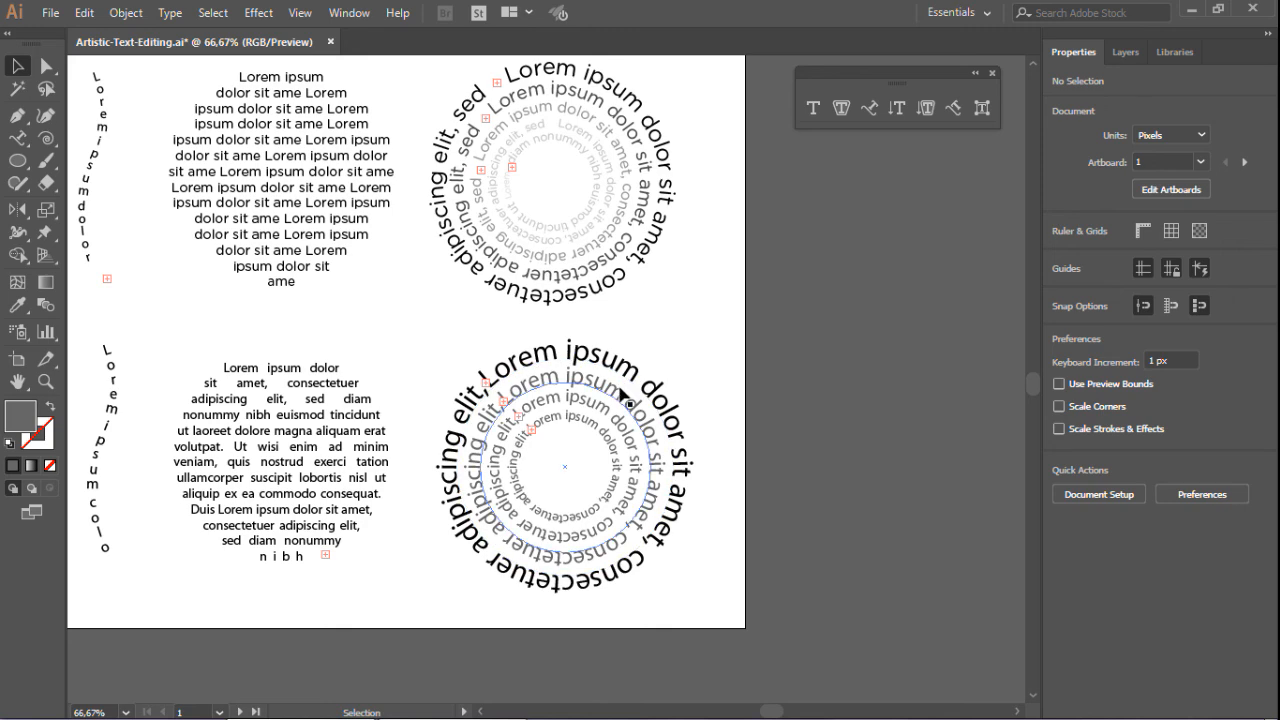
Fill the two innermost text rings with progressively lighter greys.
left_click(595, 408)
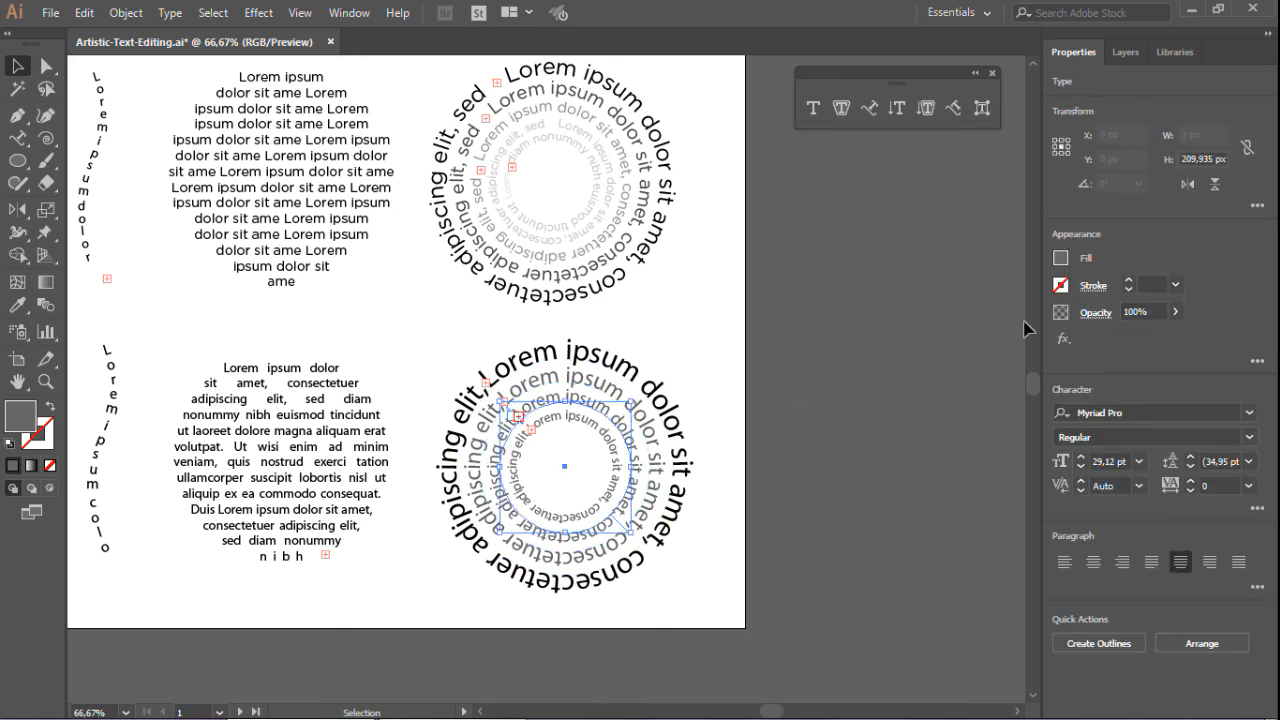
left_click(1061, 259)
left_click(957, 380)
left_click(611, 457)
left_click(1061, 259)
left_click(954, 385)
Rotate the three inner text rings to different angles to stagger where their text starts, the innermost by about 41°.
left_click(612, 368)
left_click_drag(660, 382, 622, 425)
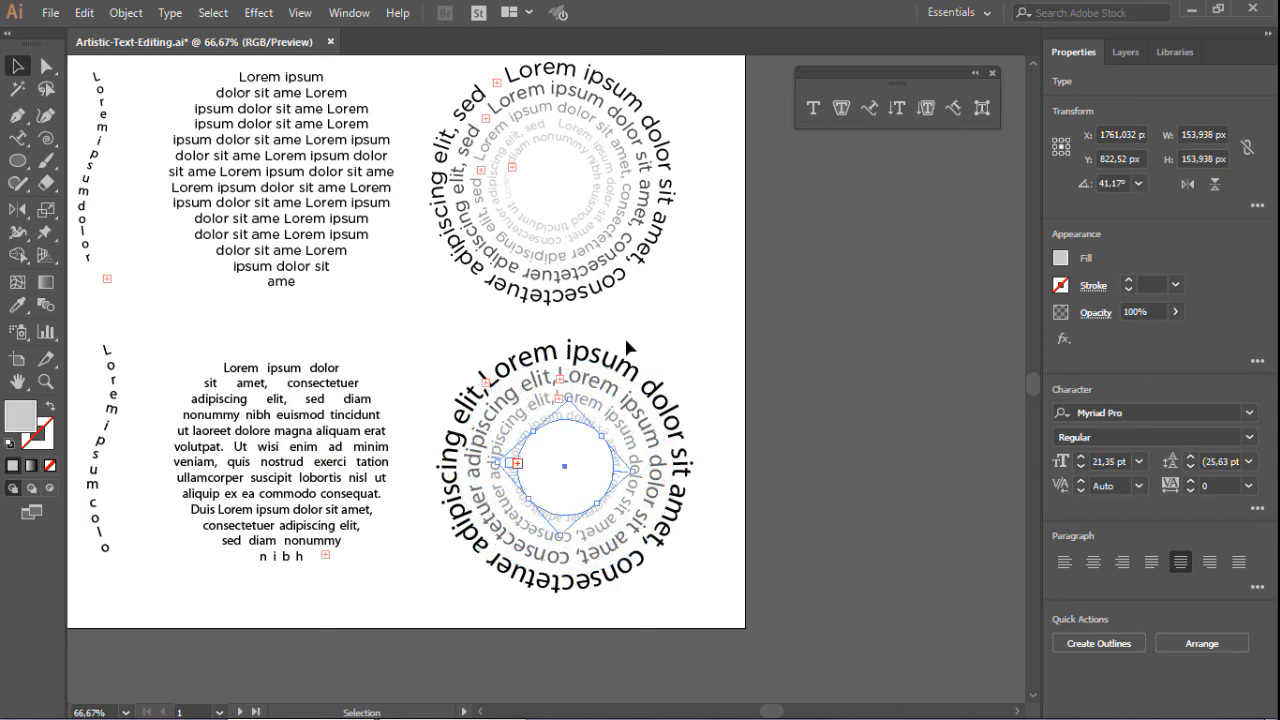
left_click(830, 218)
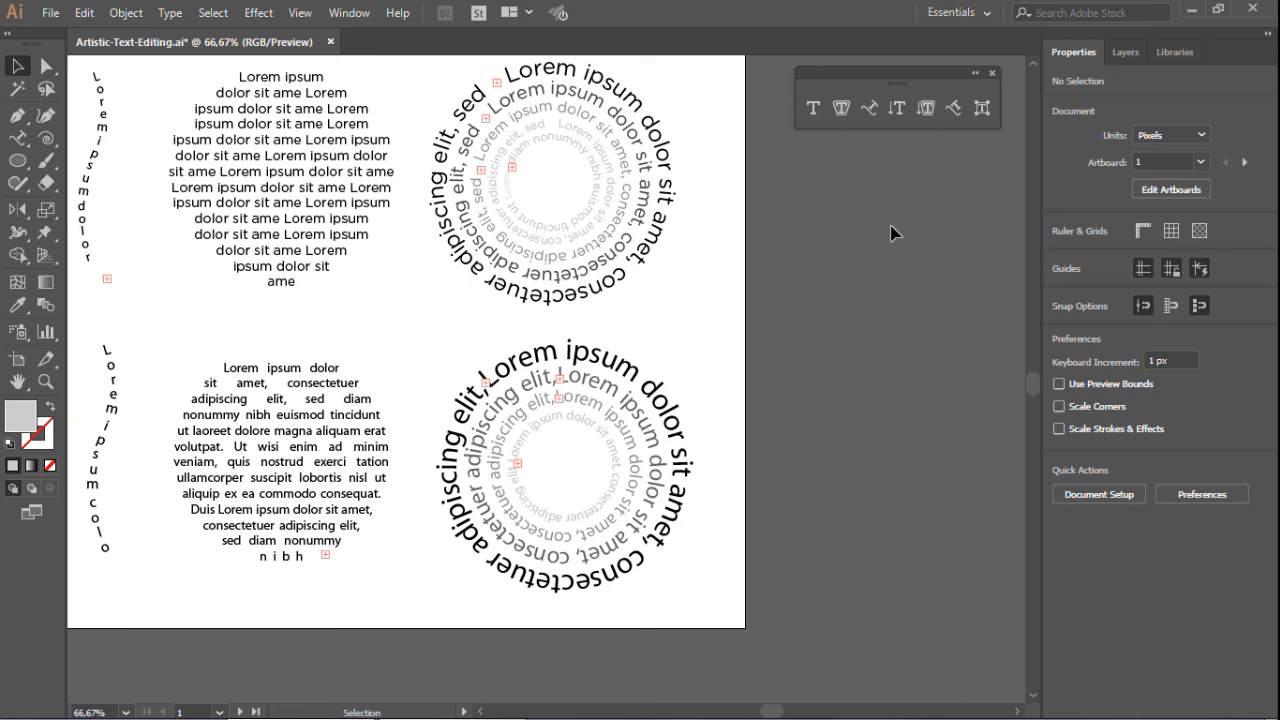
Bring the cloud shapes and COMMAND text on the Envelope Text/Object artboard into view.
scroll(915, 285, "down", 3)
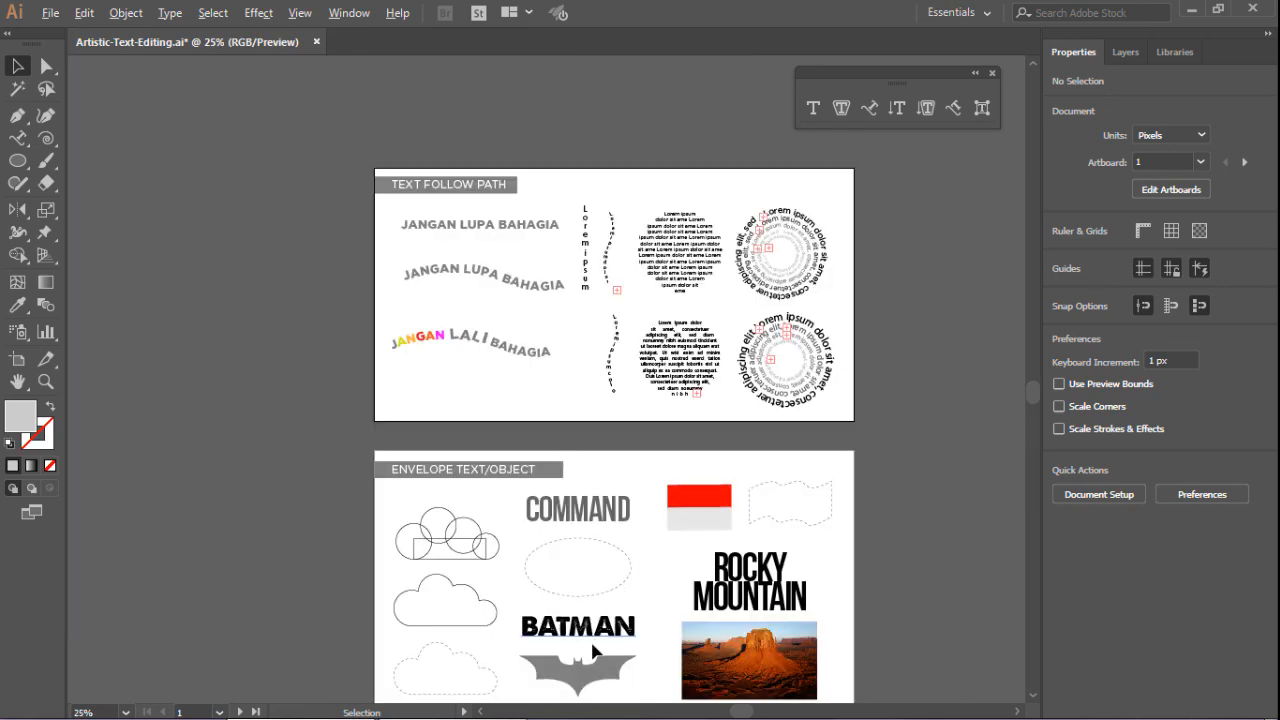
scroll(577, 685, "up", 1)
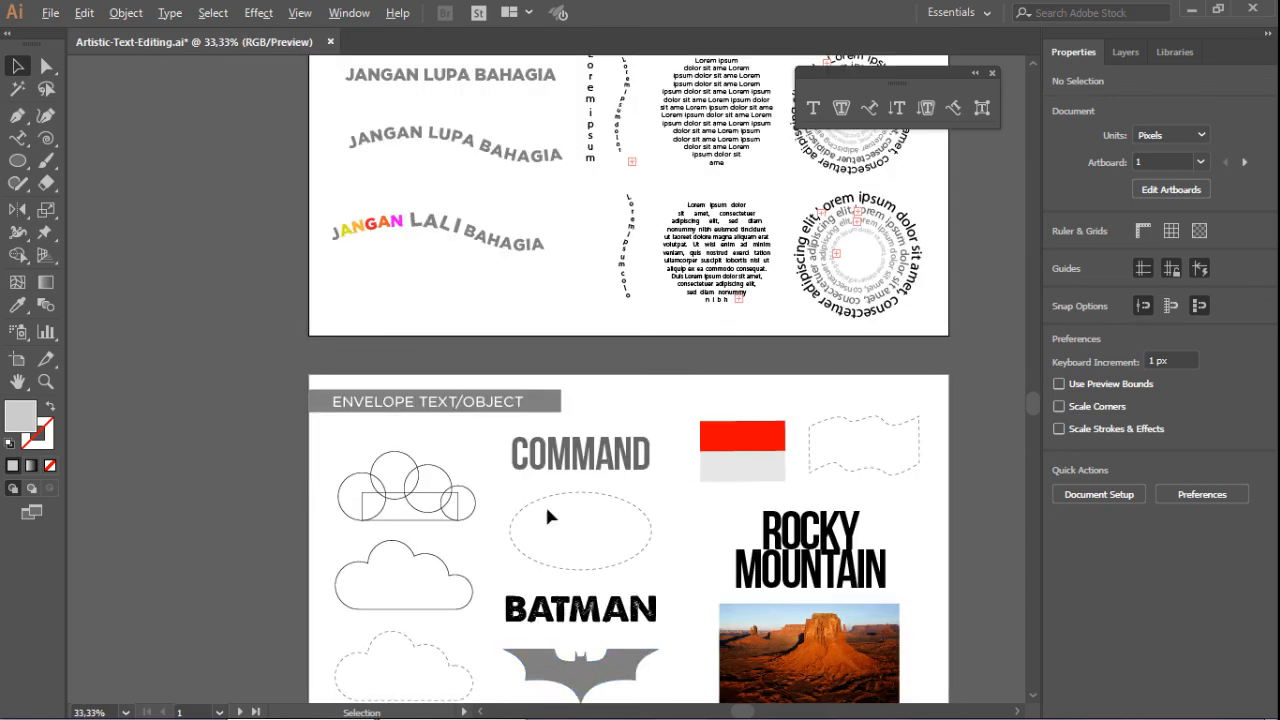
scroll(565, 661, "down", 1)
scroll(551, 514, "up", 2)
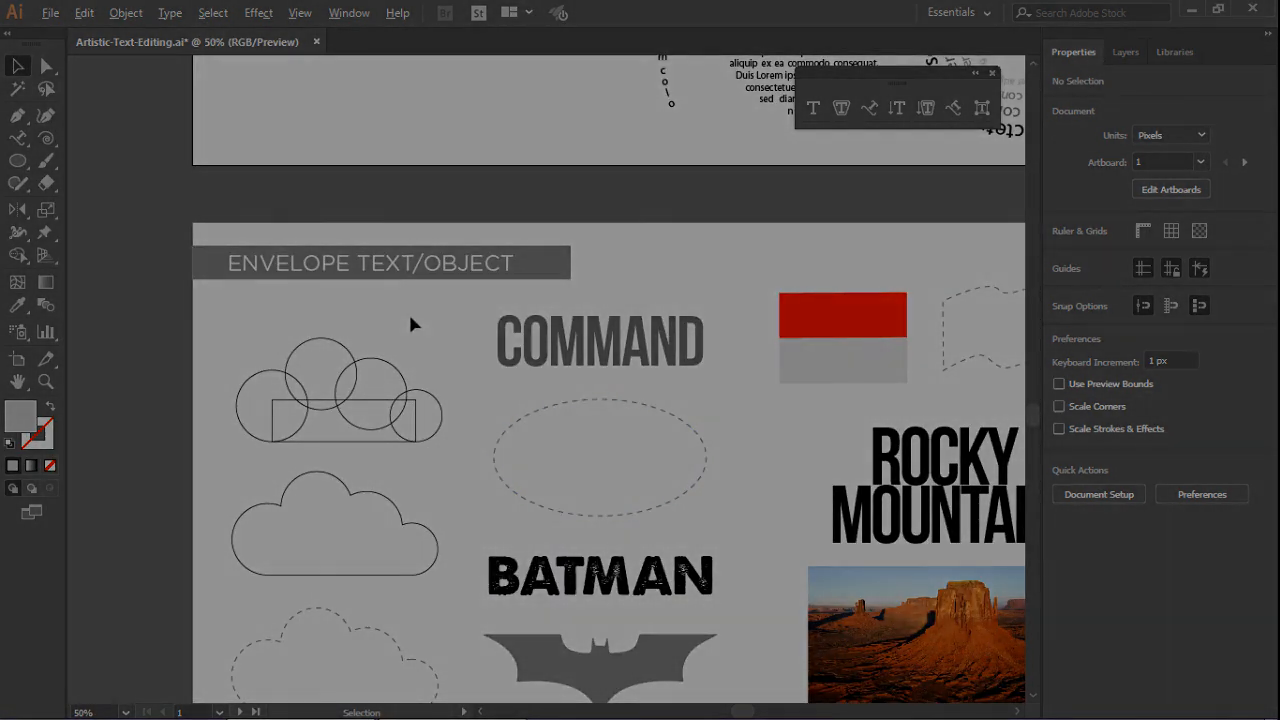